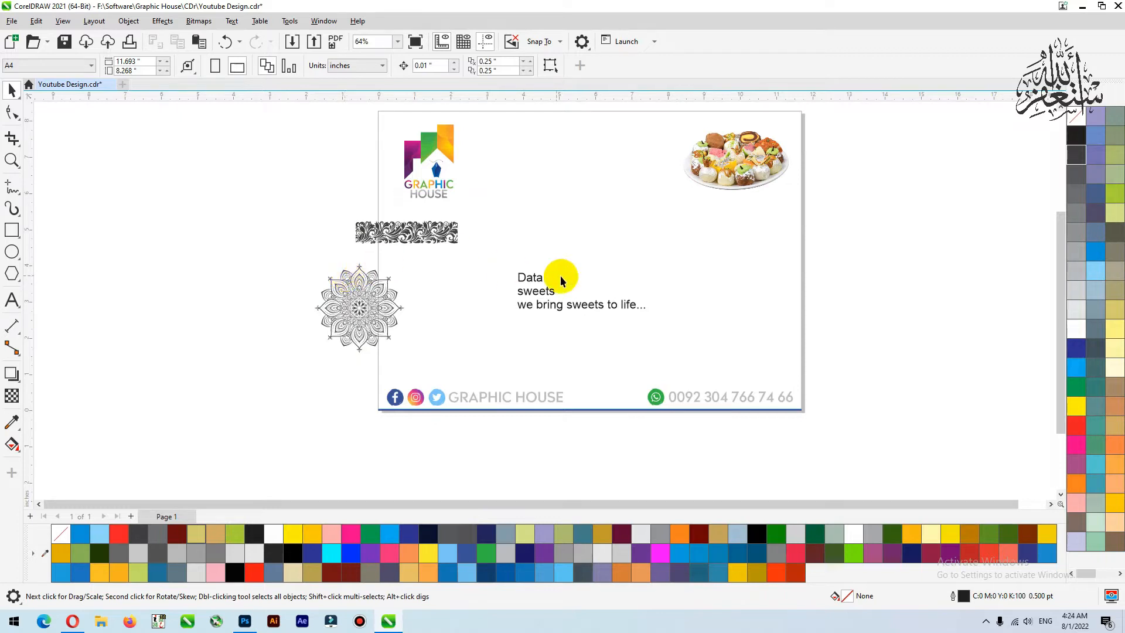
Shift the floral border strip to the left so it sits above the mandala ornament
left_click(360, 315)
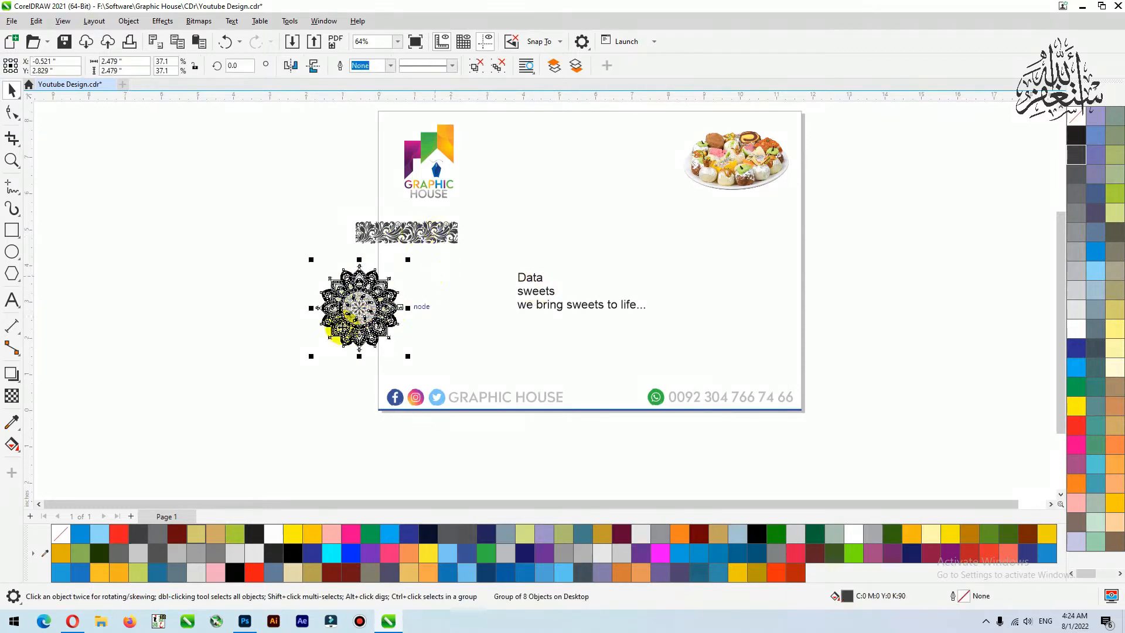
left_click(436, 231)
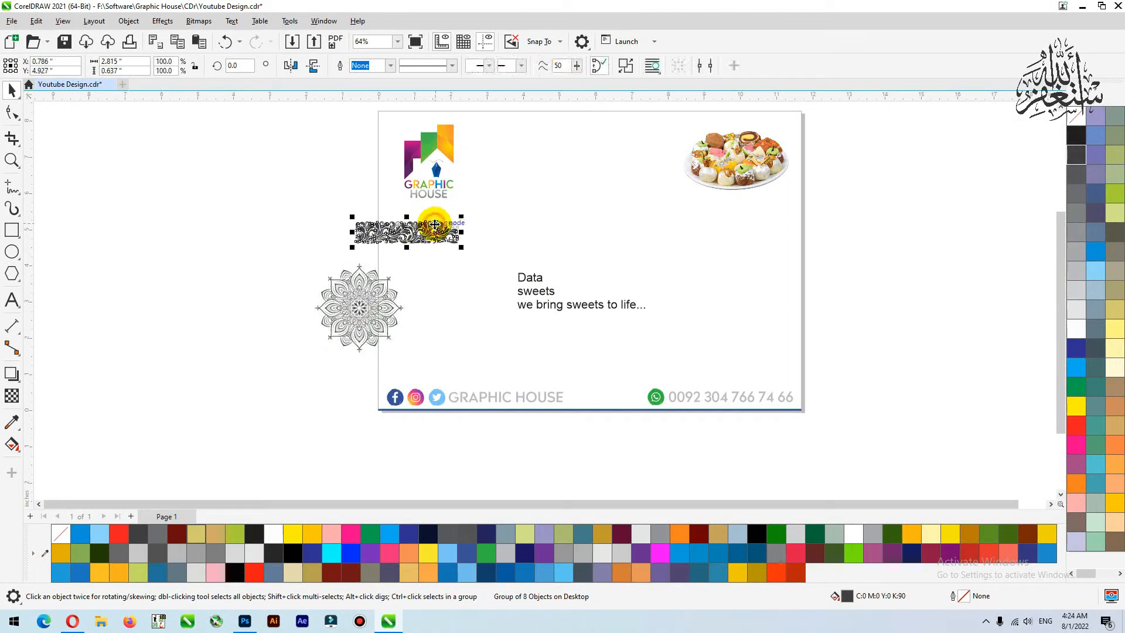
left_click_drag(425, 237, 356, 244)
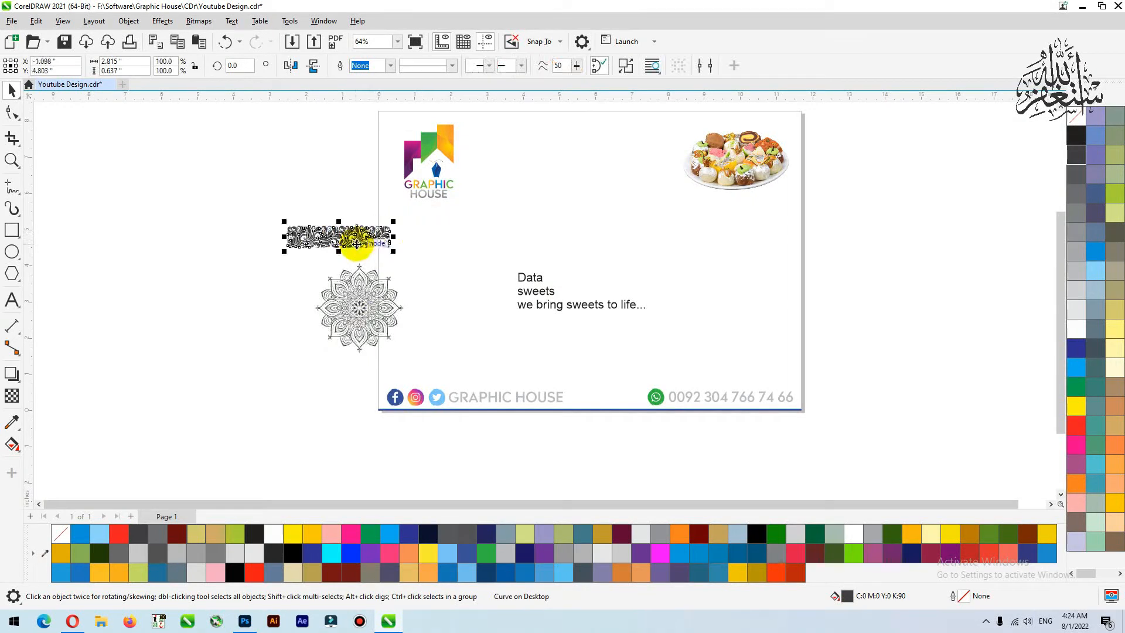
Move the floral border strip and the mandala ornament out beyond the page's left edge
left_click(371, 296)
scroll(394, 288, "up", 3)
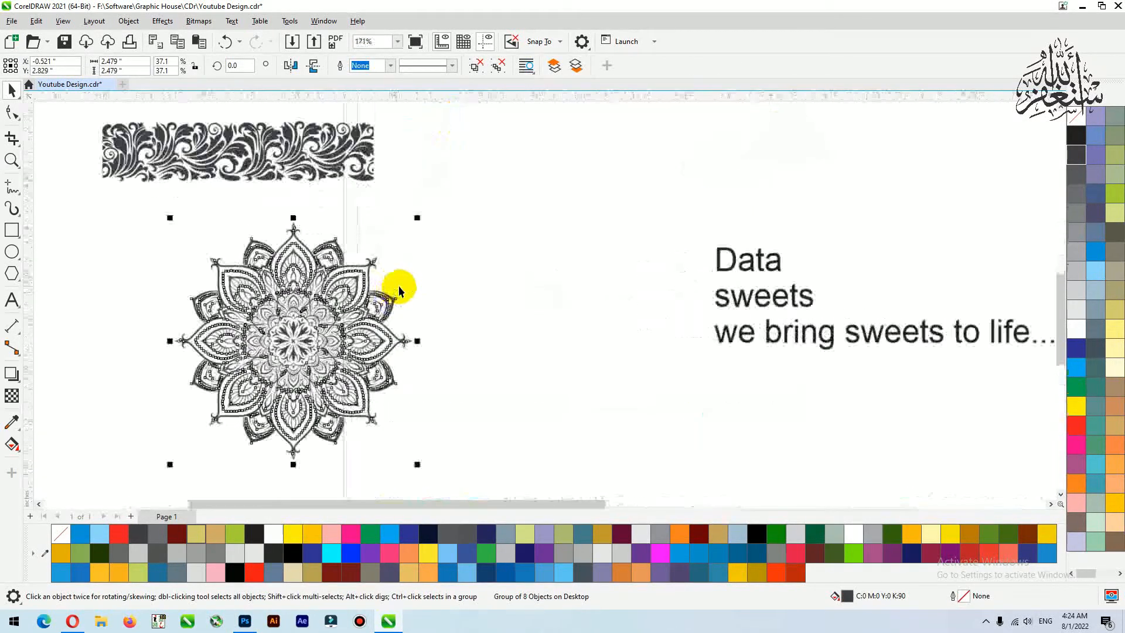
left_click(517, 261)
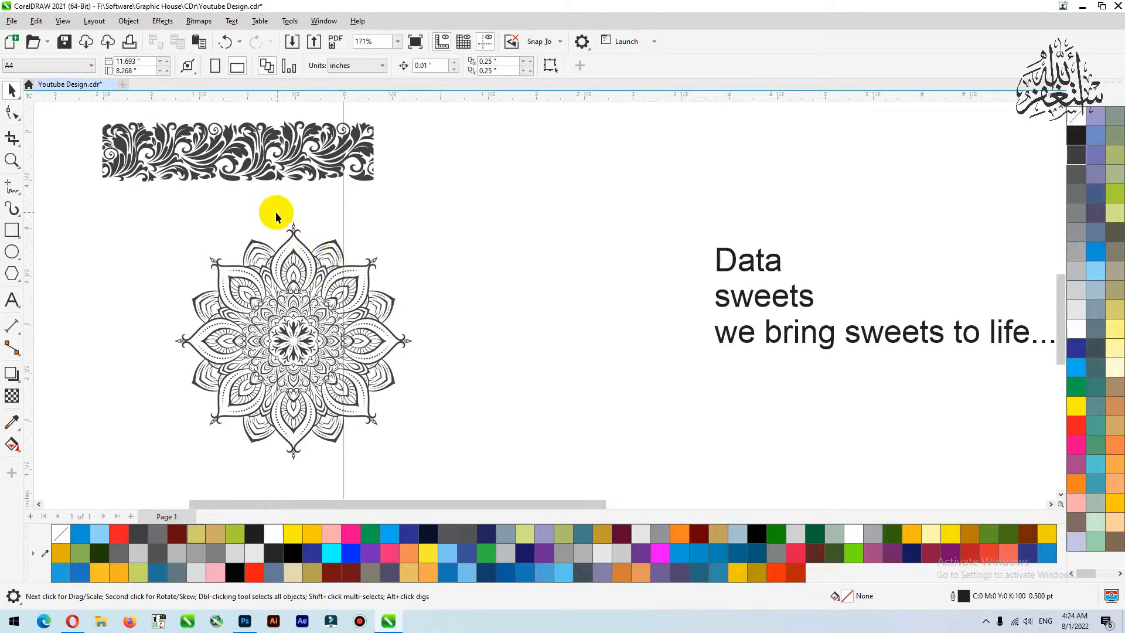
scroll(255, 219, "down", 1)
scroll(255, 220, "down", 1)
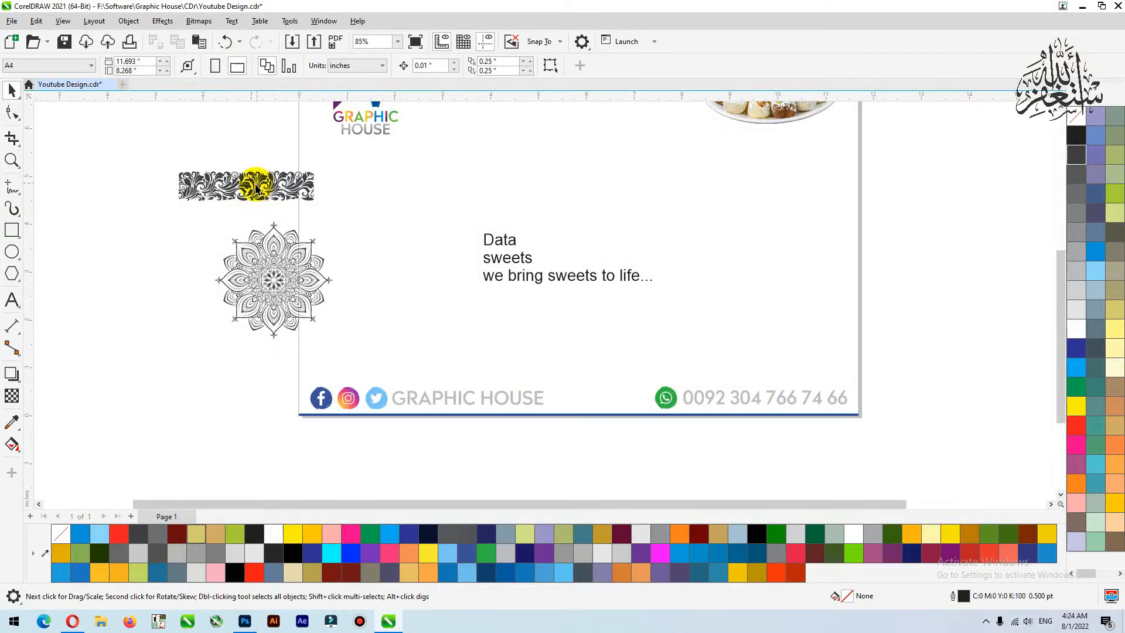
left_click(265, 181)
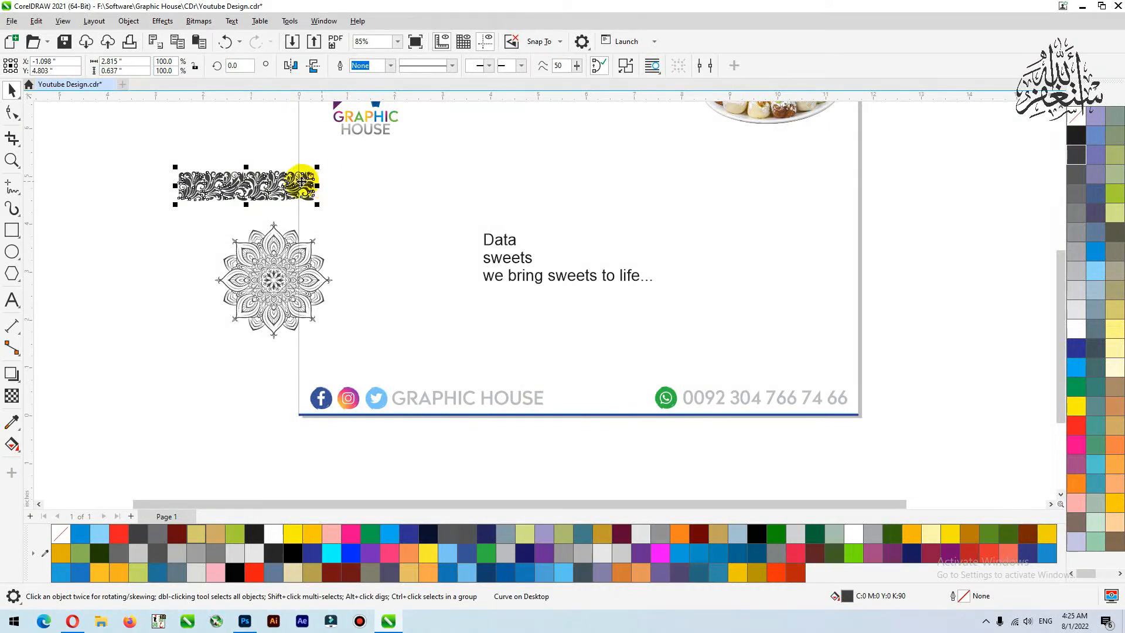
left_click_drag(300, 181, 256, 195)
left_click(581, 253)
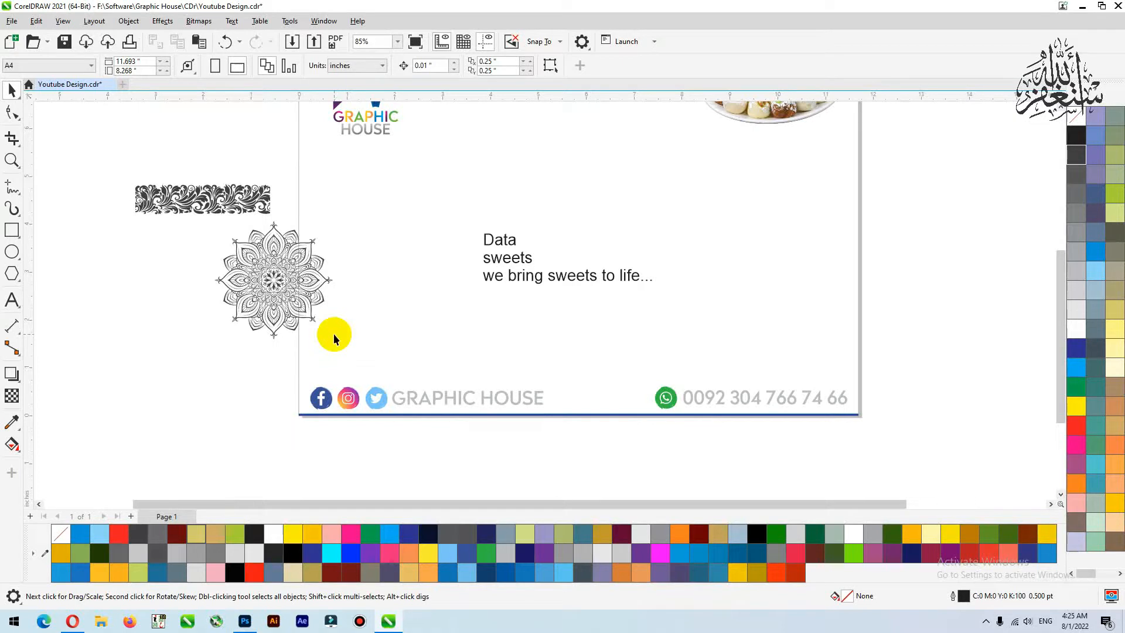
left_click_drag(269, 276, 243, 285)
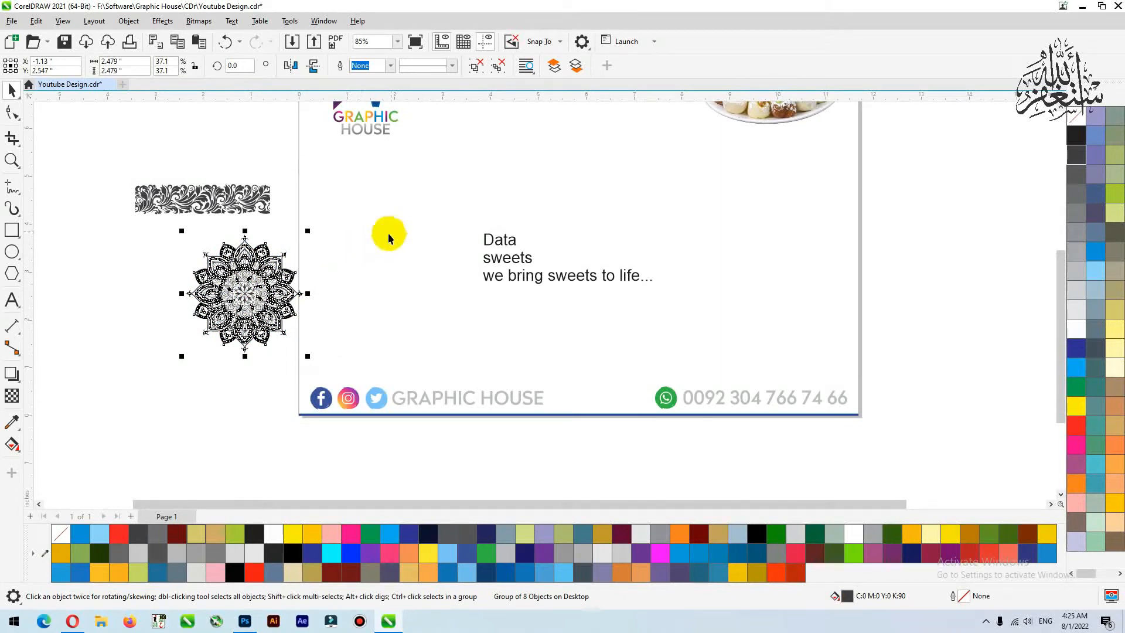
scroll(284, 368, "down", 2)
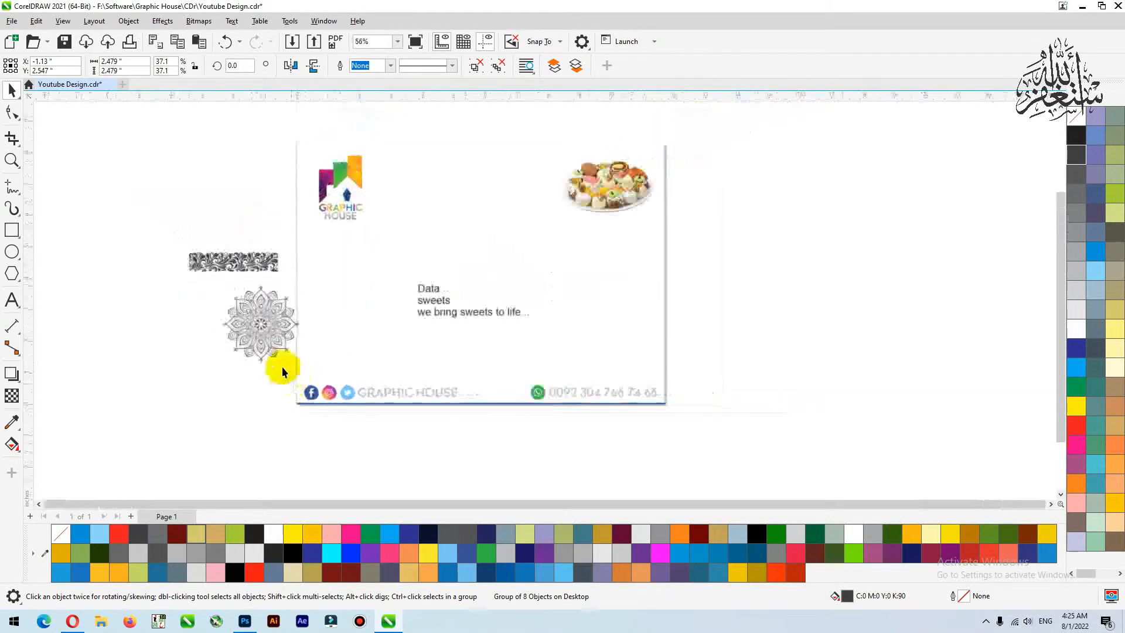
left_click(259, 194)
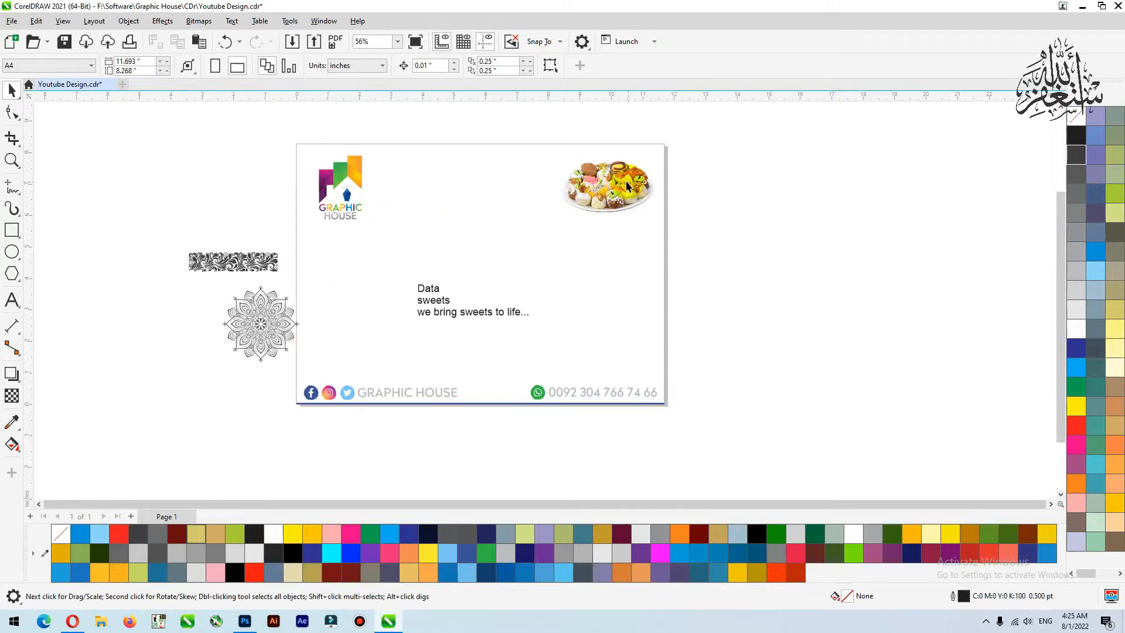
Move the sweets plate image off the page to the right and the text block toward the page's lower left
left_click_drag(613, 186, 724, 253)
left_click(724, 253)
left_click(435, 301)
left_click_drag(404, 317, 356, 348)
left_click(452, 266)
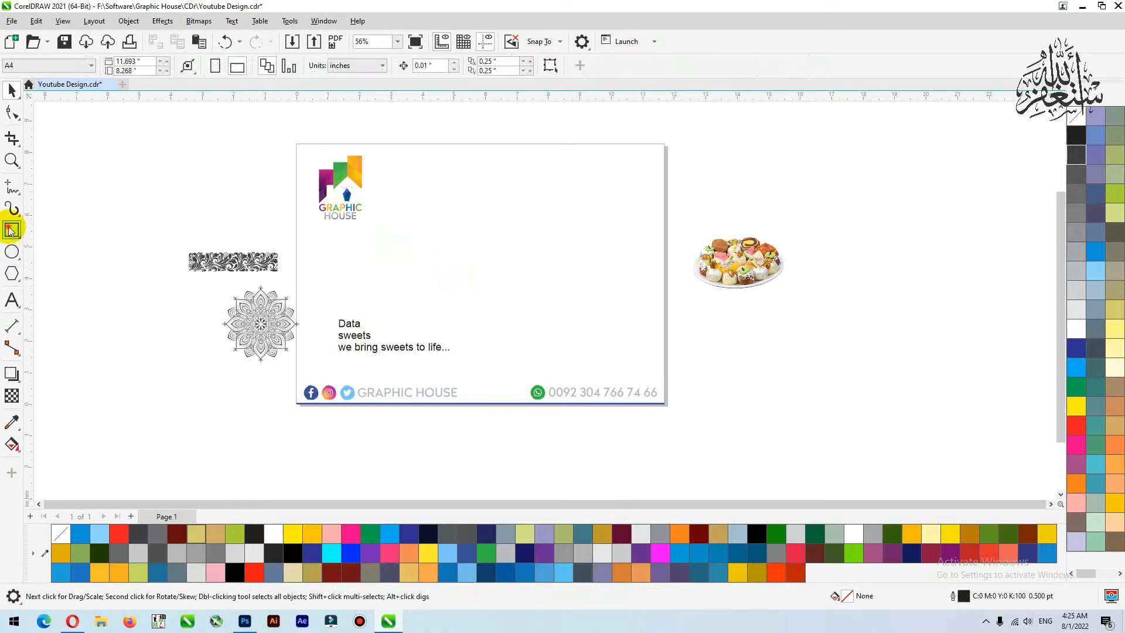
Draw a rectangle about 6.3 × 4.3 inches in the open area beside the logo
left_click(11, 231)
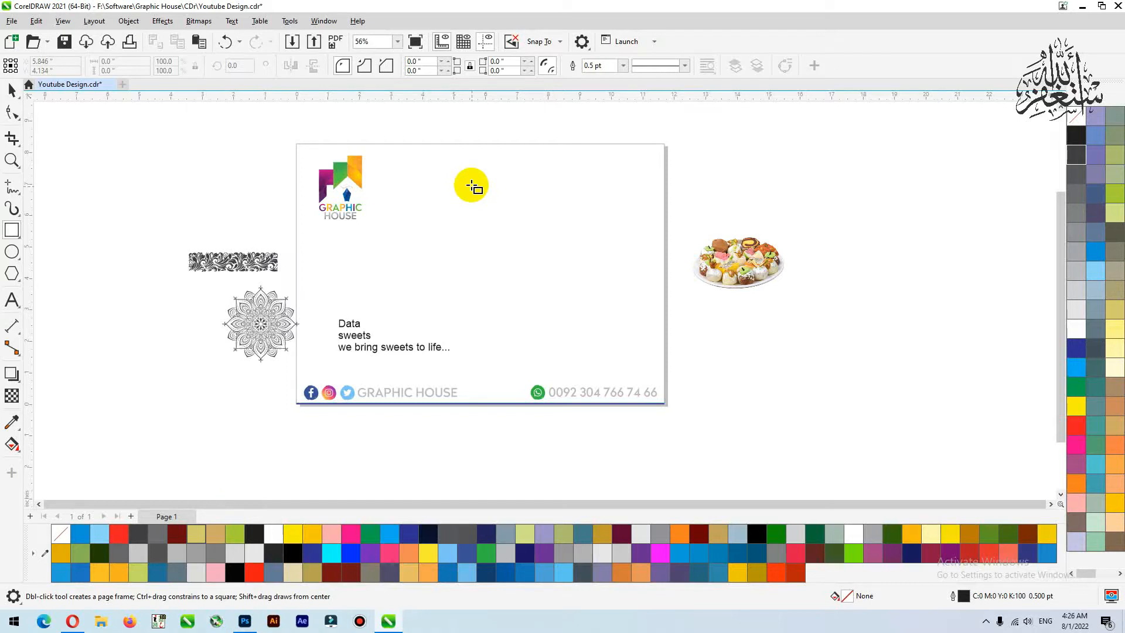
left_click_drag(422, 170, 619, 303)
key("space")
Set the rectangle's size to 10 inches wide and 7 inches high
left_click(143, 63)
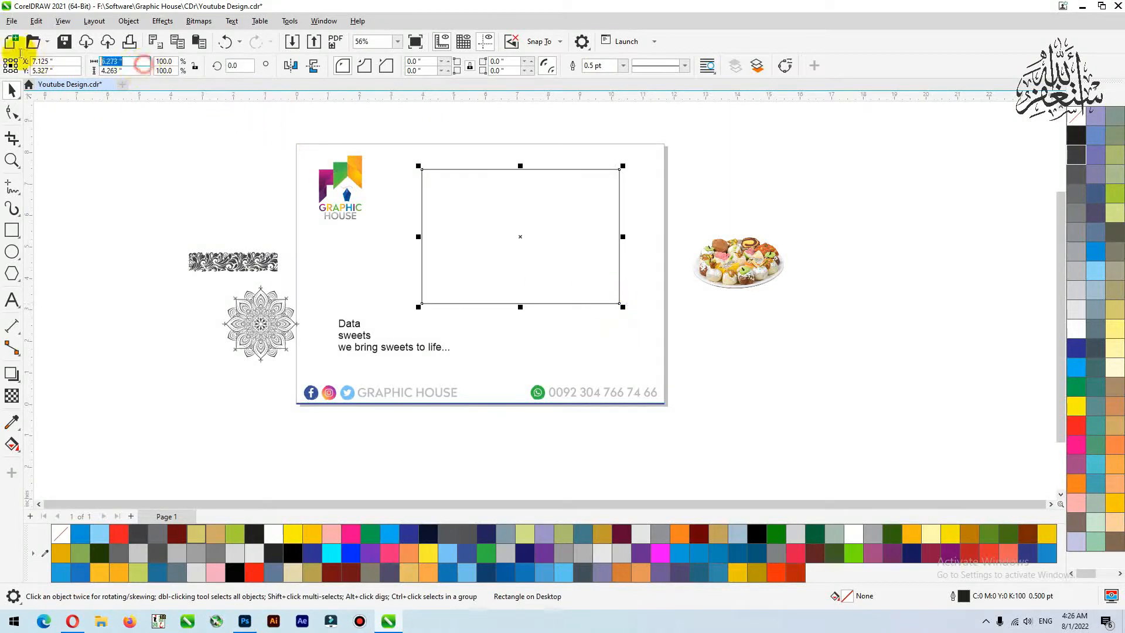
type("10")
key("Tab")
type("5")
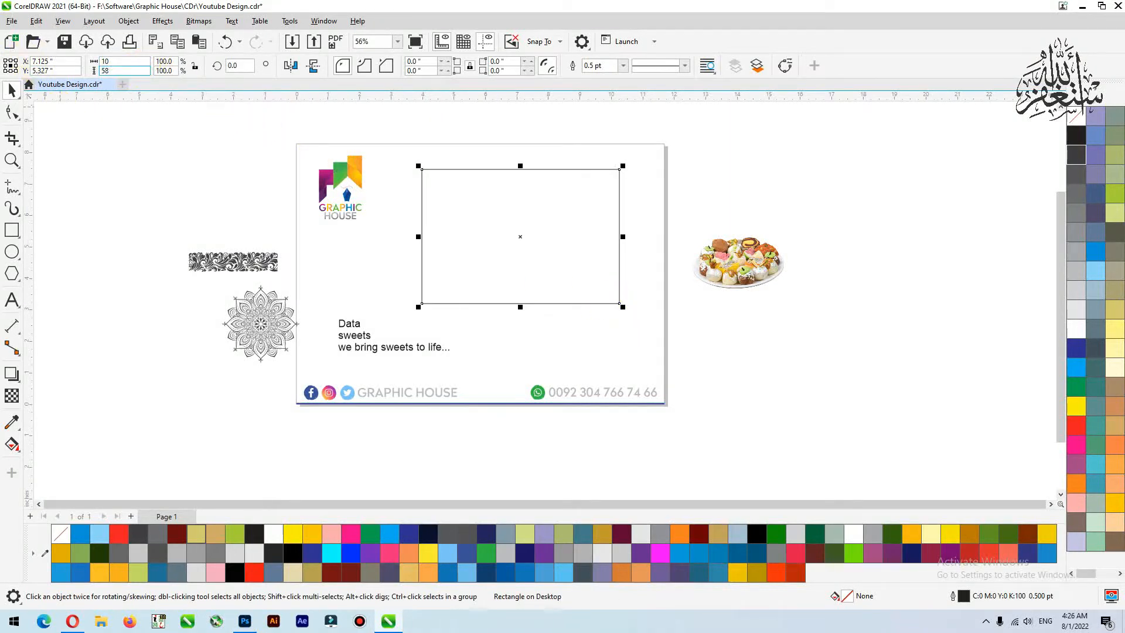
key("Return")
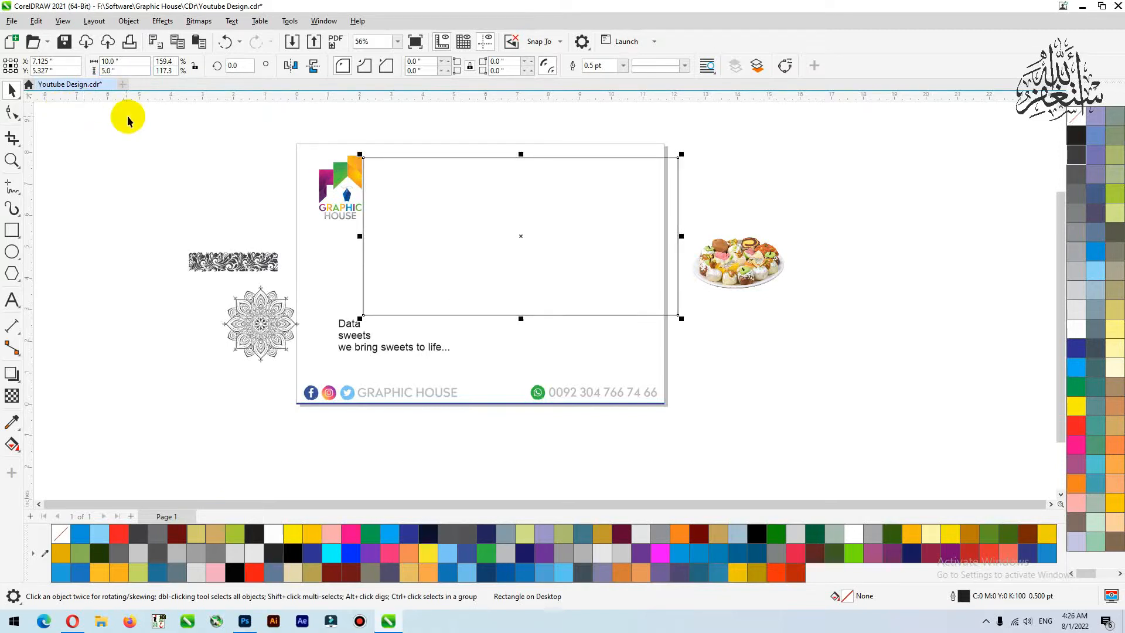
left_click(120, 70)
type("7")
key("Return")
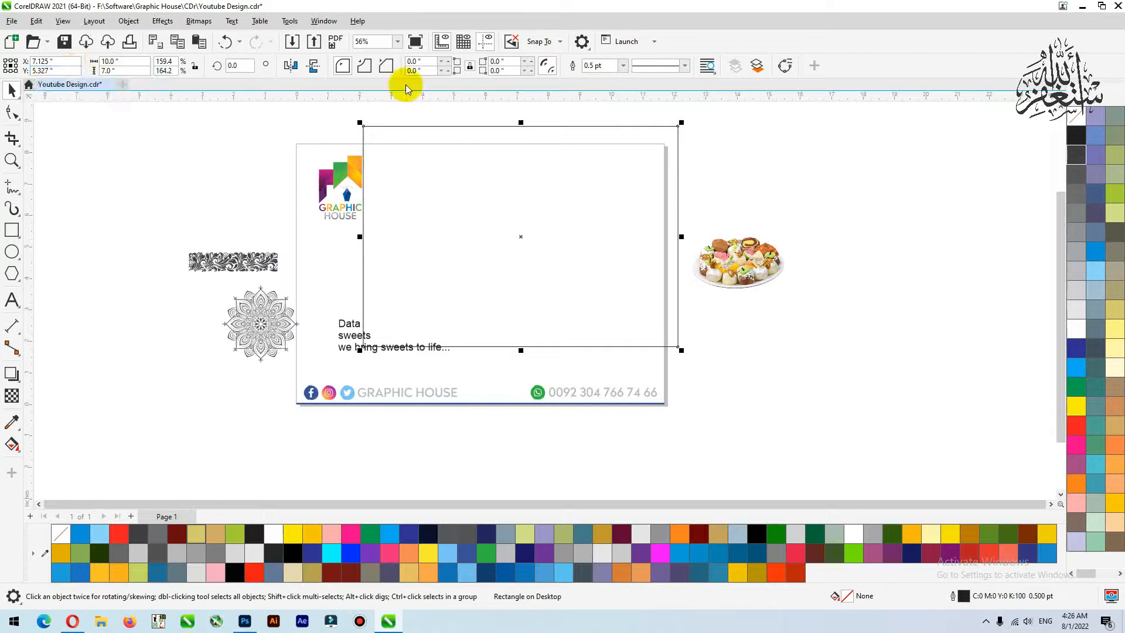
Scale the rectangle down proportionally to about 6.68 × 4.68 inches beside the logo and fill it with brown C0 M20 Y40 K40
left_click_drag(681, 124, 628, 147)
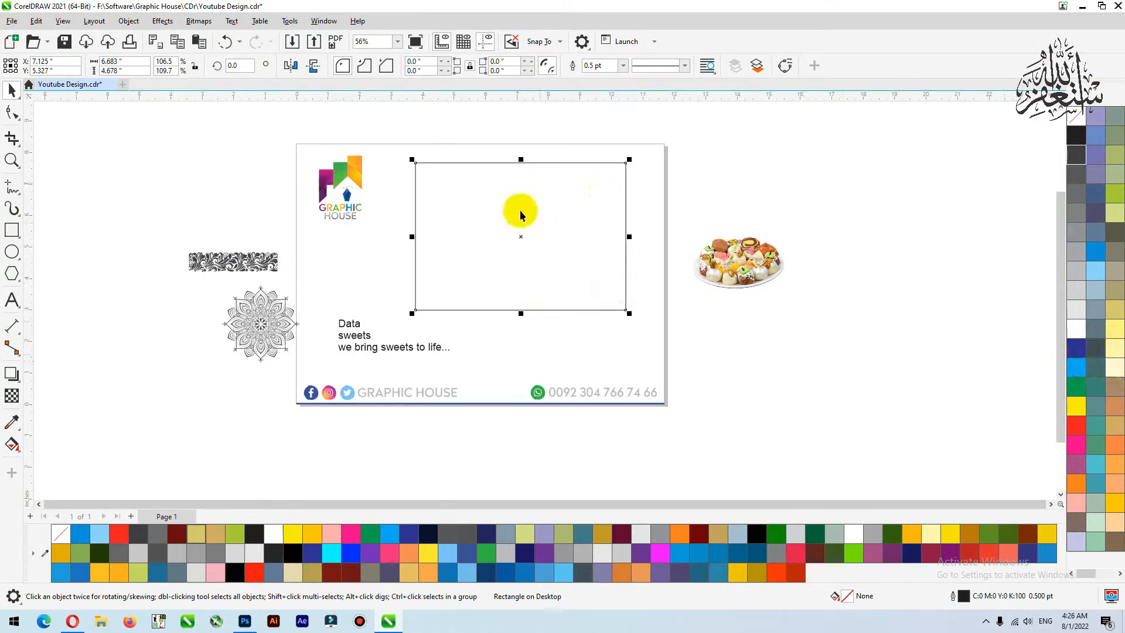
left_click_drag(526, 237, 524, 252)
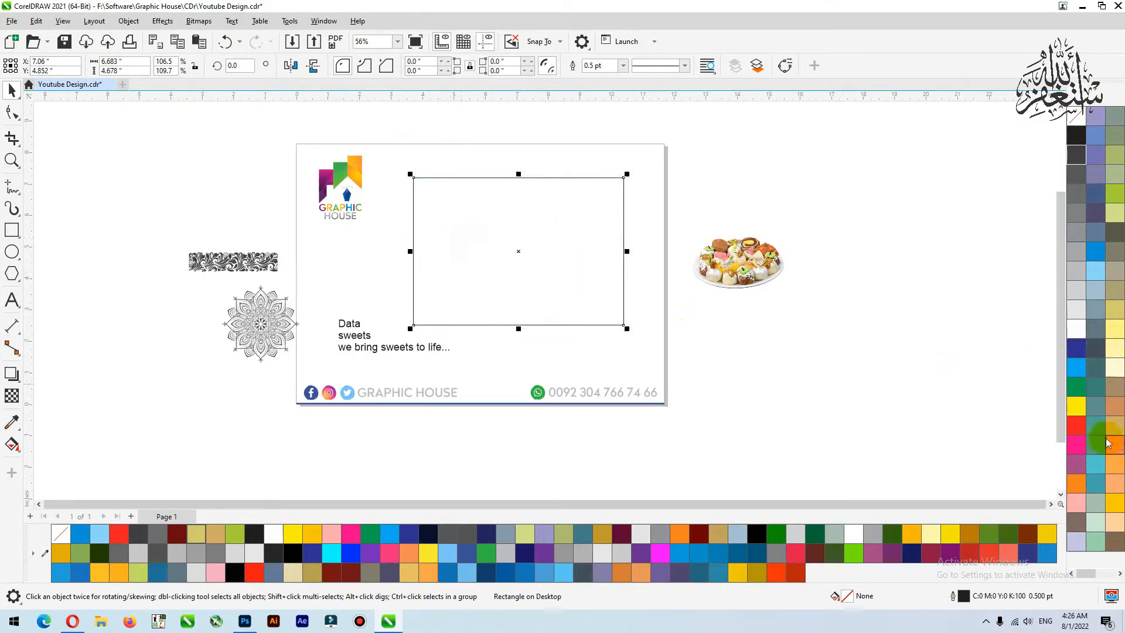
left_click(1115, 387)
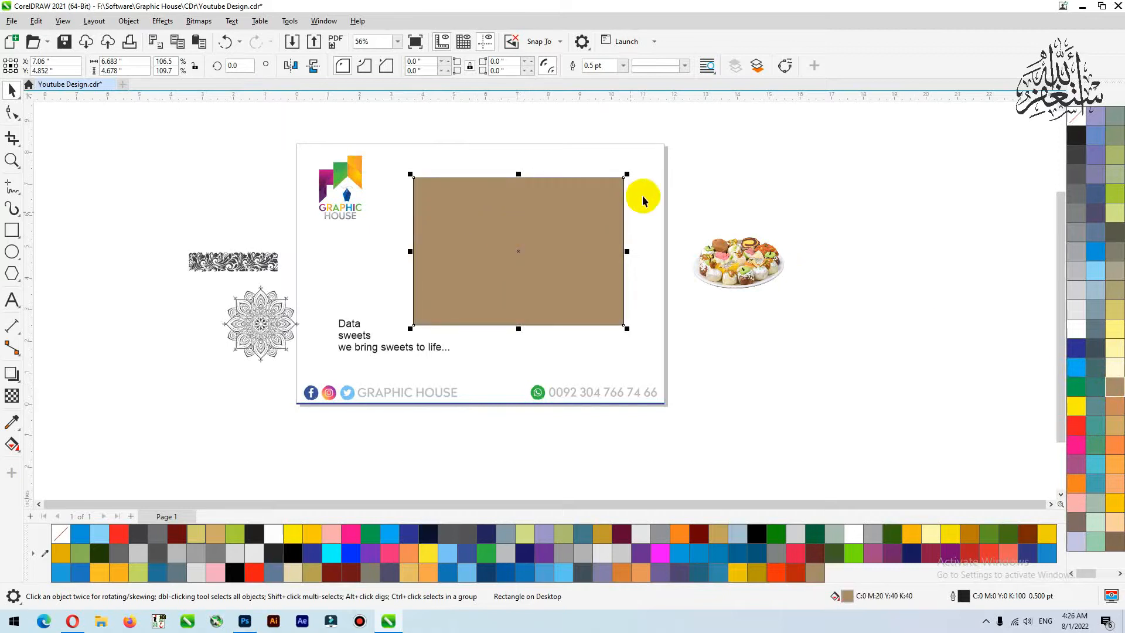
Create a mirrored copy of the brown rectangle on its left side and set the copy's width to 1 inch
scroll(572, 289, "up", 2)
left_click_drag(791, 305, 394, 289)
left_click(120, 61)
type("1")
key("Return")
left_click_drag(416, 398, 392, 388)
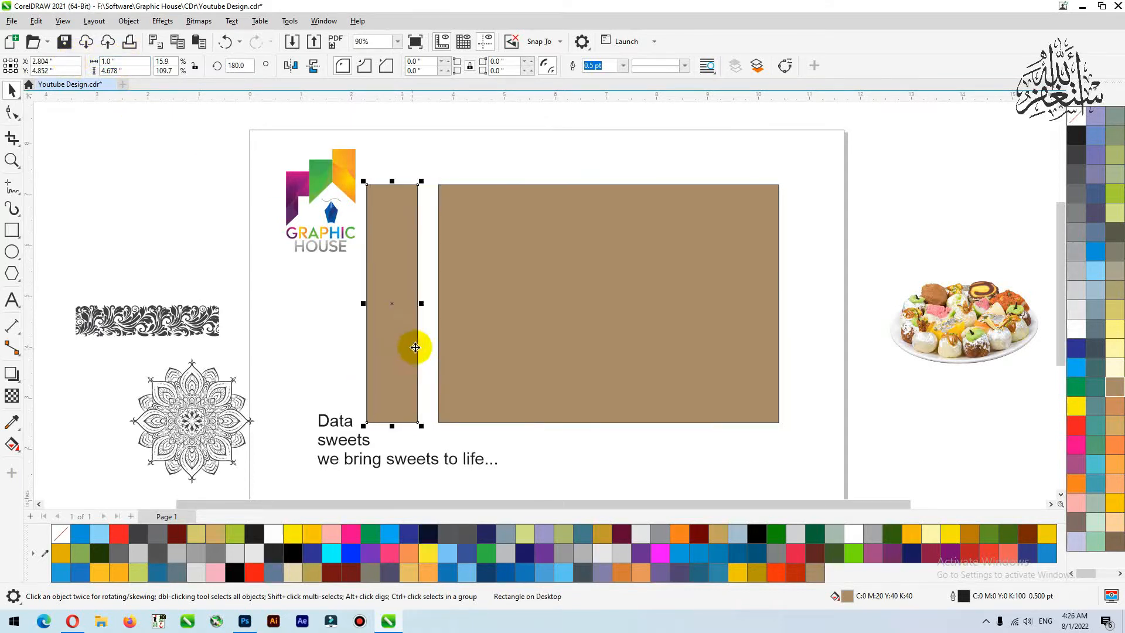
Place the narrow side panel just outside the main rectangle's left edge and a matching copy just outside its right edge
left_click_drag(419, 346, 796, 322)
left_click(416, 361)
right_click(796, 321)
Mirror a copy of the main rectangle above it, set its height to 1 inch, and duplicate that flap below the main rectangle
left_click(604, 316)
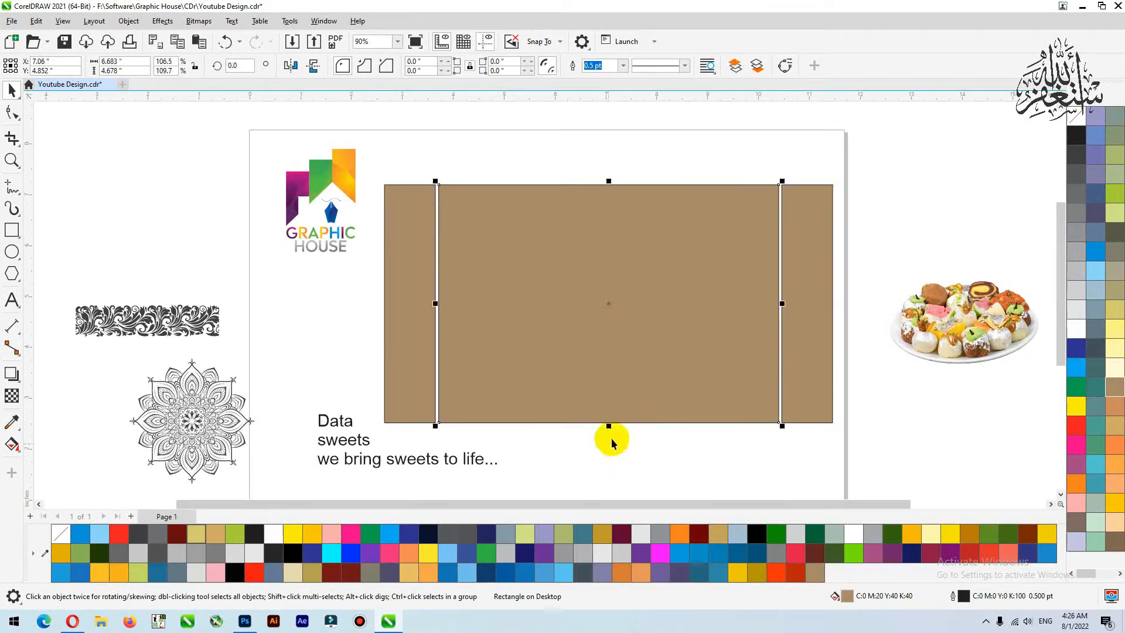
left_click_drag(609, 431, 613, 131)
left_click_drag(133, 69, 73, 69)
type("1")
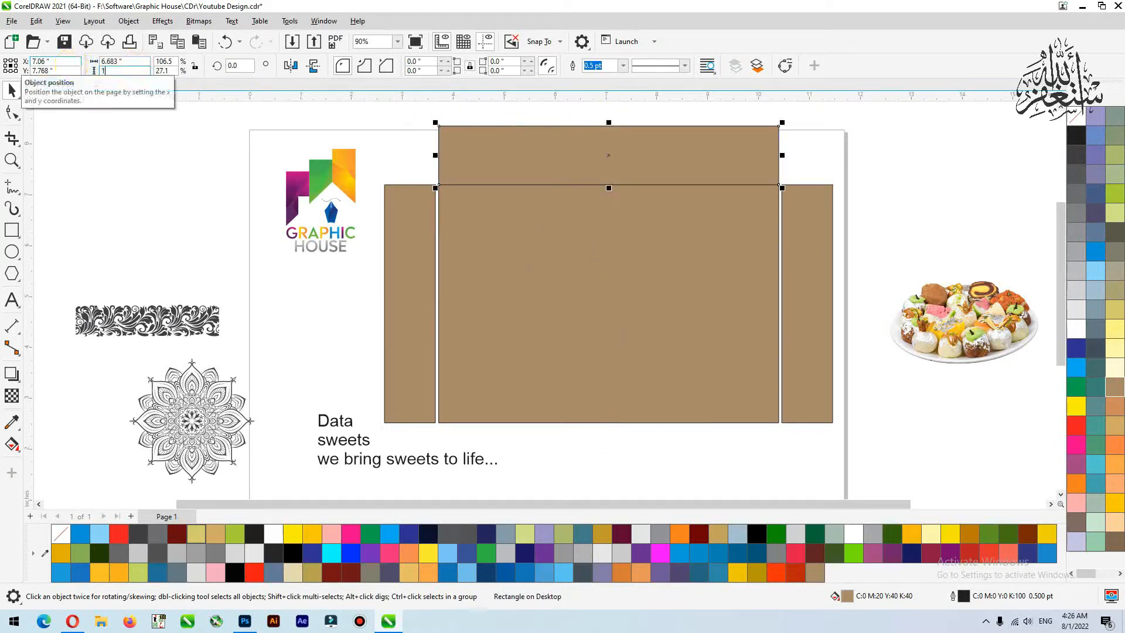
key("Return")
left_click_drag(605, 143, 600, 441)
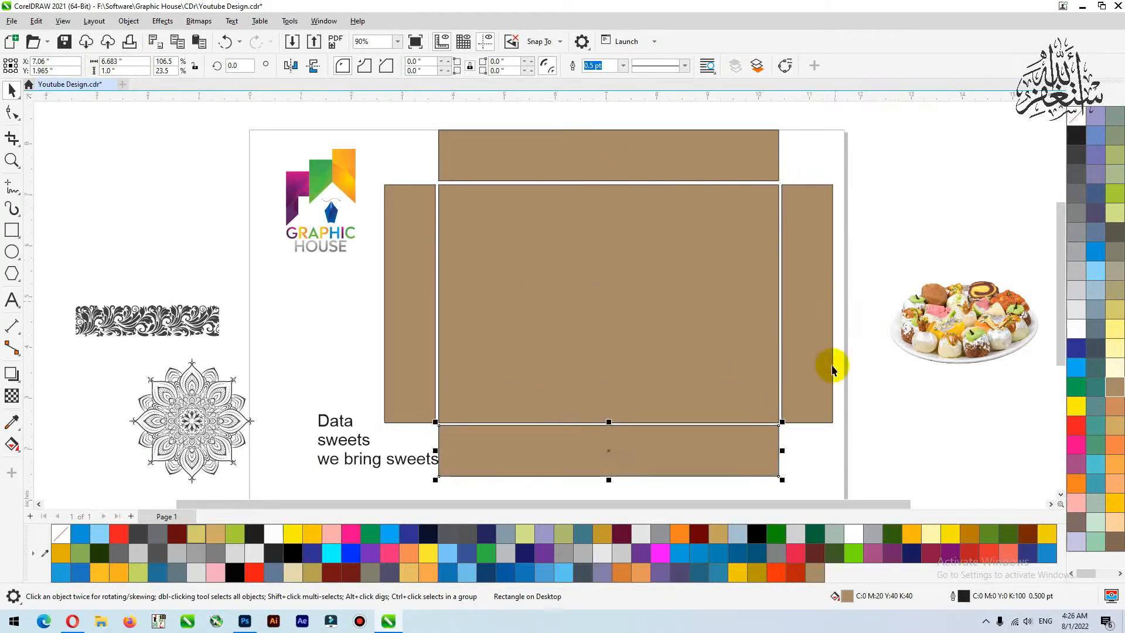
left_click(857, 459)
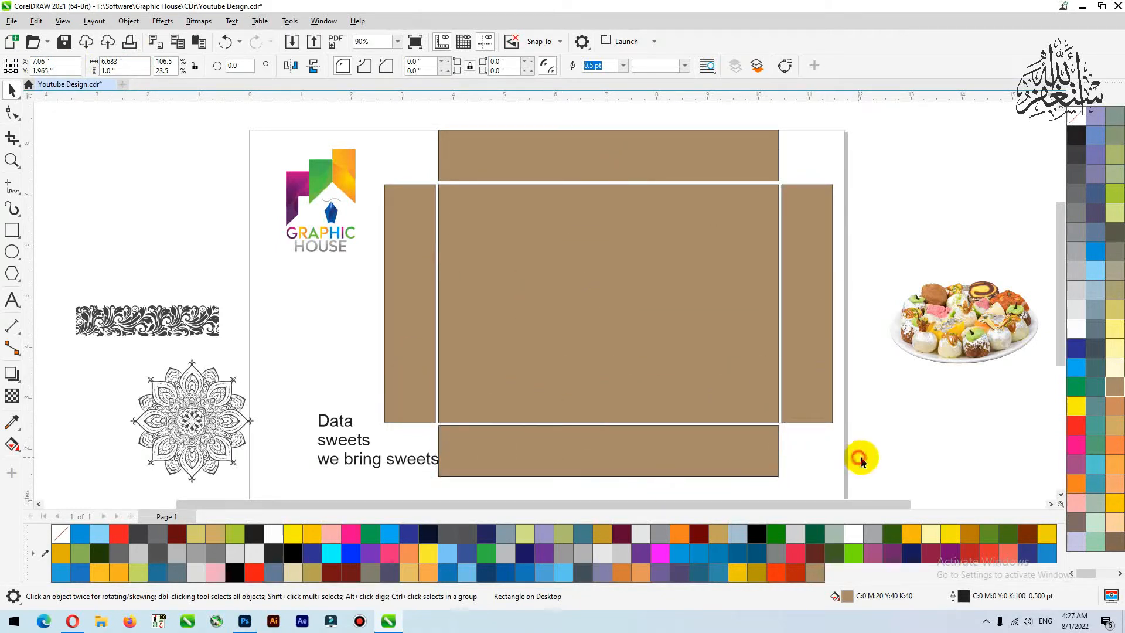
Move the text block left until it is clear of the brown box panels
left_click_drag(347, 445, 312, 451)
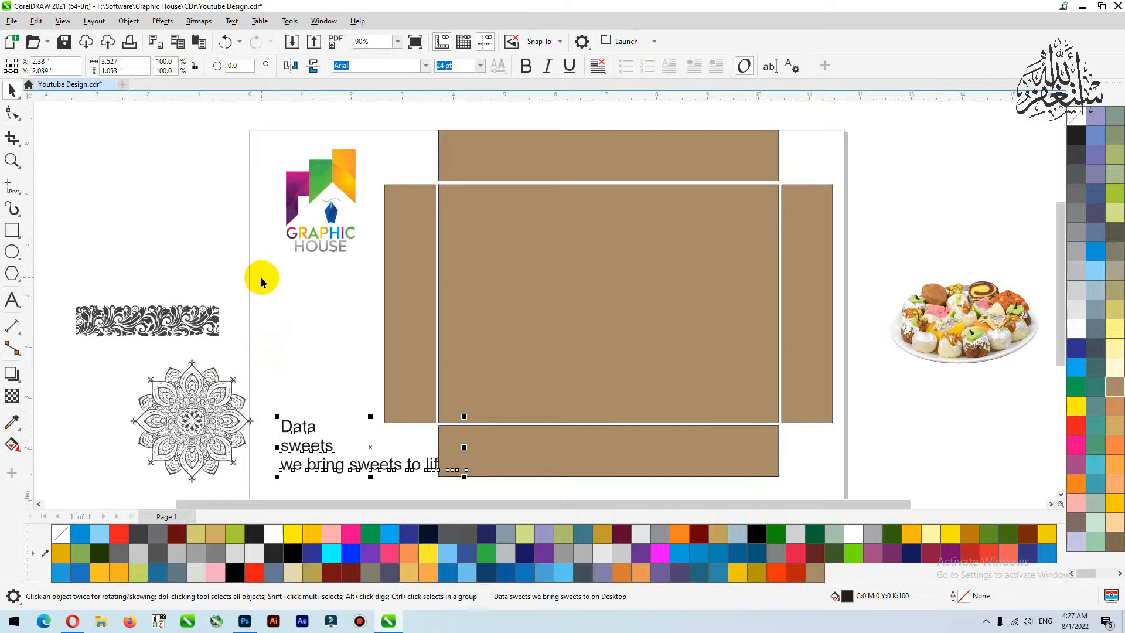
left_click(326, 364)
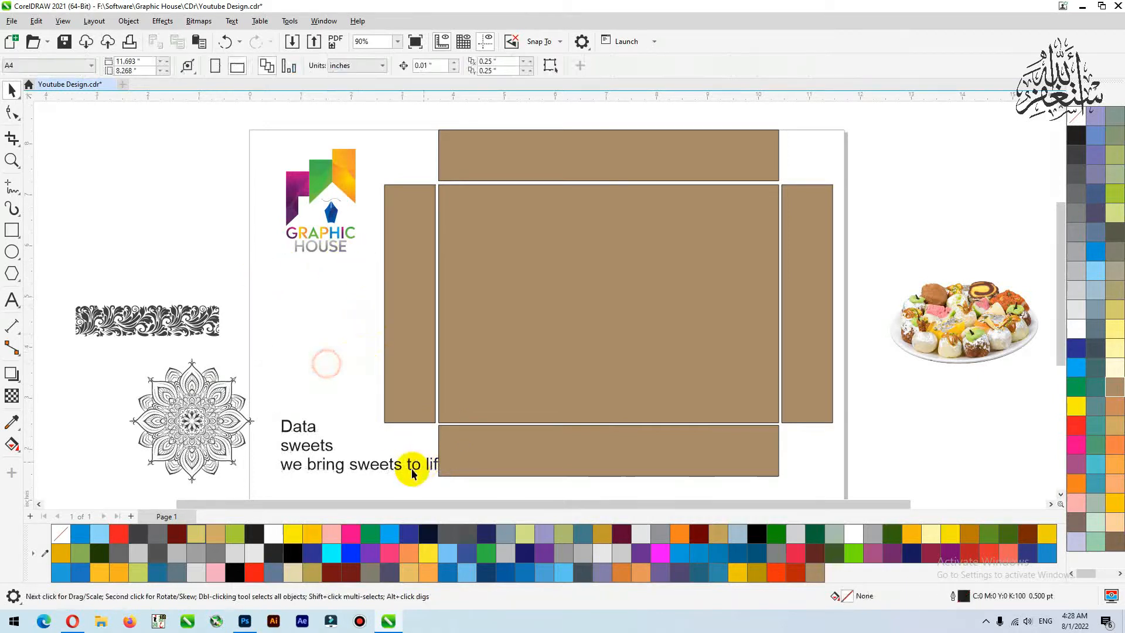
left_click_drag(372, 469, 334, 486)
Place the sweets plate image on the lower half of the central brown panel
left_click(488, 362)
left_click(935, 327)
left_click_drag(969, 313, 651, 323)
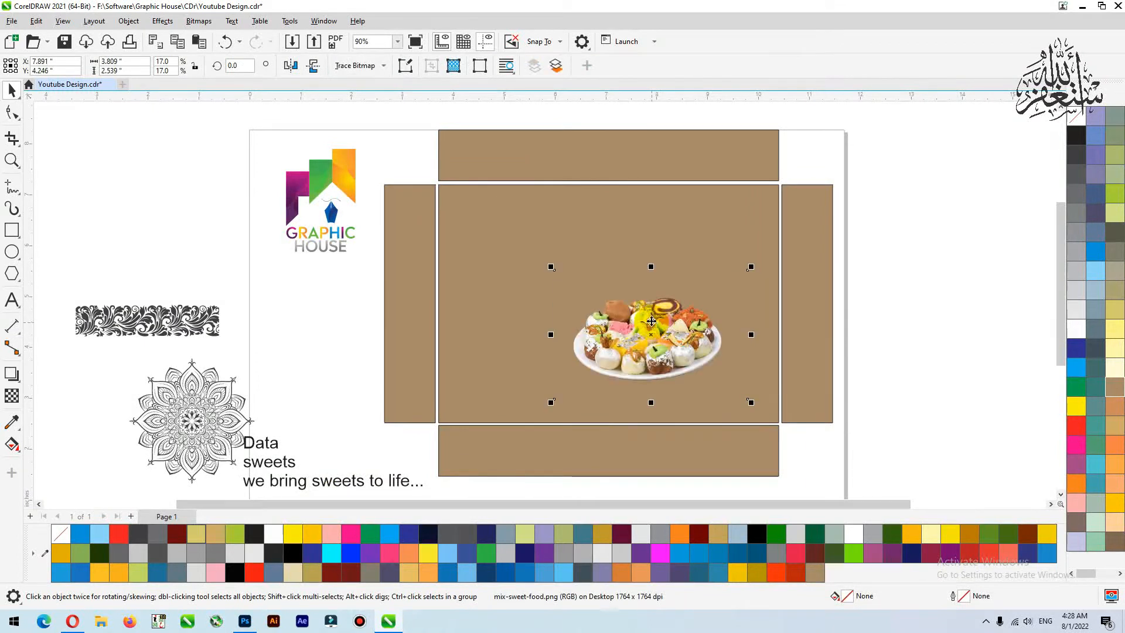
Sample the pink of a sweet in the plate image and apply it as the central panel's fill
scroll(651, 321, "up", 3)
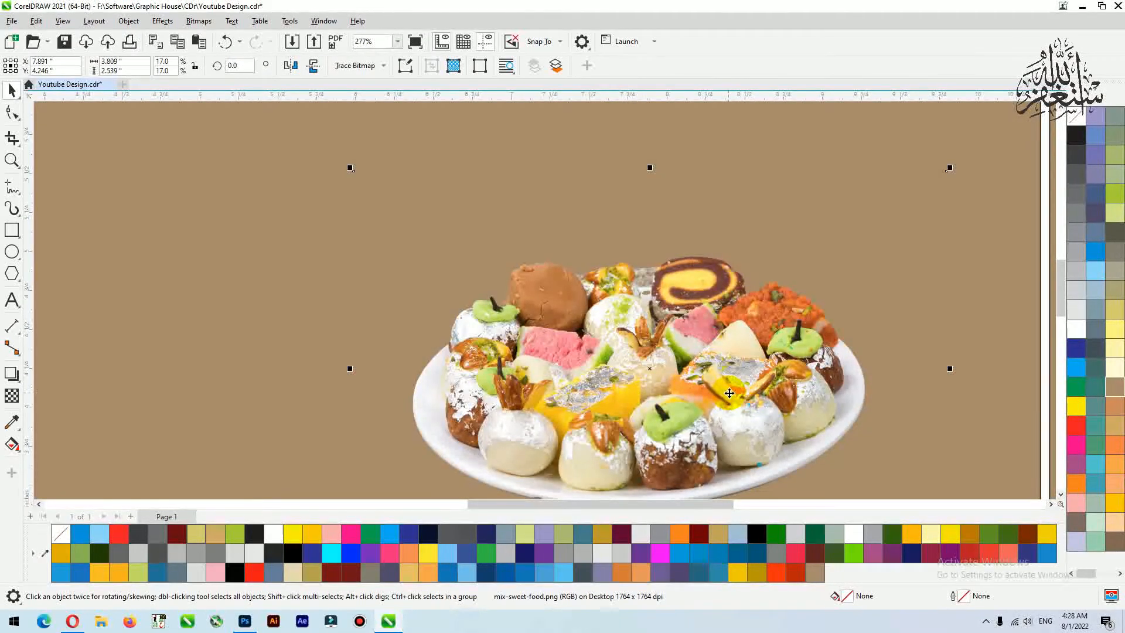
left_click(12, 422)
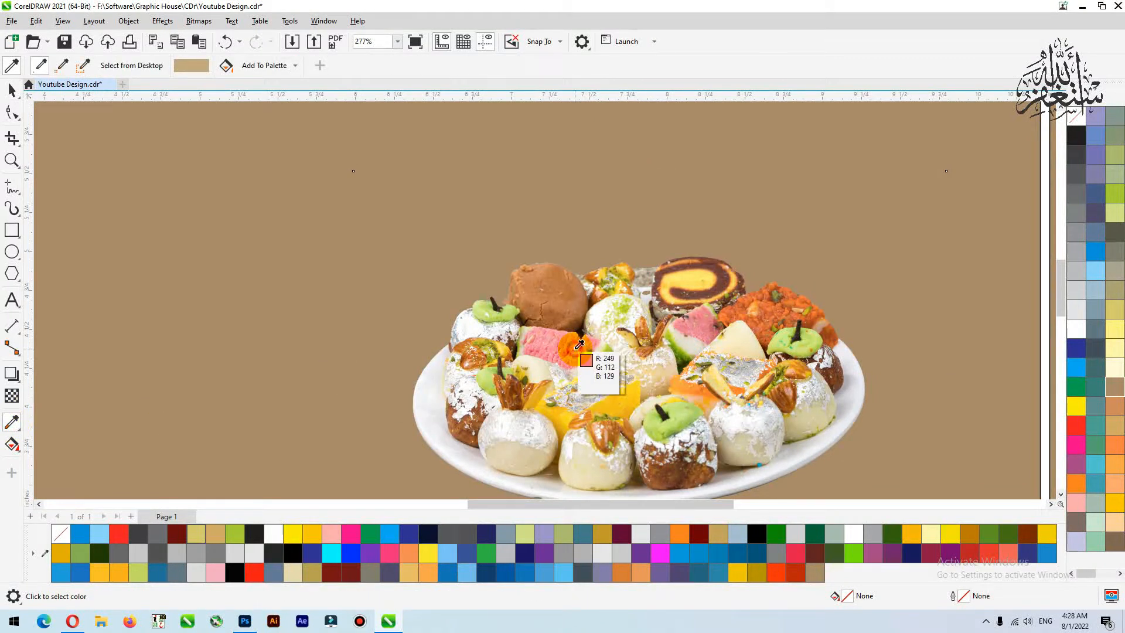
left_click(579, 344)
left_click(601, 143)
scroll(544, 351, "down", 1)
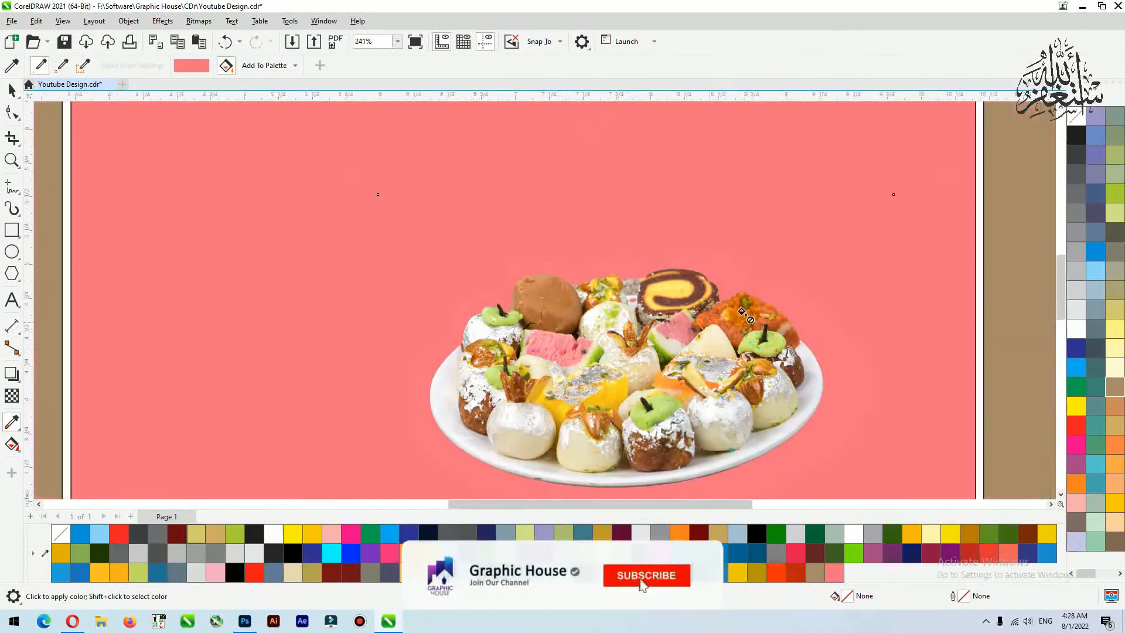
Sample the orange of a sweet in the plate image and apply it as the central panel's fill
key("space")
key("space")
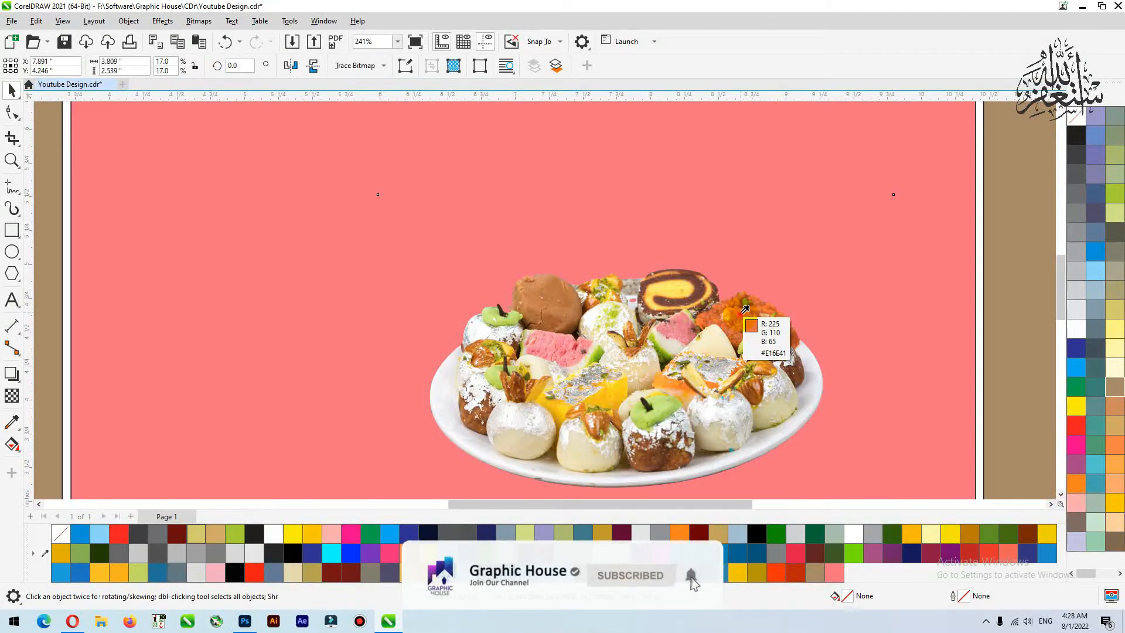
left_click(741, 143)
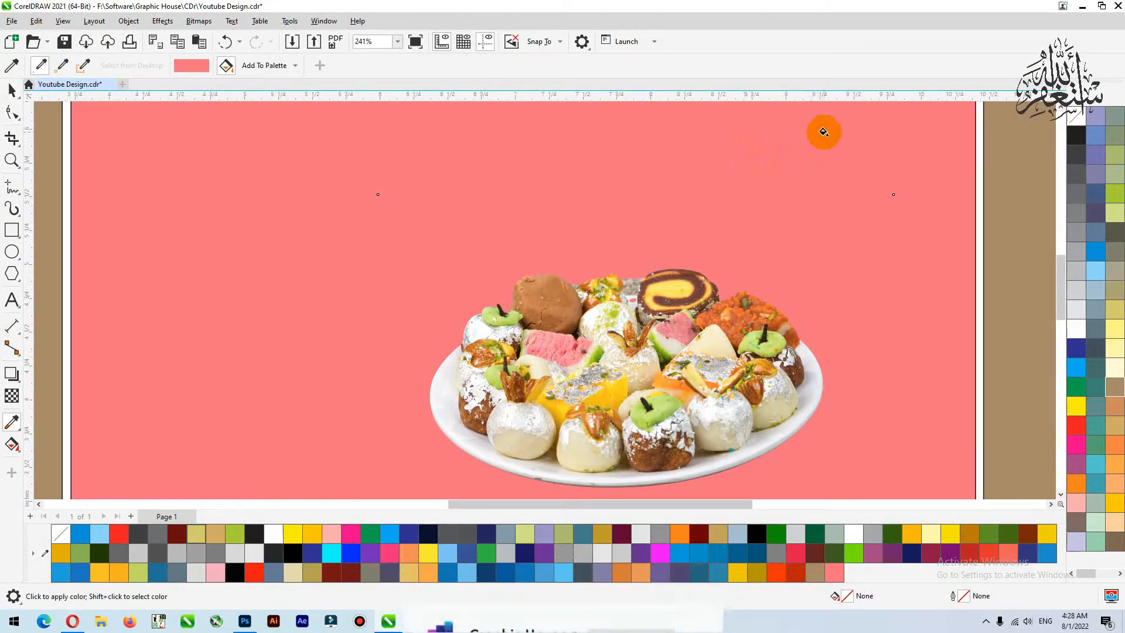
key("space")
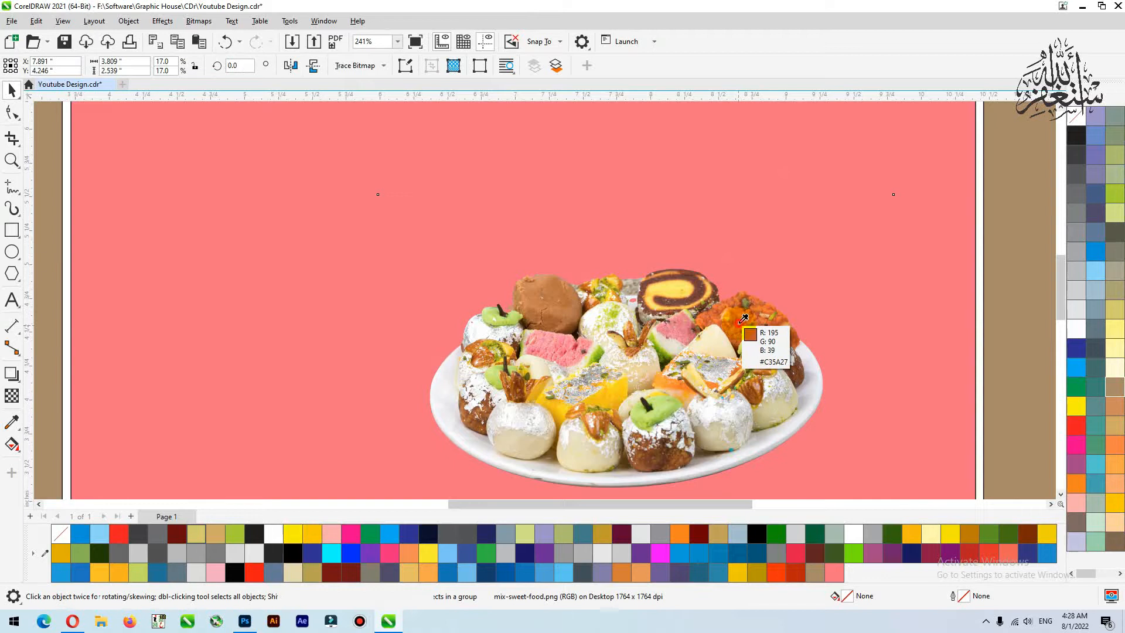
left_click(738, 322)
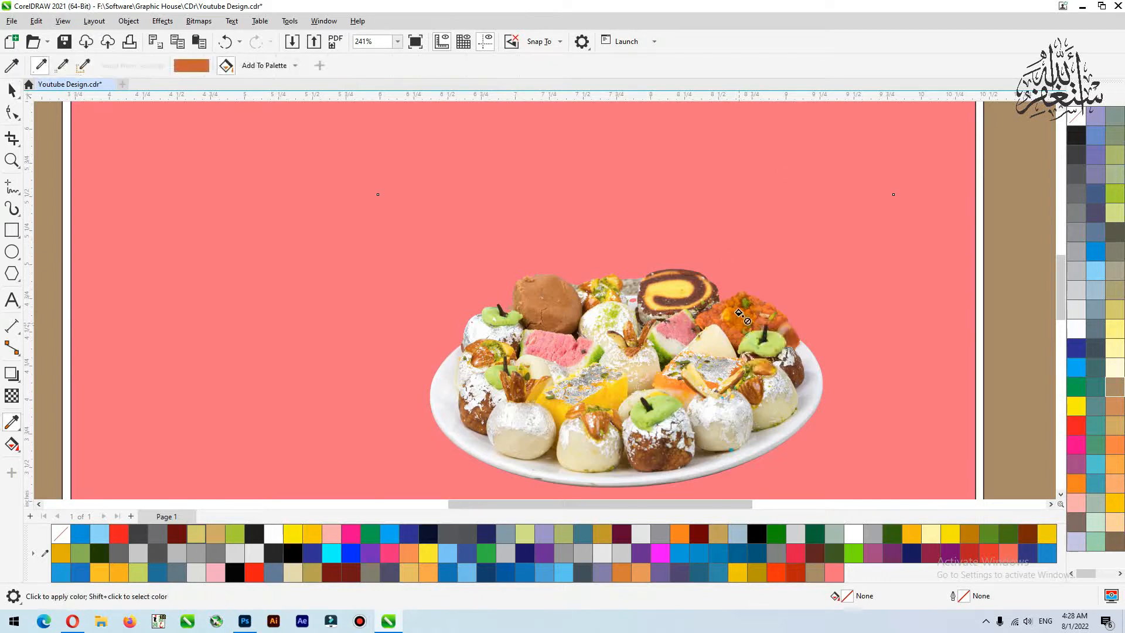
left_click(756, 124)
Sample the dark brown of the swirl sweet in the plate image and apply it as the central panel's fill
key("space")
key("space")
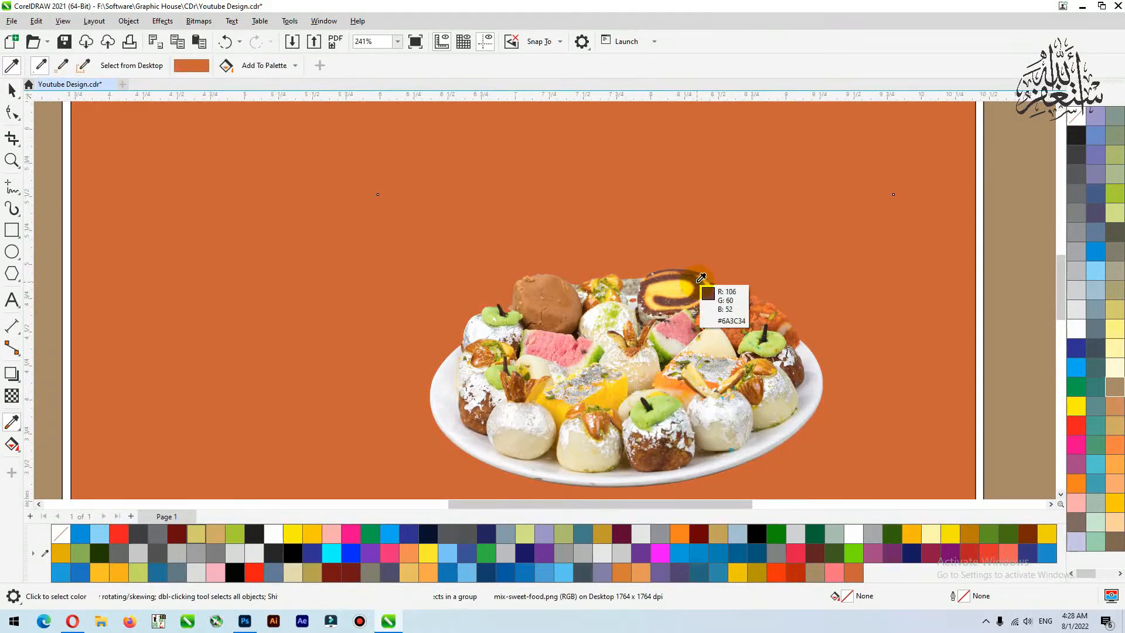
left_click(701, 277)
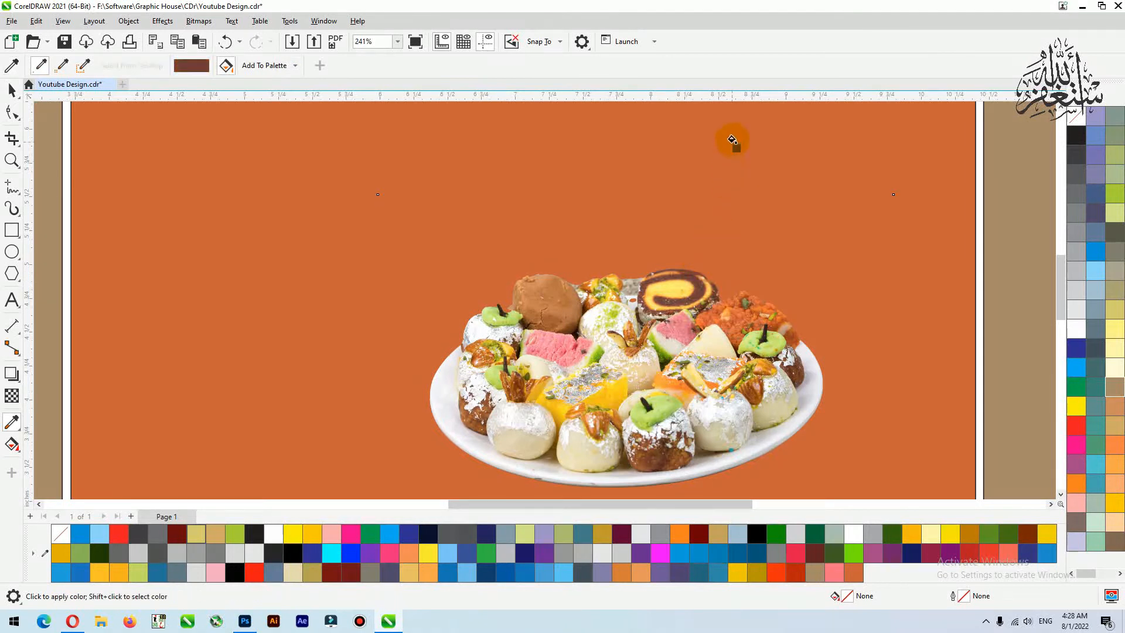
left_click(733, 130)
scroll(613, 242, "down", 1)
scroll(614, 242, "down", 4)
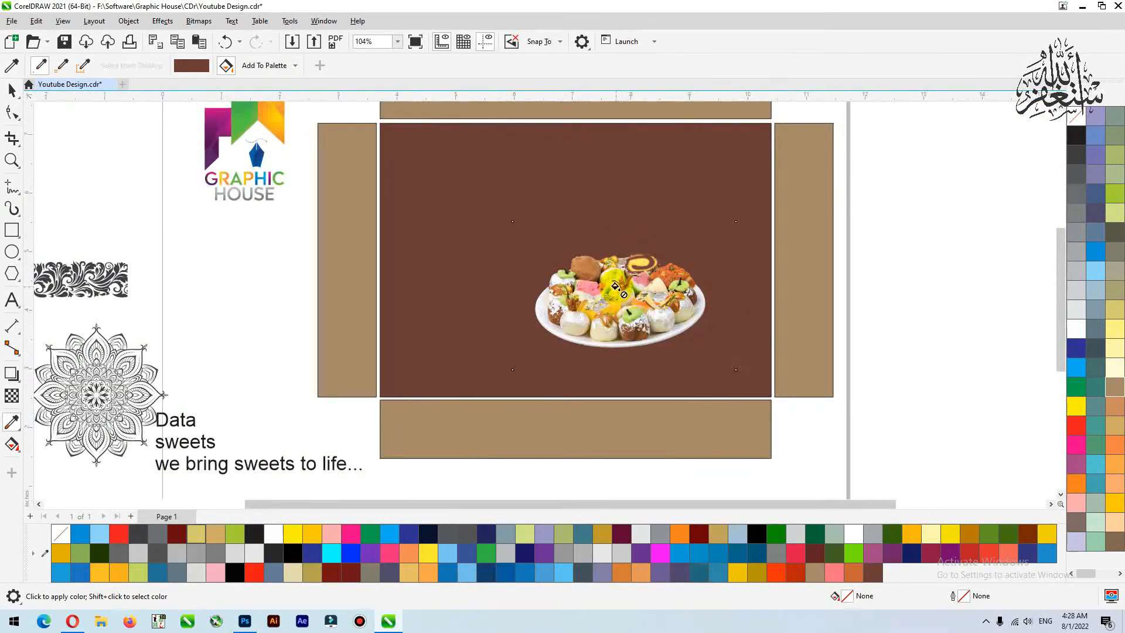
Move the sweets plate image to the right within the central panel
key("space")
left_click(678, 291)
left_click(678, 292)
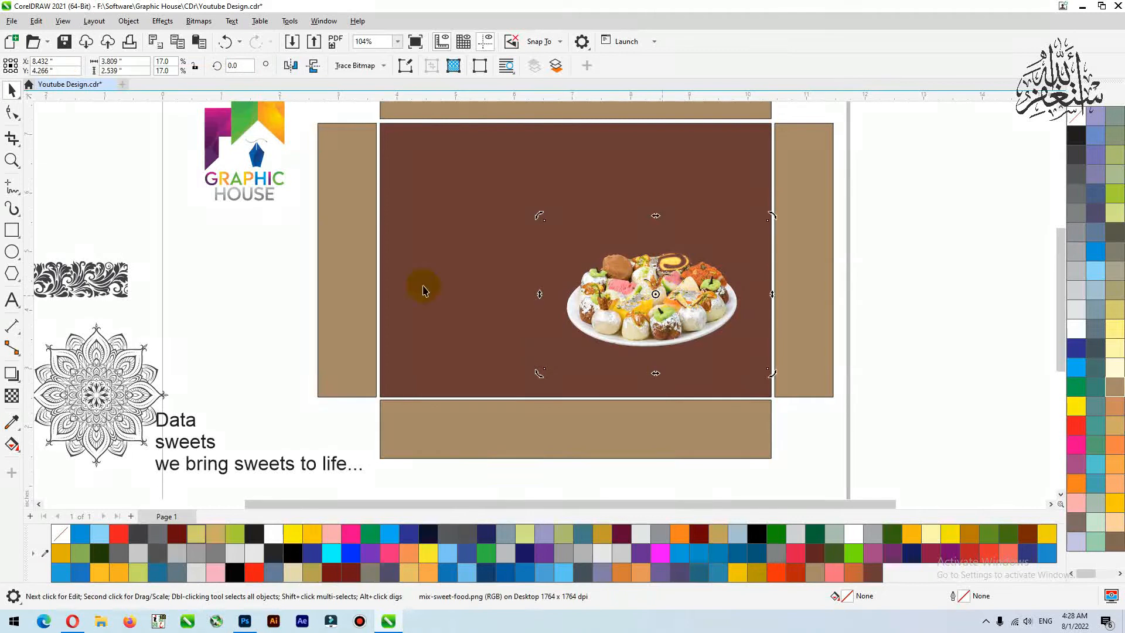
Place the floral border ornament on the upper part of the central panel and fill it with the panel's brown, R106 G60 B52
scroll(289, 277, "down", 1)
left_click_drag(155, 274, 530, 205)
key("F2")
left_click_drag(795, 126, 321, 389)
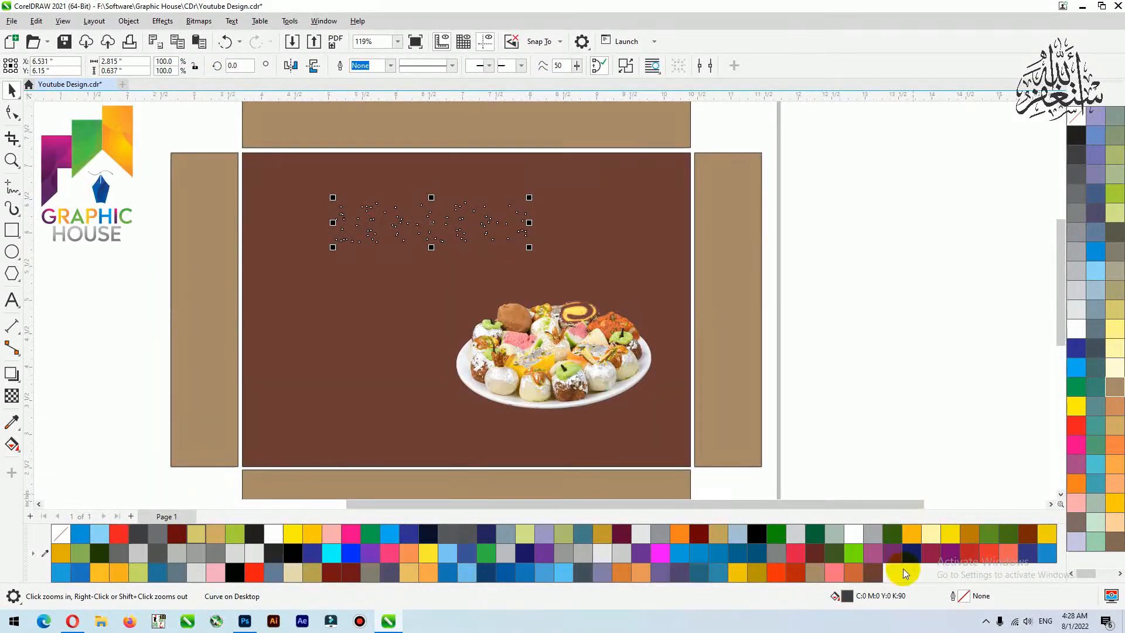
left_click(879, 579)
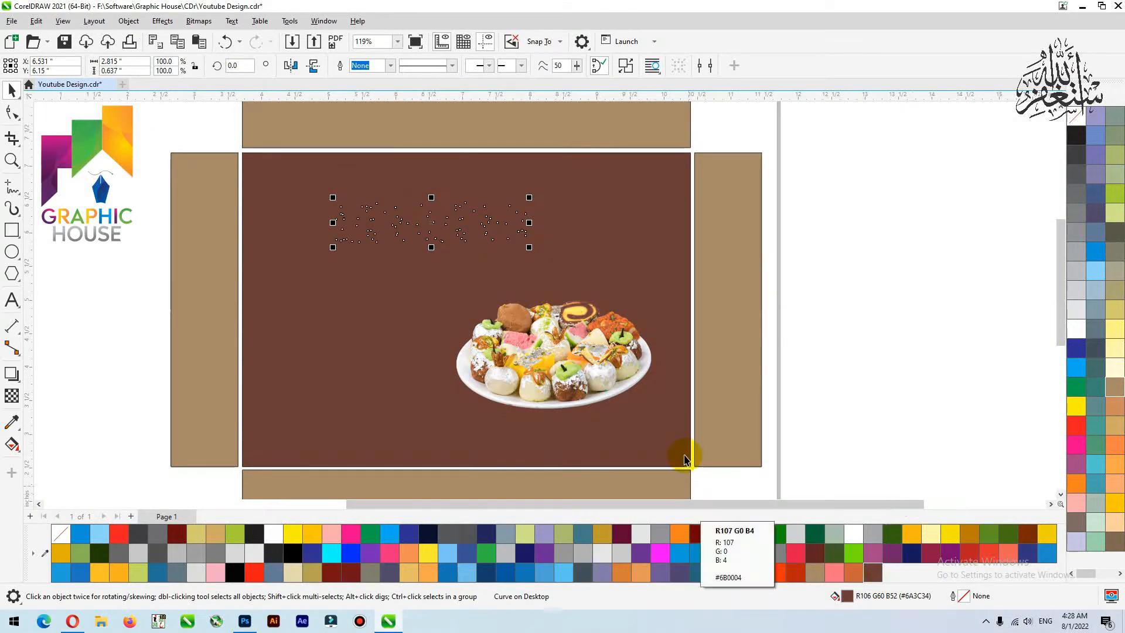
Lighten the floral ornament's uniform fill to RGB 115, 69, 61
double_click(849, 600)
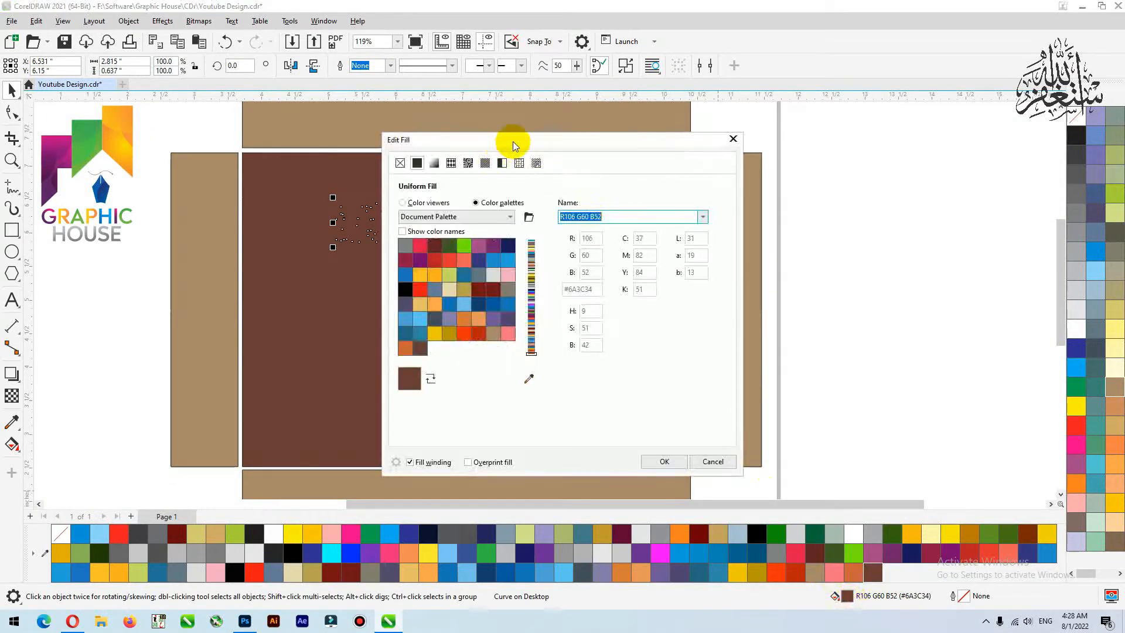
left_click_drag(512, 140, 825, 59)
left_click(716, 124)
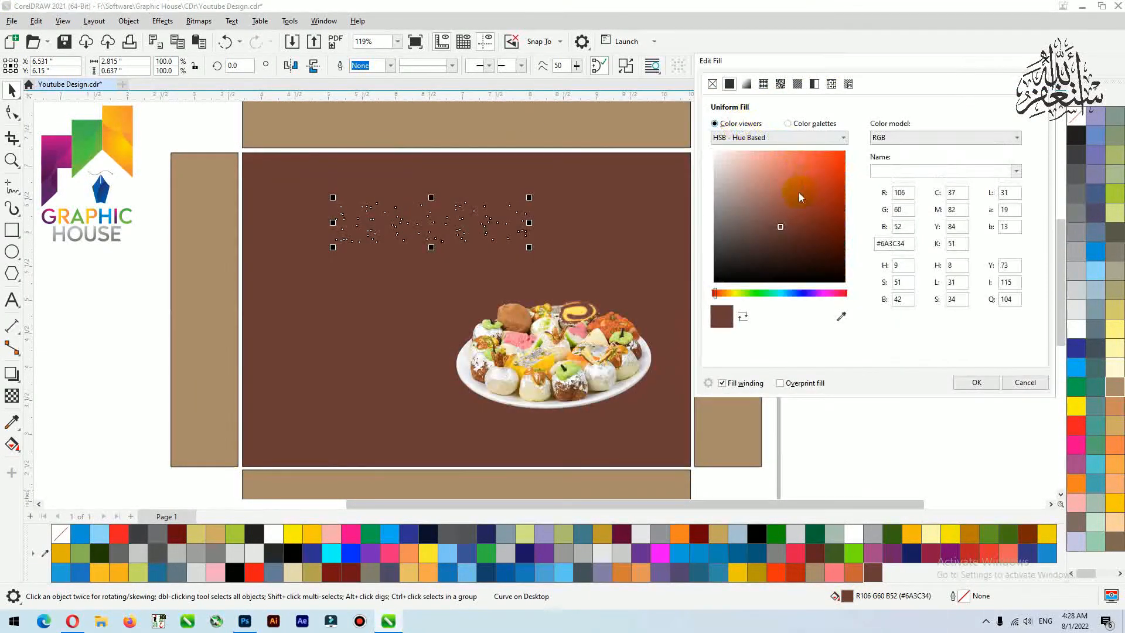
left_click(775, 219)
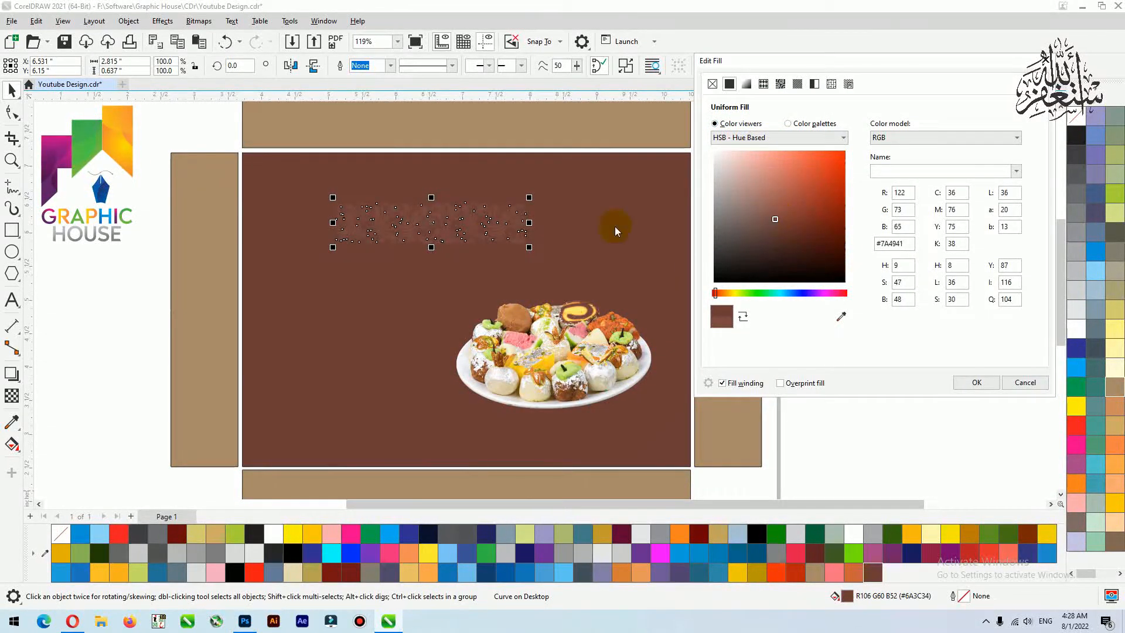
left_click(775, 223)
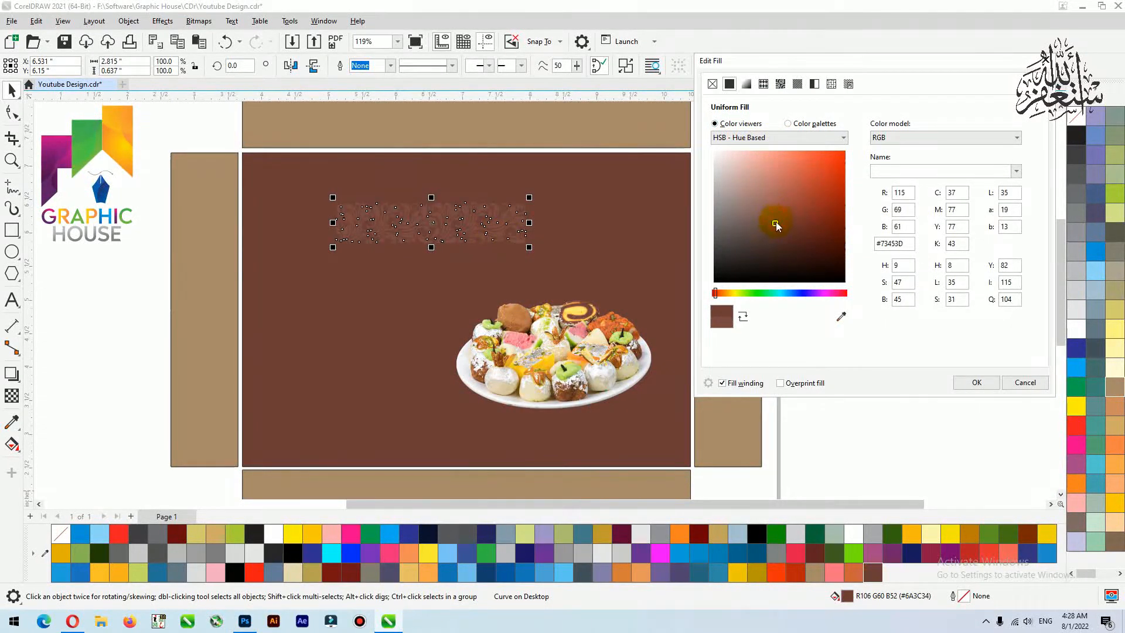
left_click(977, 382)
Move the ornament to the central panel's upper-left corner and duplicate it twice to the right, end to end
left_click_drag(476, 224, 376, 175)
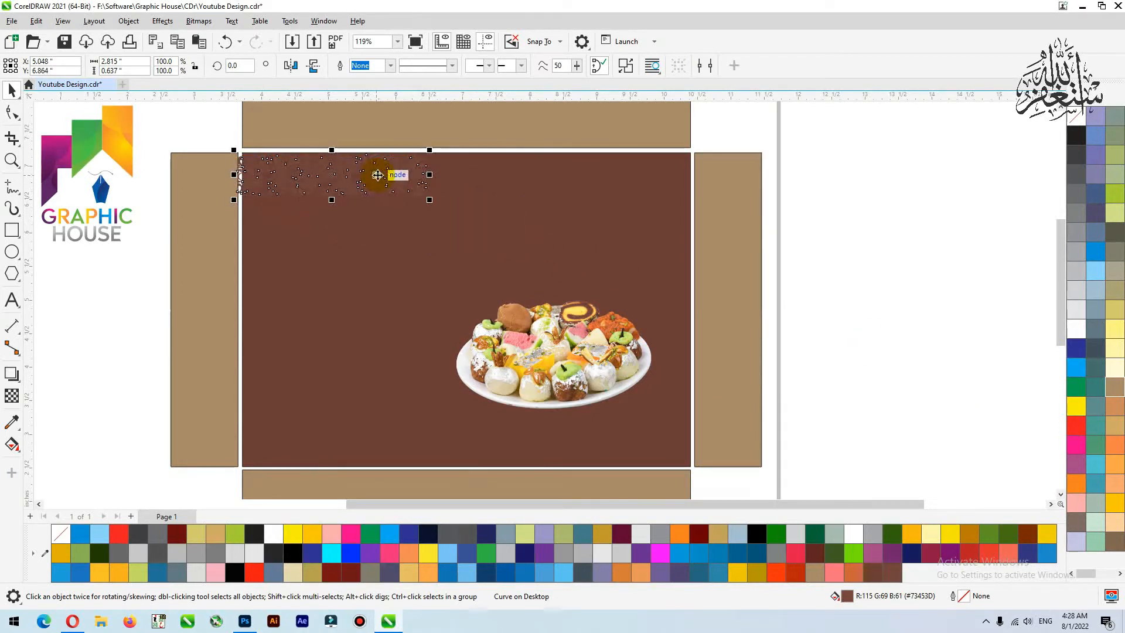
right_click(390, 168)
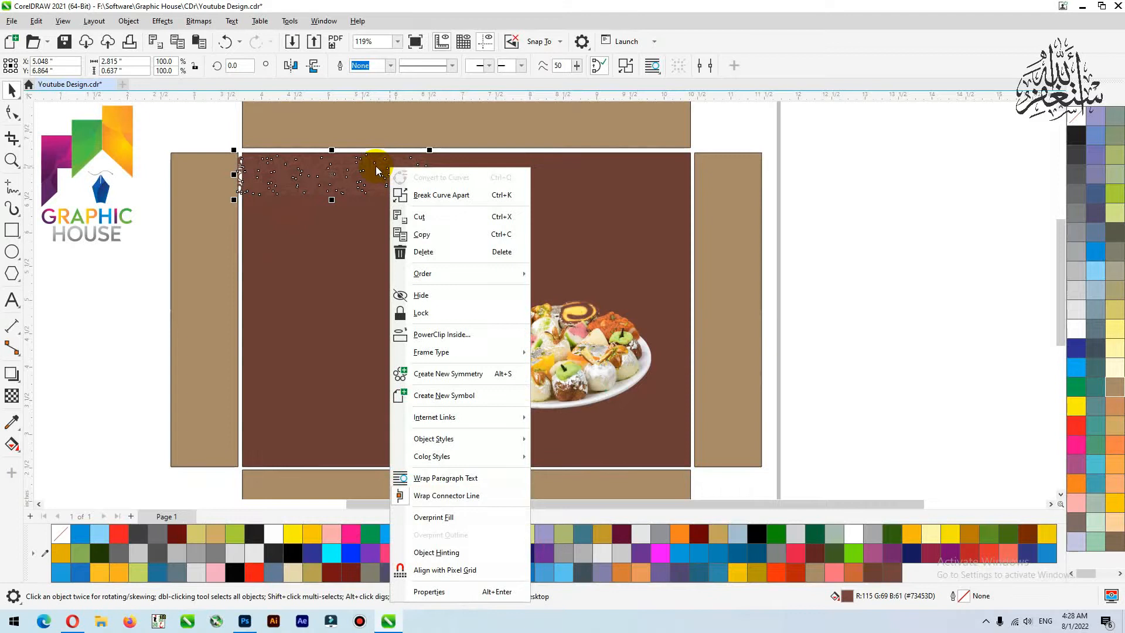
left_click(317, 176)
left_click_drag(335, 171, 476, 172)
right_click(476, 171)
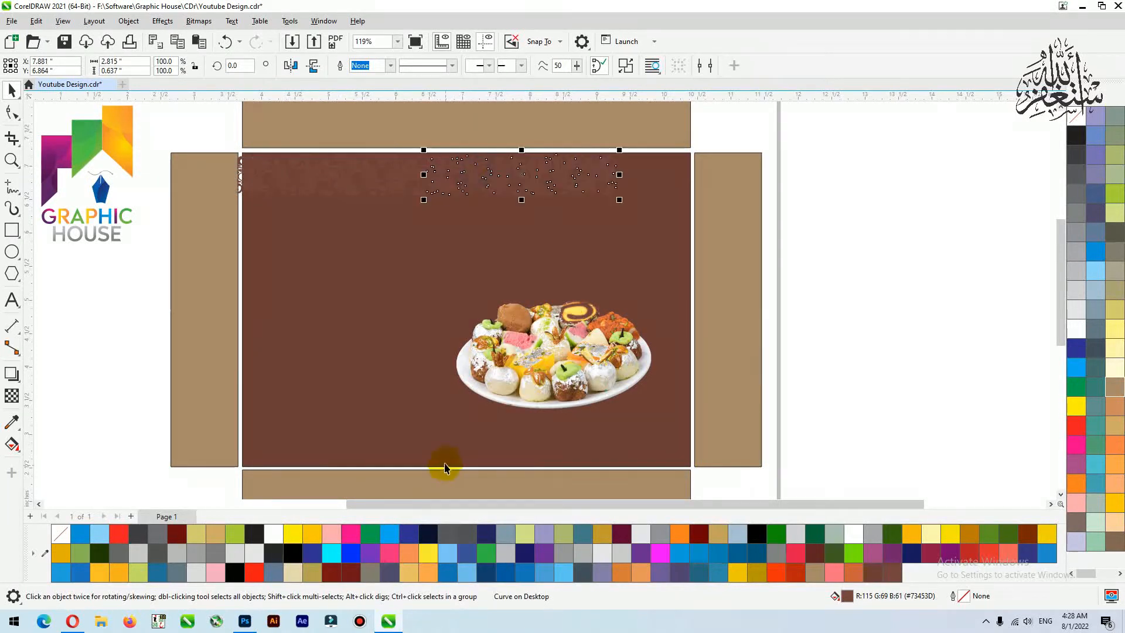
key("ctrl+r")
Group the three ornaments into one strip and place a copy of the strip directly beneath it
left_click(944, 162)
left_click_drag(940, 138, 205, 213)
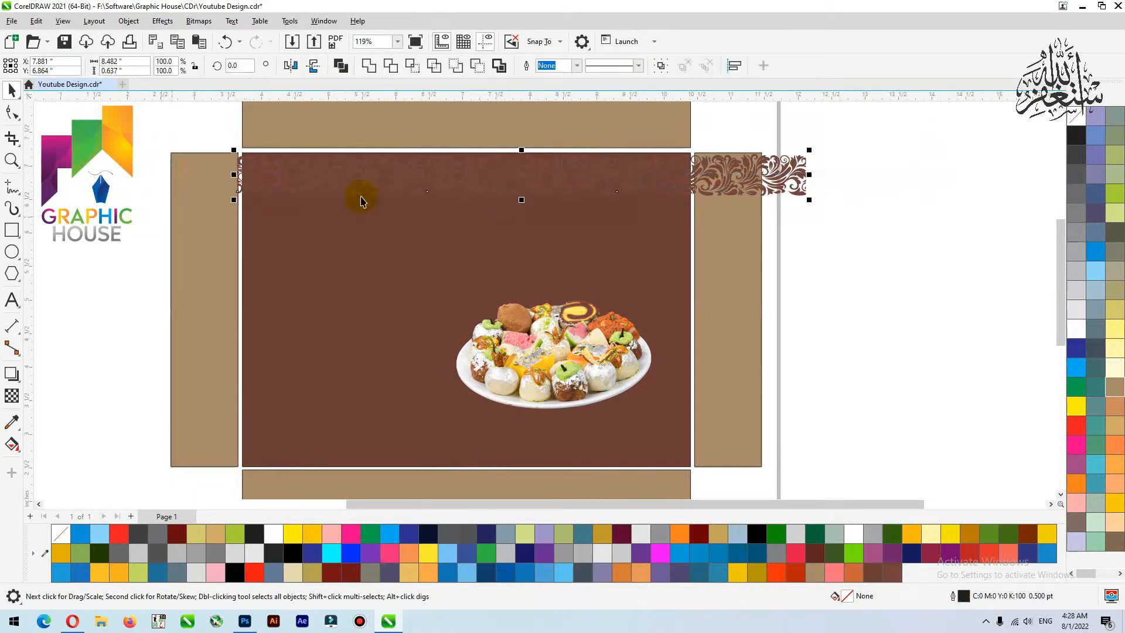
key("ctrl+g")
left_click(516, 166)
left_click_drag(499, 166, 519, 205)
key("Escape")
left_click(519, 167)
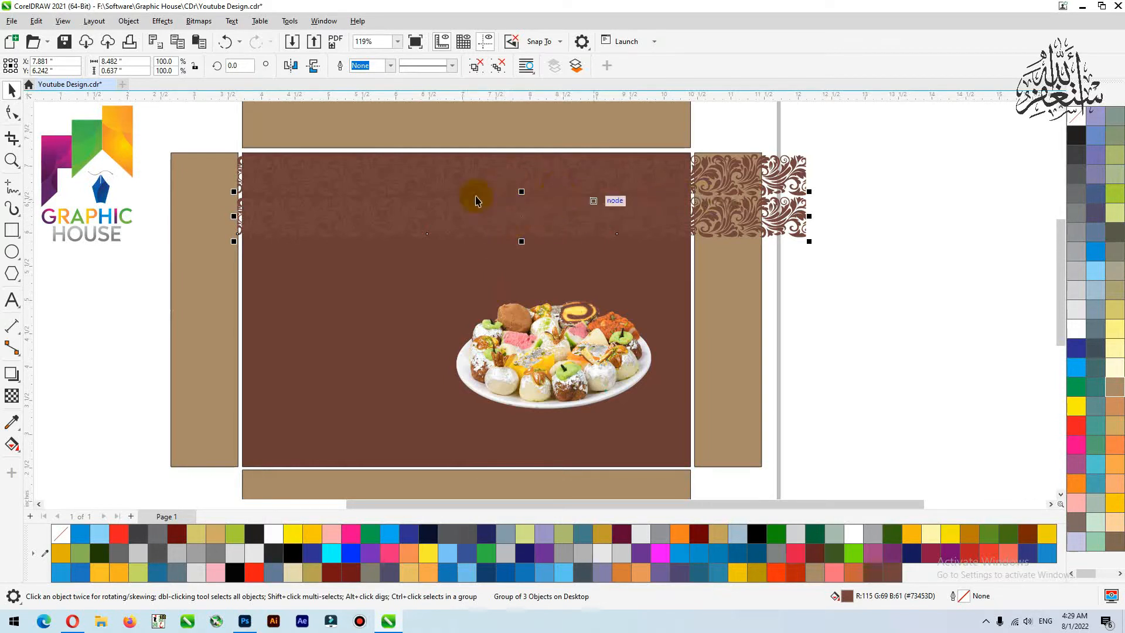
Apply a vertical fountain transparency to the lower ornament strip so that it fades out toward its upper edge
scroll(507, 272, "up", 4)
scroll(562, 353, "down", 4)
scroll(555, 324, "up", 4)
scroll(547, 319, "down", 1)
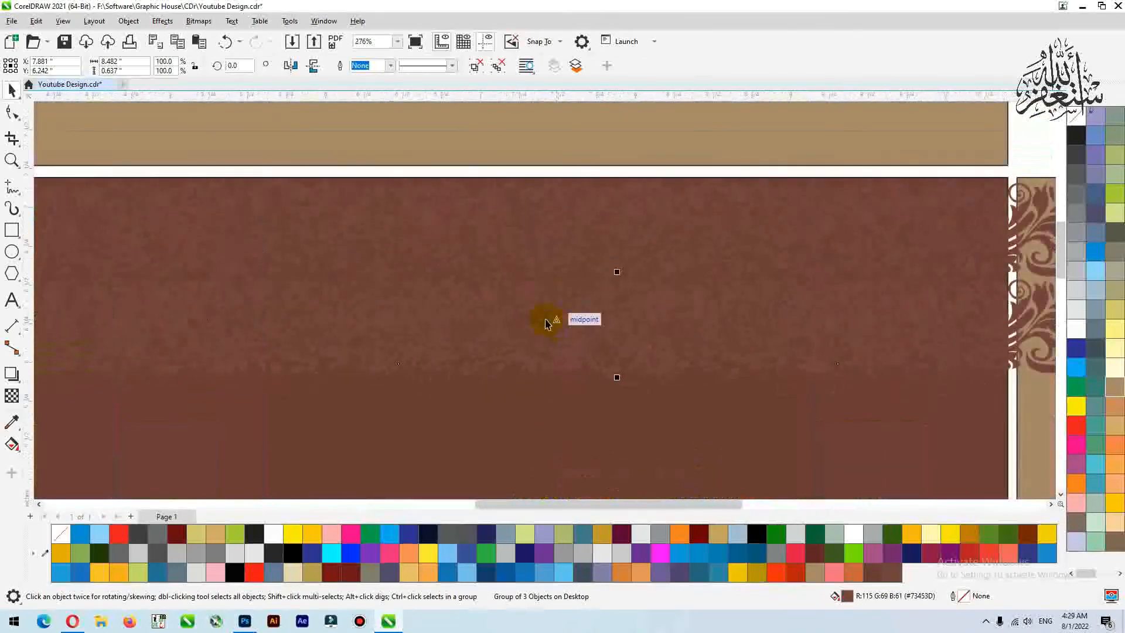
left_click(12, 394)
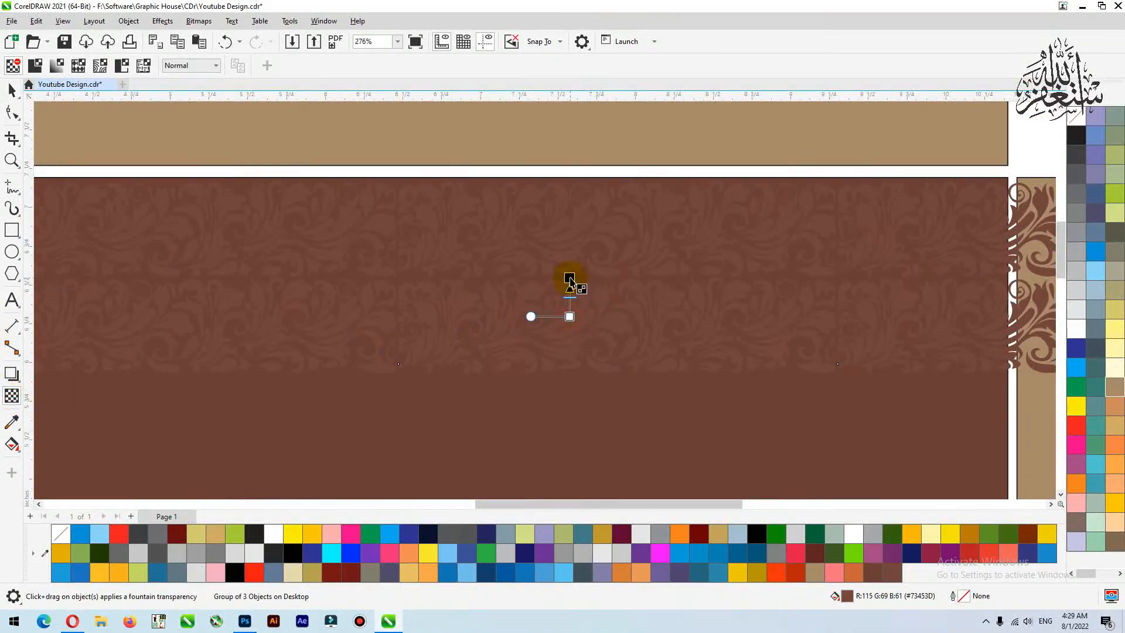
left_click_drag(570, 279, 570, 277)
left_click_drag(570, 316, 570, 334)
key("space")
scroll(572, 220, "down", 1)
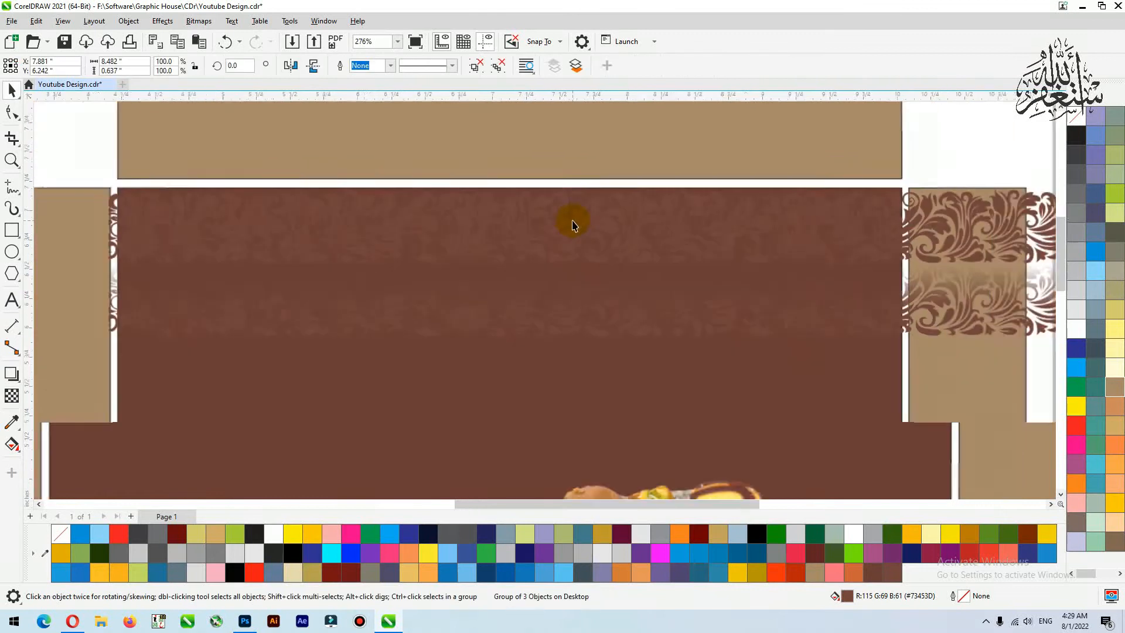
scroll(573, 221, "down", 1)
Nudge the faded strip closer to the upper strip and duplicate it six times downward to cover the central panel
left_click_drag(549, 288, 548, 282)
left_click(587, 208, "shift")
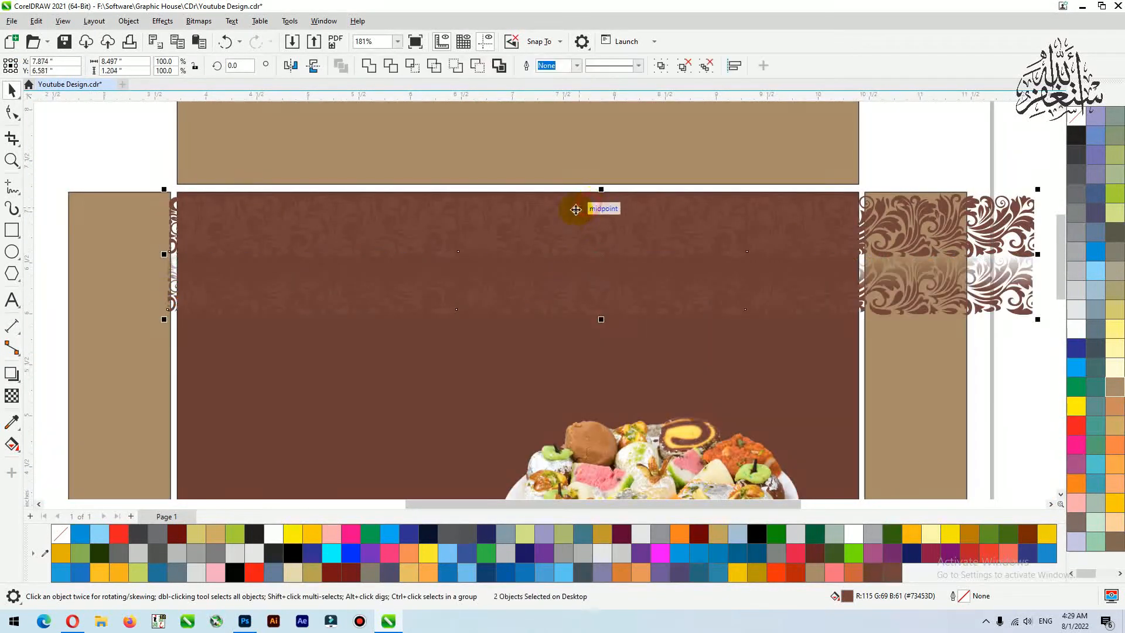
scroll(576, 209, "down", 1)
left_click(883, 180)
left_click_drag(577, 253, 577, 303)
right_click(576, 303)
key("ctrl+r")
key("ctrl+r")
key("ctrl+r")
scroll(542, 153, "down", 1)
key("ctrl+r")
key("ctrl+r")
left_click(828, 284)
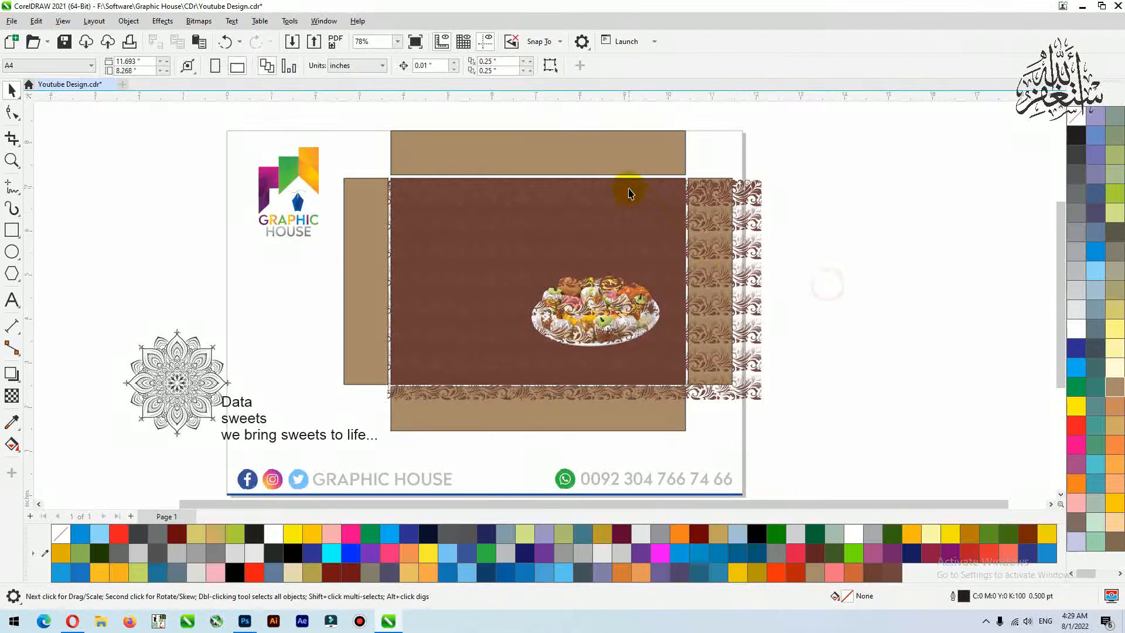
left_click(745, 391)
left_click(753, 364, "shift")
left_click(753, 329, "shift")
left_click(752, 303, "shift")
left_click(752, 274, "shift")
left_click(753, 247, "shift")
left_click(752, 213, "shift")
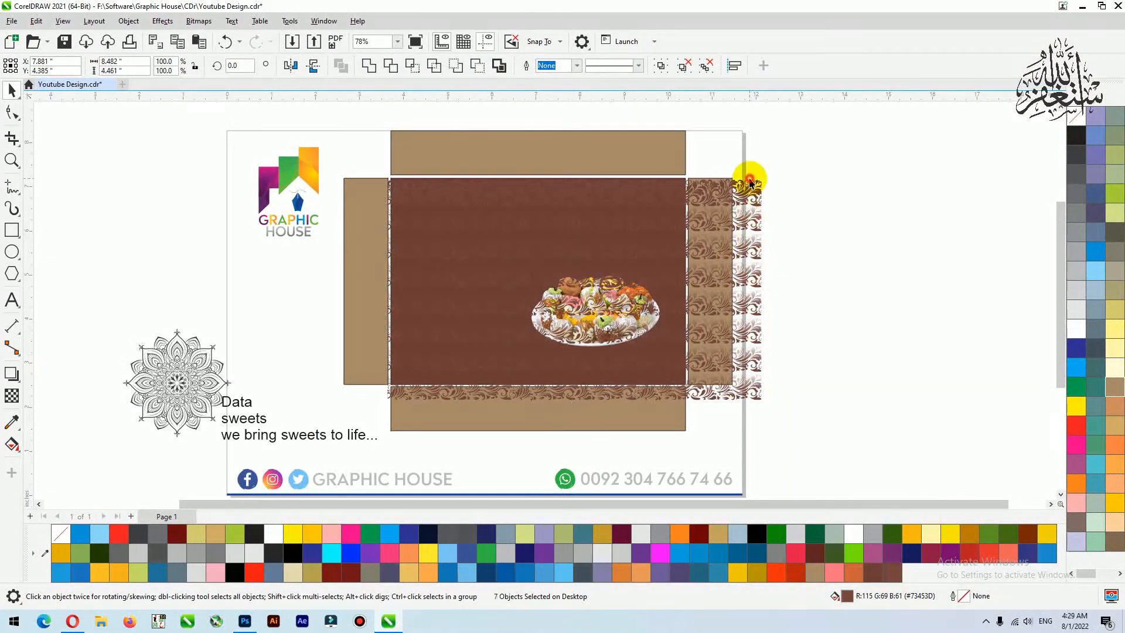
left_click(756, 184, "shift")
left_click(850, 183)
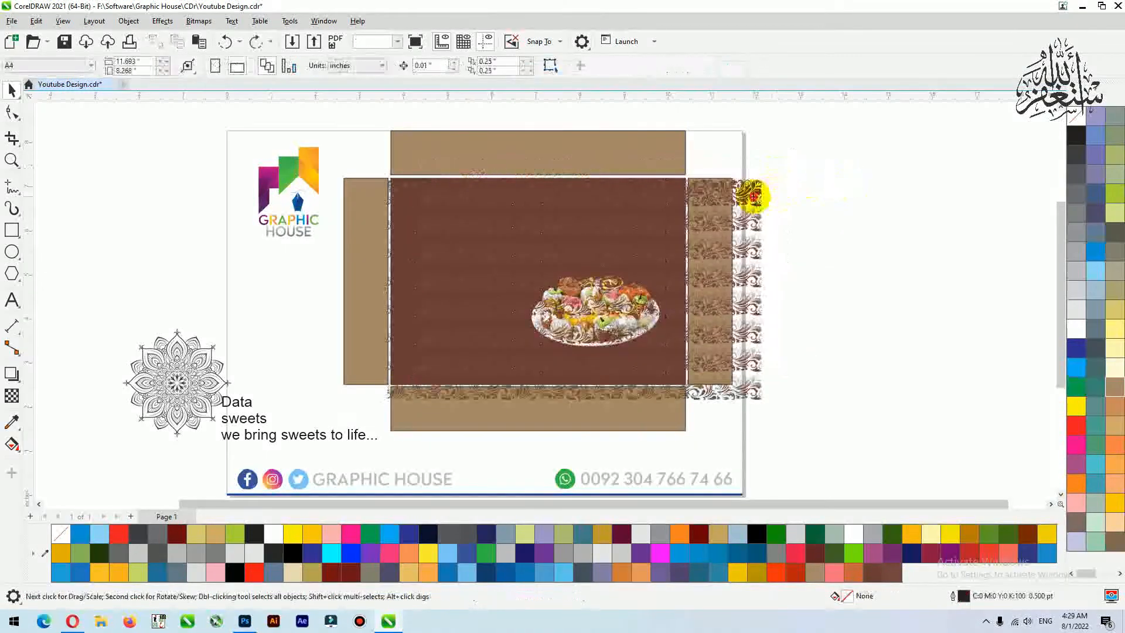
Delete the unfaded top ornament strip and PowerClip the seven faded strips inside the central brown panel
left_click(754, 194)
key("Delete")
left_click(753, 217)
left_click_drag(806, 183, 746, 375)
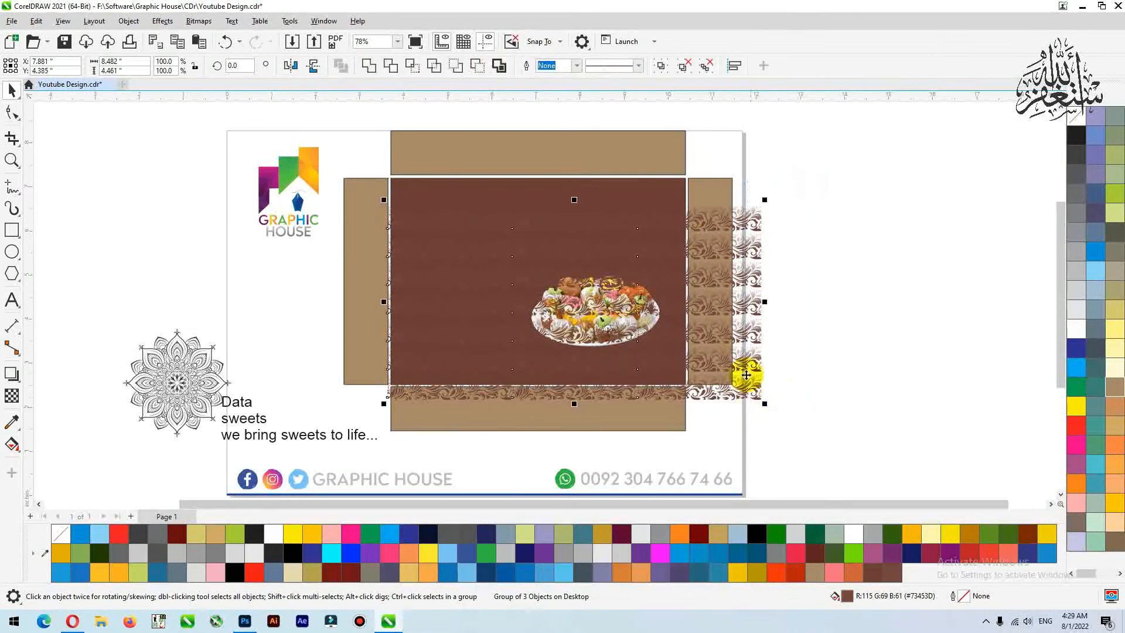
key("Delete")
left_click(662, 179)
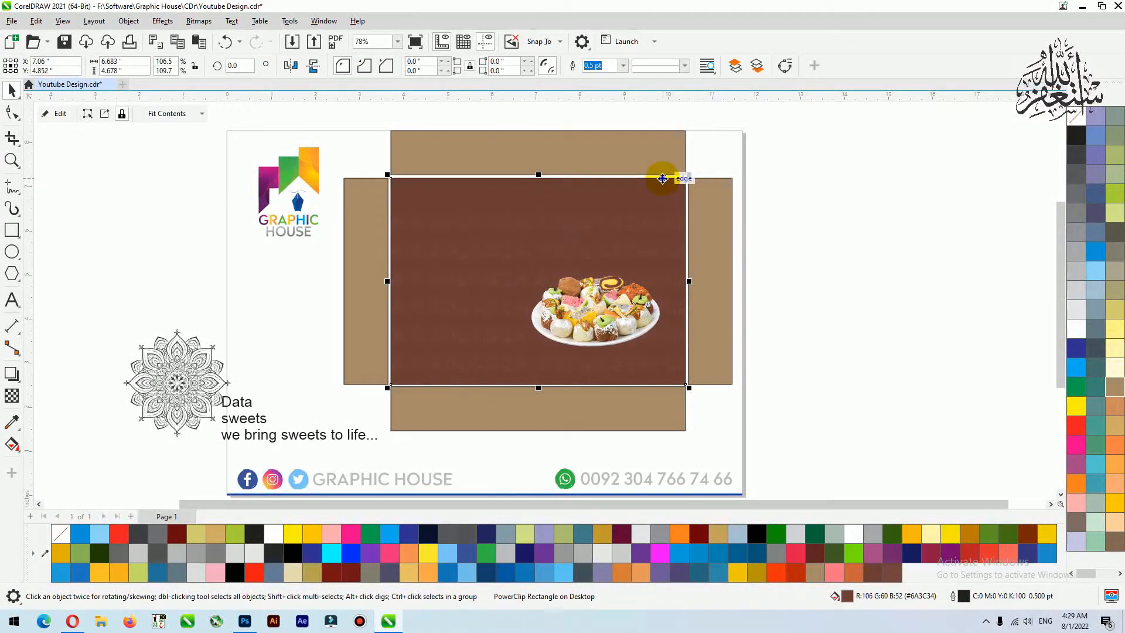
Remove the outline of the central brown panel
right_click(667, 181)
mouse_move(781, 171)
left_click(855, 211)
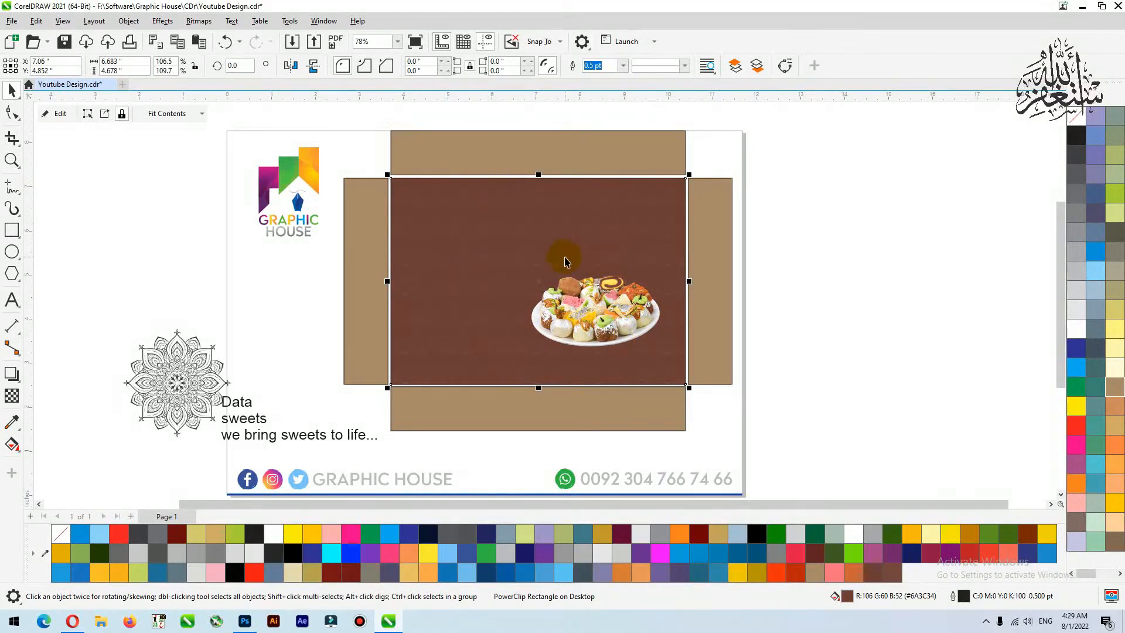
left_click(863, 212)
left_click(503, 385)
Move the mandala ornament onto the central panel and fill it white
left_click_drag(176, 375, 448, 289)
scroll(683, 389, "up", 2)
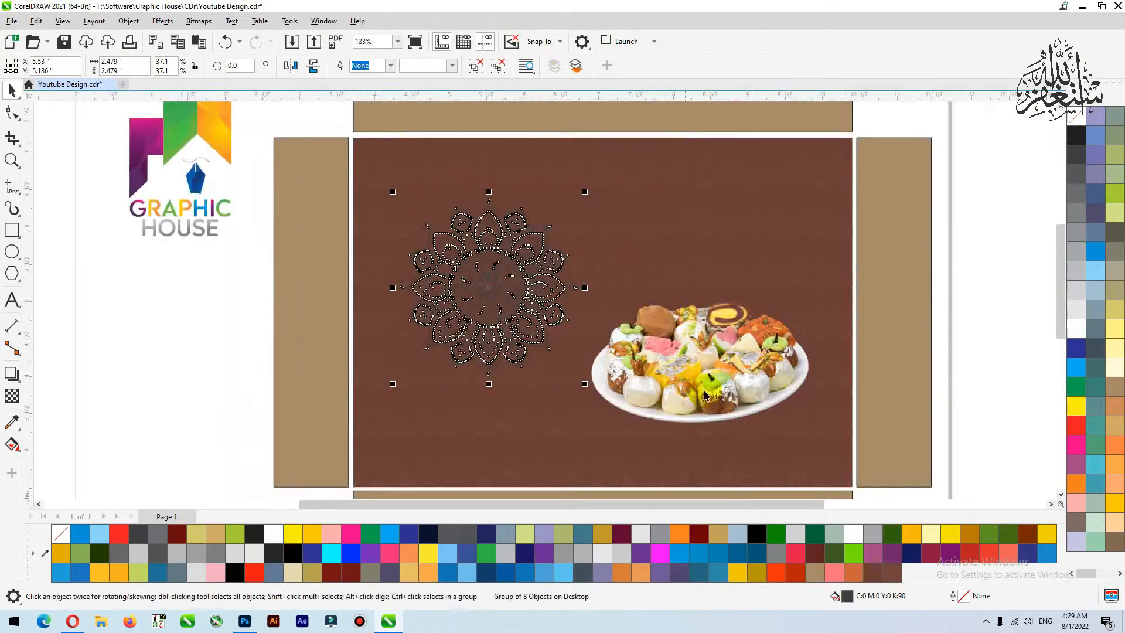
left_click(1076, 327)
Center the mandala horizontally and vertically on the central panel
left_click(650, 209)
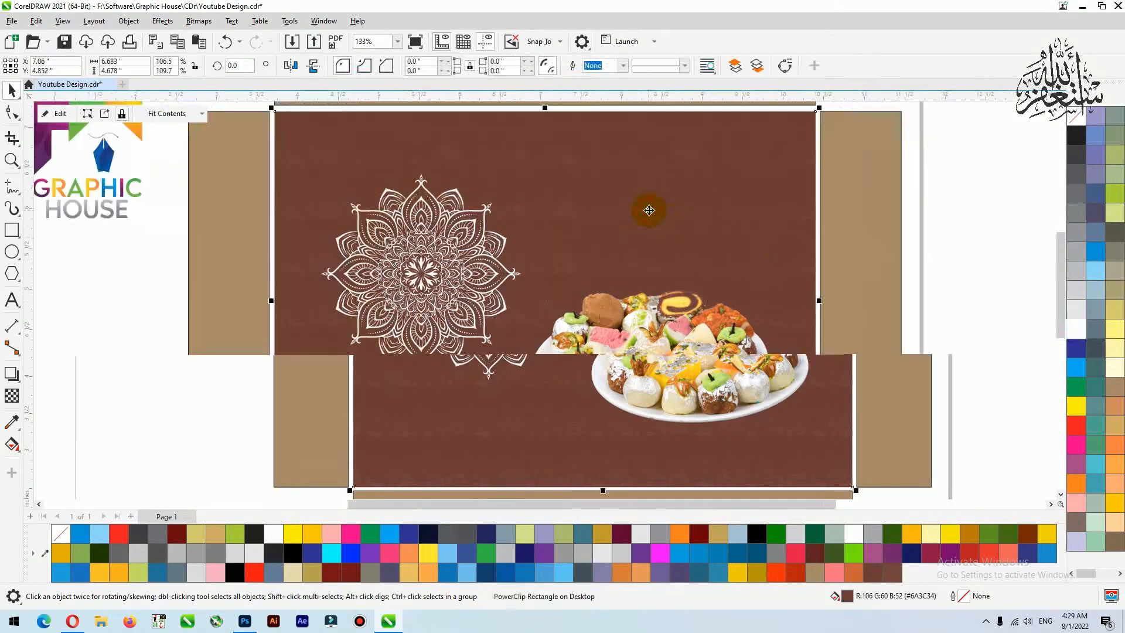
left_click(457, 251)
left_click(607, 211, "shift")
key("c")
key("e")
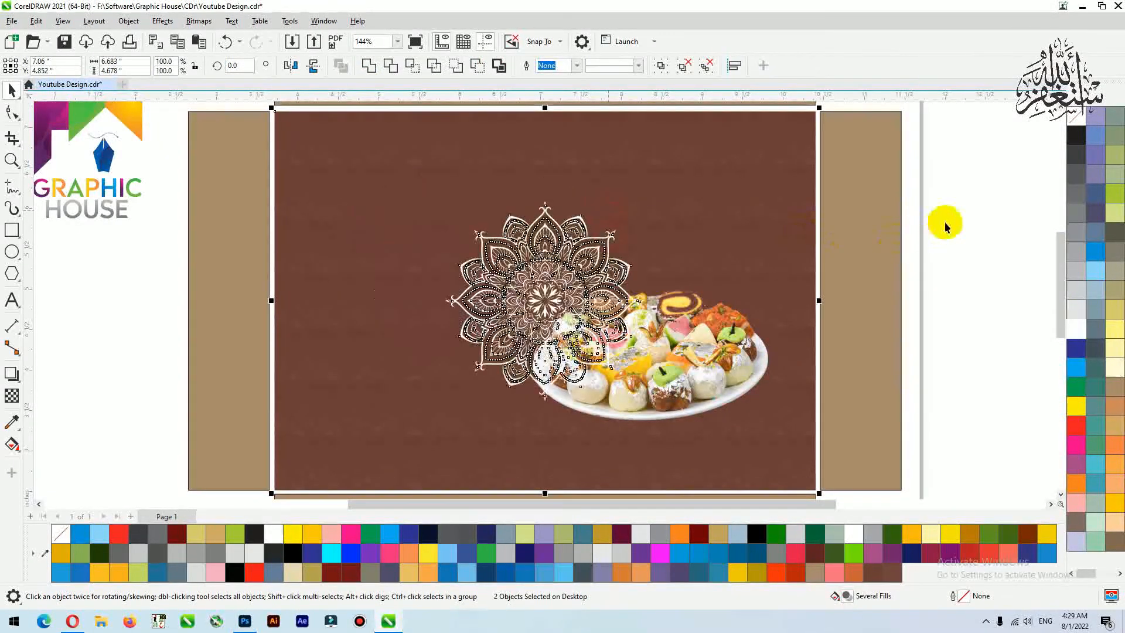
Enlarge the mandala proportionally from its center until it nearly fills the panel's height
left_click(986, 181)
left_click(562, 262)
left_click_drag(652, 195, 713, 121)
Bring the sweets plate image in front of the mandala and move it slightly down
left_click(729, 382)
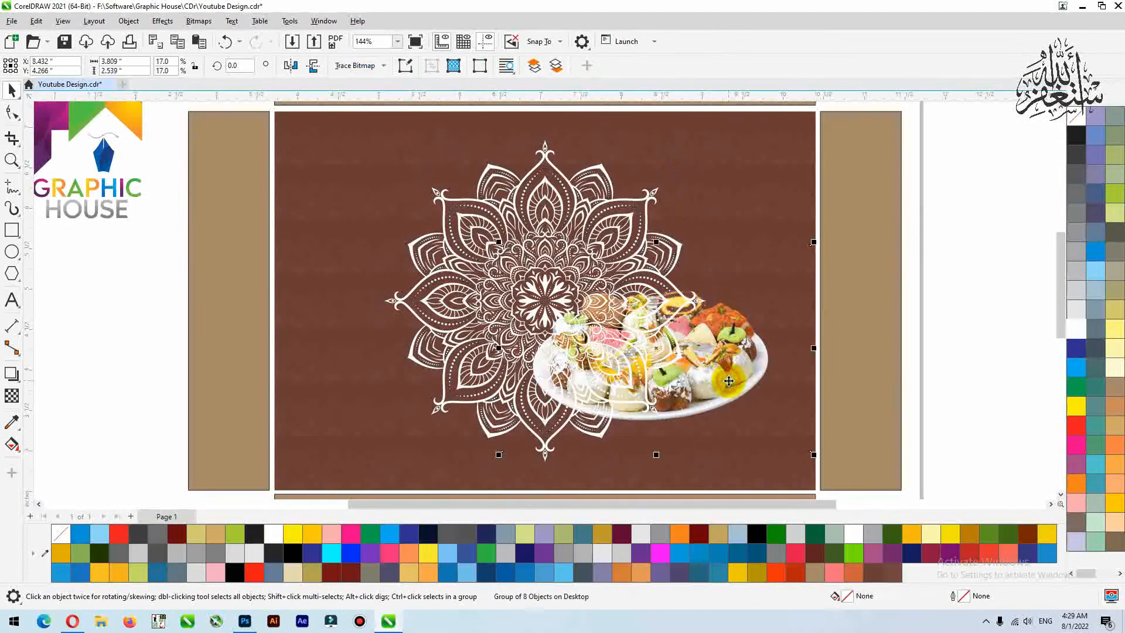
key("shift+Page_Up")
left_click_drag(713, 376, 708, 404)
Crop empty space above the sweets by moving the plate image's upper corner nodes down with the Shape tool
key("F10")
left_click_drag(609, 289, 867, 301)
key("Down")
key("Down")
key("Down")
key("Down")
key("Down")
key("Down")
key("Down")
key("Down")
key("Down")
key("Down")
key("Down")
key("Down")
key("Down")
key("Down")
key("Down")
key("Down")
key("Down")
key("Down")
key("Down")
key("Down")
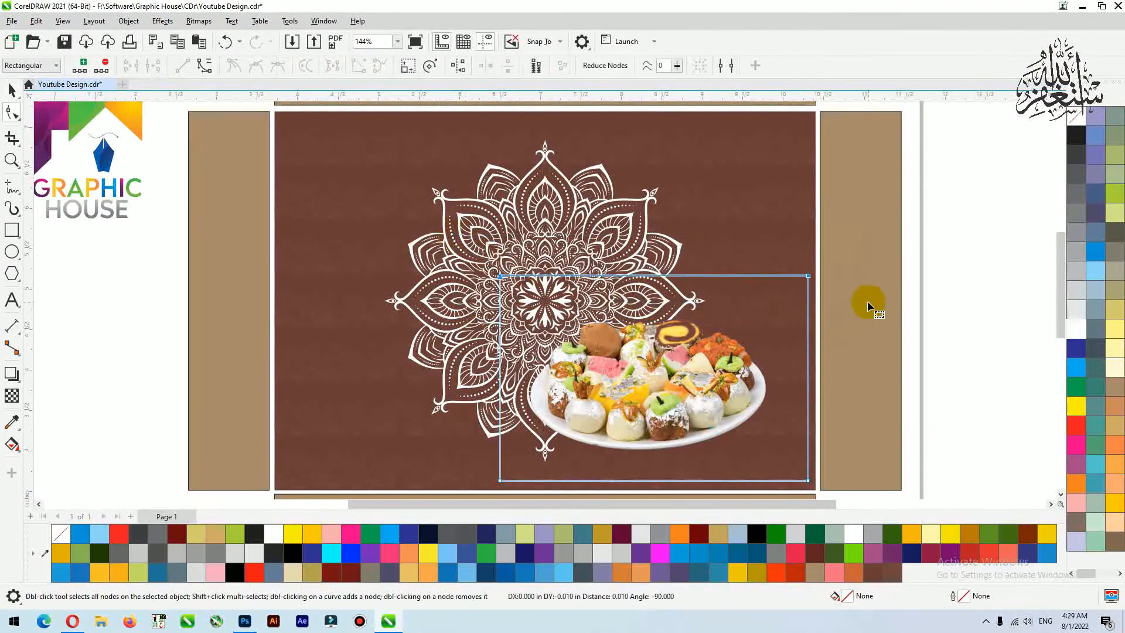
Crop the plate image's right margin by nudging its right-hand corner nodes inward
left_click_drag(846, 255, 781, 483)
key("Left")
key("Left")
key("Left")
key("Left")
key("Left")
key("Left")
key("Left")
key("Left")
key("Left")
key("Left")
key("Left")
key("Left")
key("Left")
key("Left")
key("Left")
key("Left")
key("Left")
key("Left")
key("Left")
key("Left")
Crop the margin below the plate by nudging the image's lower corner nodes up
left_click_drag(407, 392, 874, 445)
key("Up")
key("Up")
key("Up")
key("Up")
key("Up")
key("Up")
key("Up")
key("Up")
key("Up")
key("Up")
key("Up")
key("Up")
key("Up")
key("Up")
key("Up")
key("Up")
key("Up")
key("Up")
key("Up")
key("Up")
Crop the plate image's left margin by nudging its left-hand corner nodes inward
left_click_drag(550, 247, 380, 484)
key("Right")
key("Right")
key("Right")
key("Right")
key("Right")
key("Right")
key("Right")
key("Right")
key("Right")
key("Right")
key("Right")
key("Right")
key("Right")
key("Right")
Trim the space above the sweets further by lowering the image's upper nodes again, and return to the Pick tool
left_click_drag(373, 227, 929, 321)
key("Down")
key("Down")
key("Down")
key("Down")
key("Down")
key("Down")
key("Down")
key("Down")
key("Down")
key("Down")
key("Down")
key("Down")
key("space")
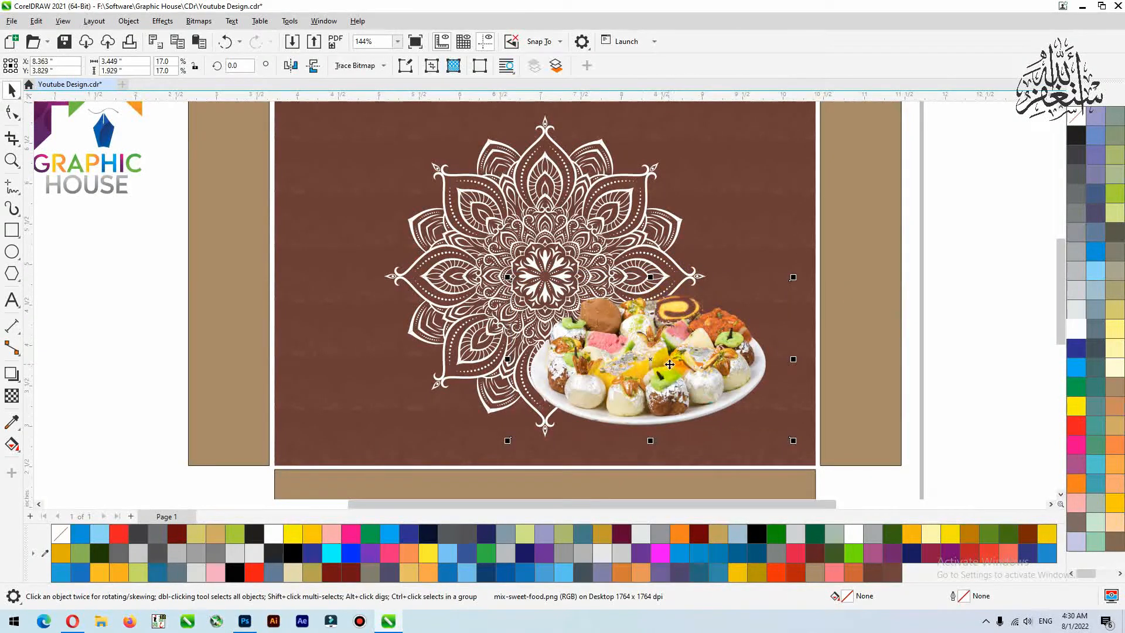
Add a drop shadow to the plate image, cast from its lower edge toward its middle, with opacity 37
left_click(20, 387)
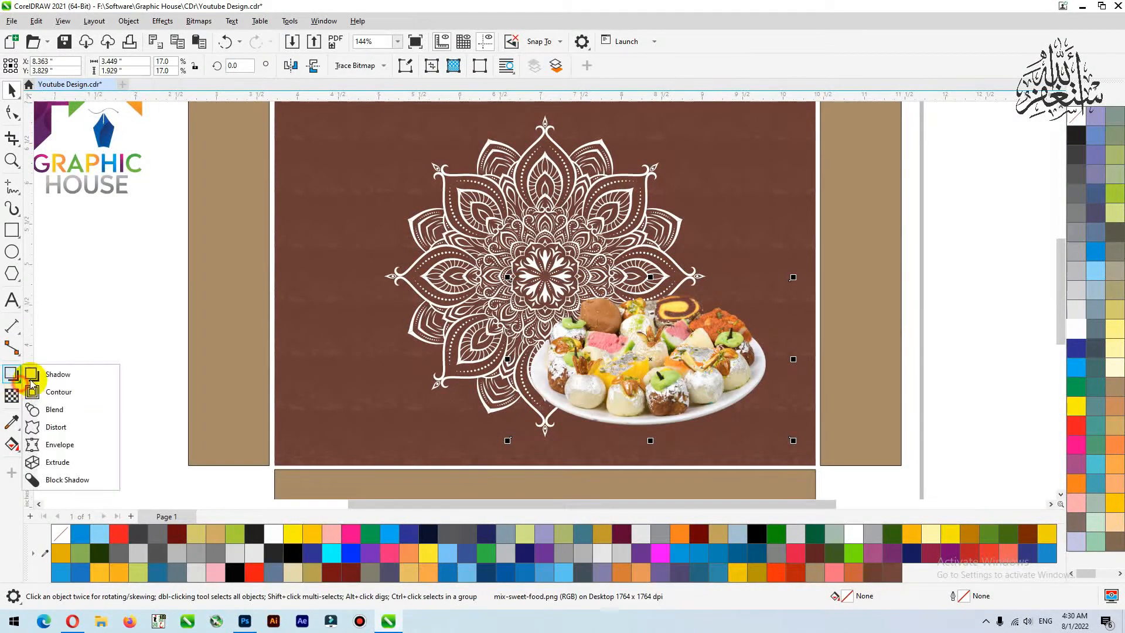
left_click(41, 373)
left_click_drag(650, 438, 658, 339)
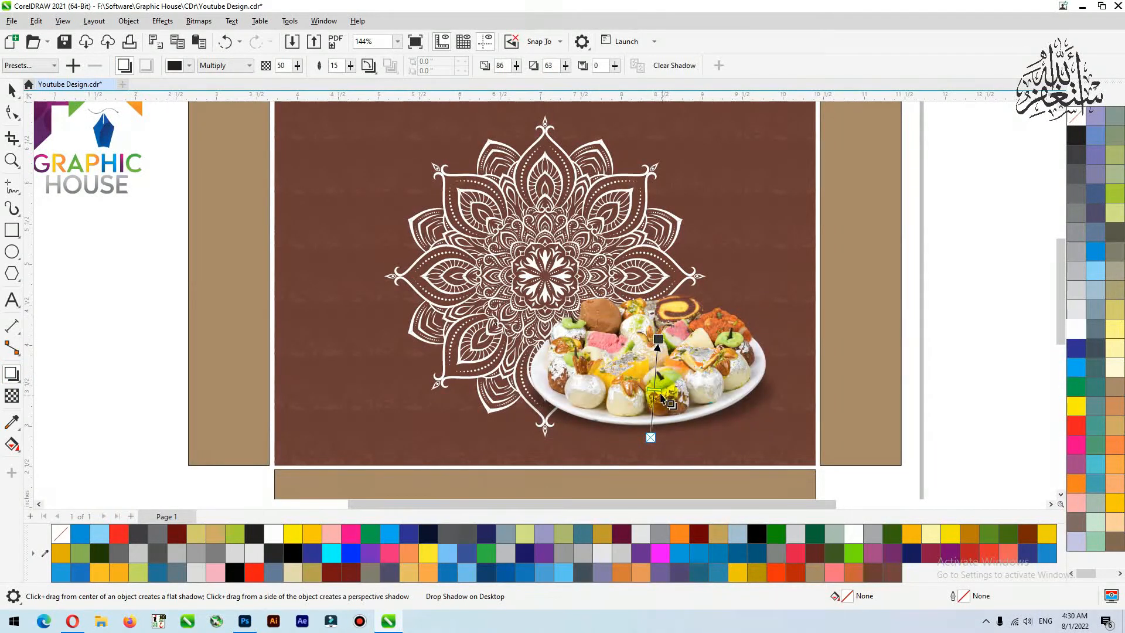
key("space")
scroll(615, 411, "down", 1)
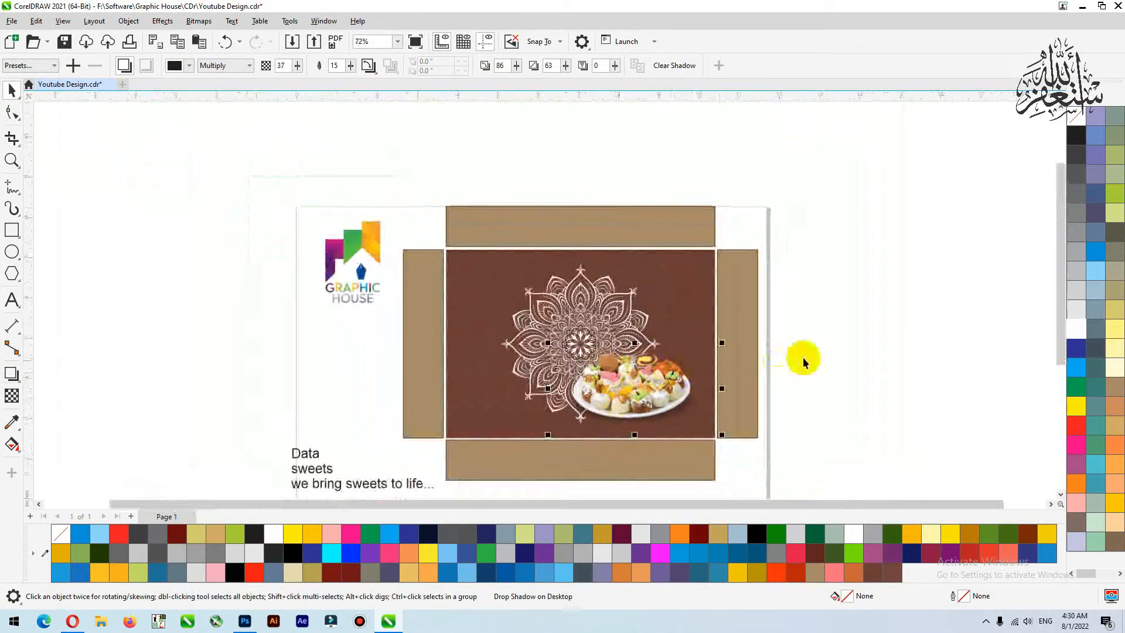
left_click(844, 291)
left_click(709, 296)
left_click(732, 298)
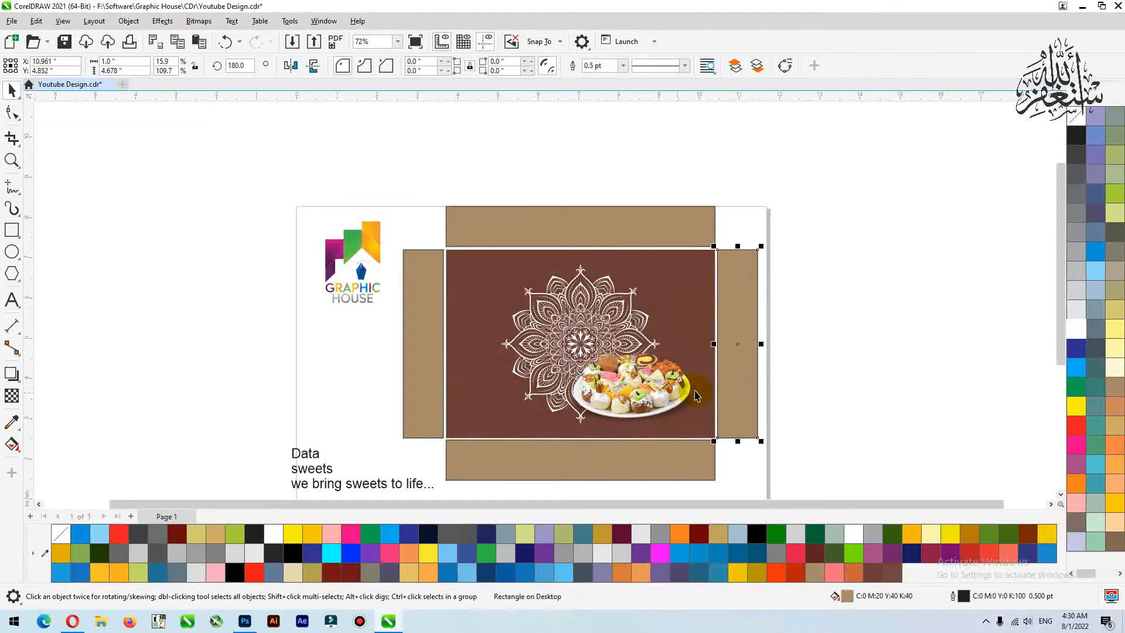
left_click_drag(661, 388, 664, 306)
key("ctrl+z")
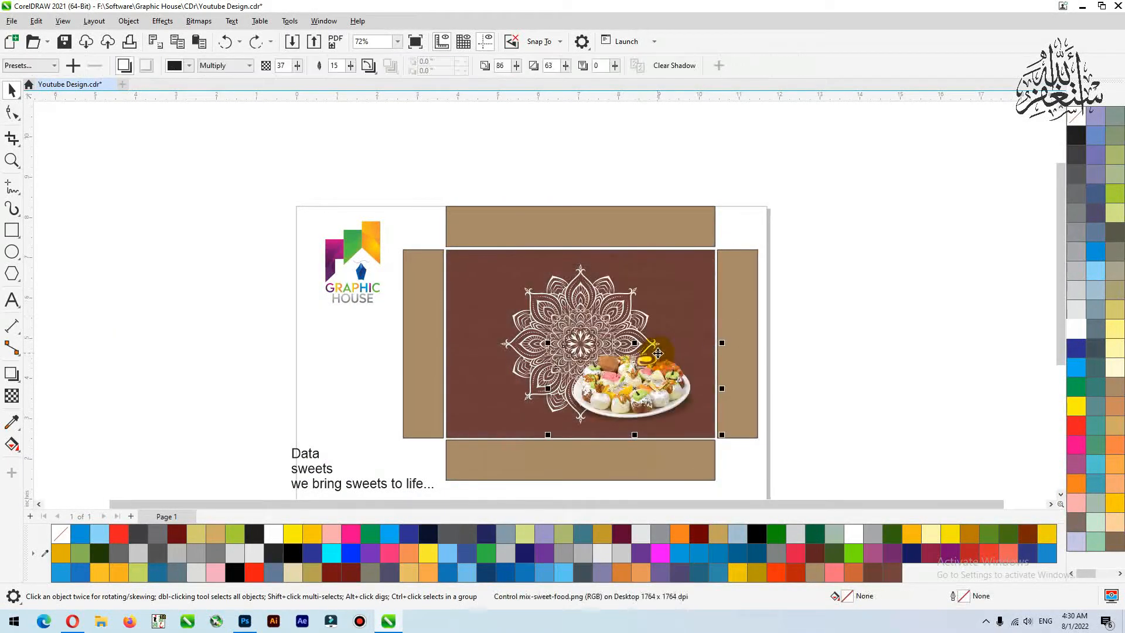
Fill the white mandala with the brown R115 G69 B61
left_click(579, 311)
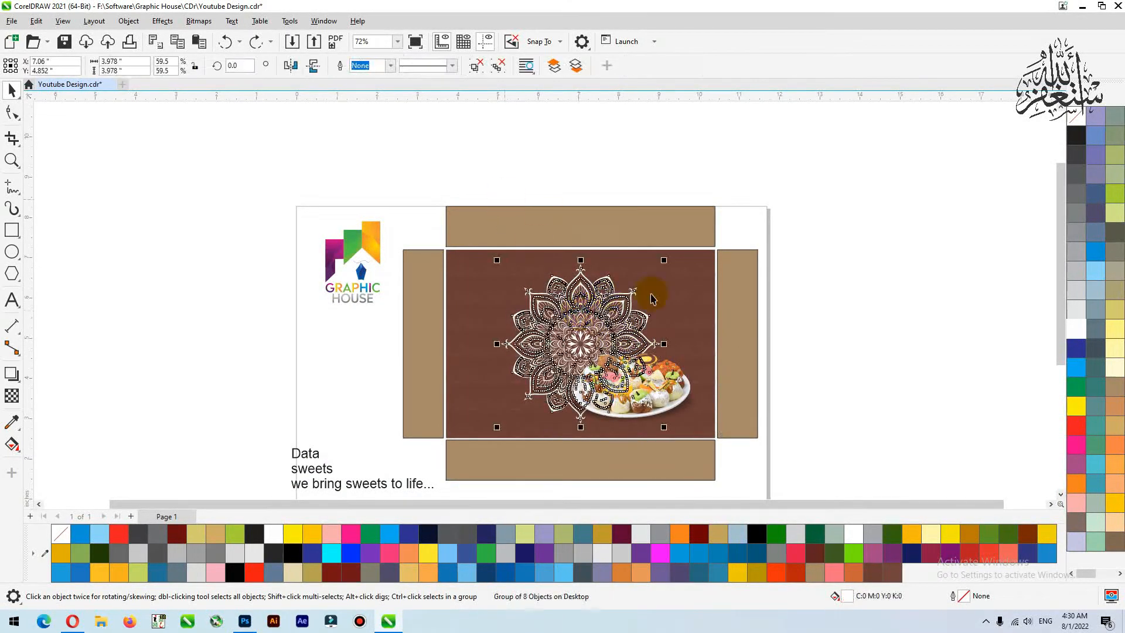
key("F2")
left_click_drag(816, 219, 422, 510)
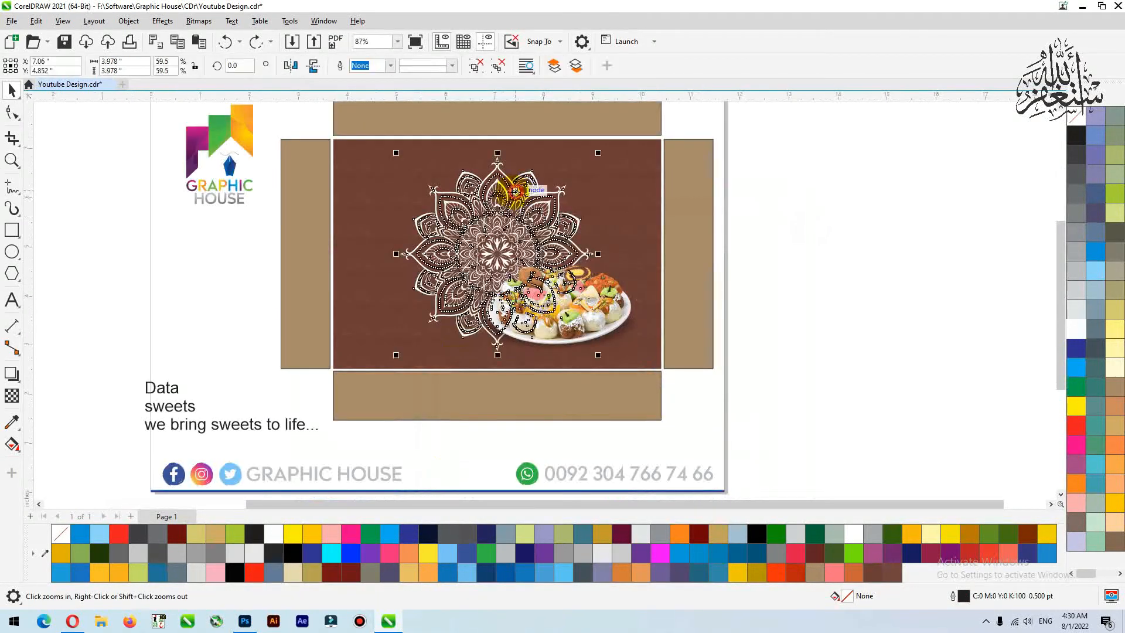
left_click(890, 572)
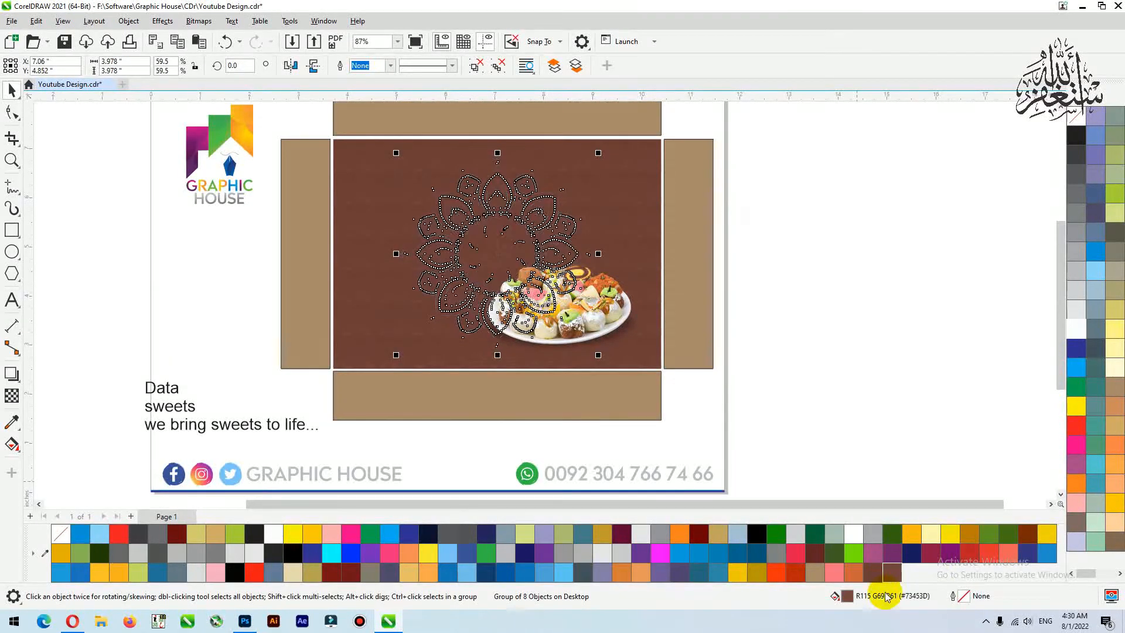
Edit the mandala's uniform fill to the slightly lighter brown #855148
key("F2")
left_click(477, 241)
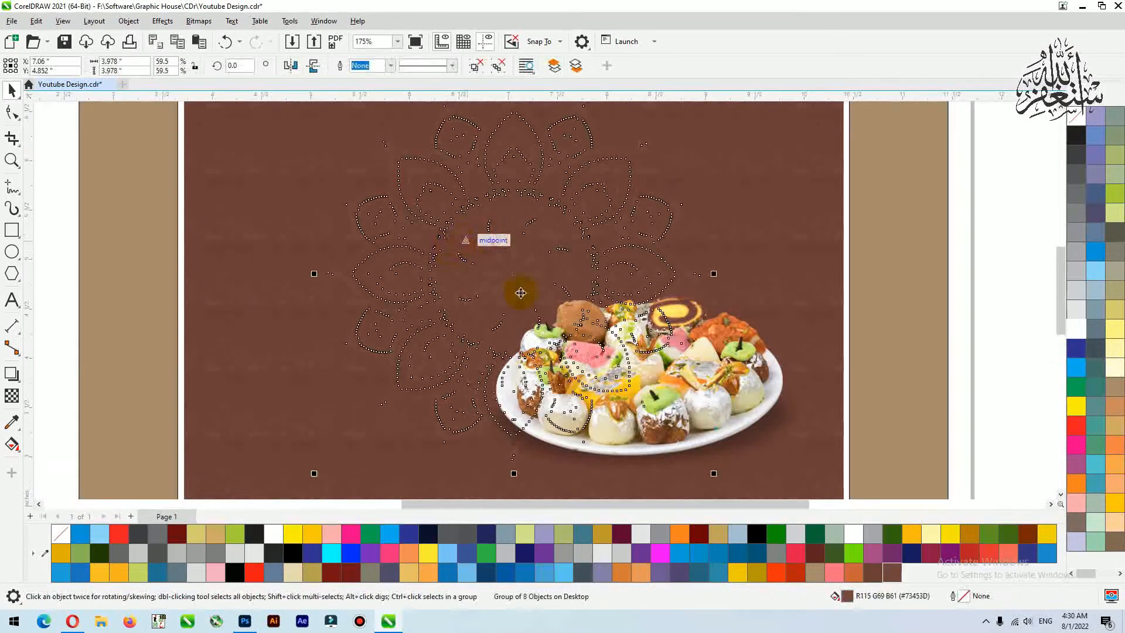
double_click(848, 596)
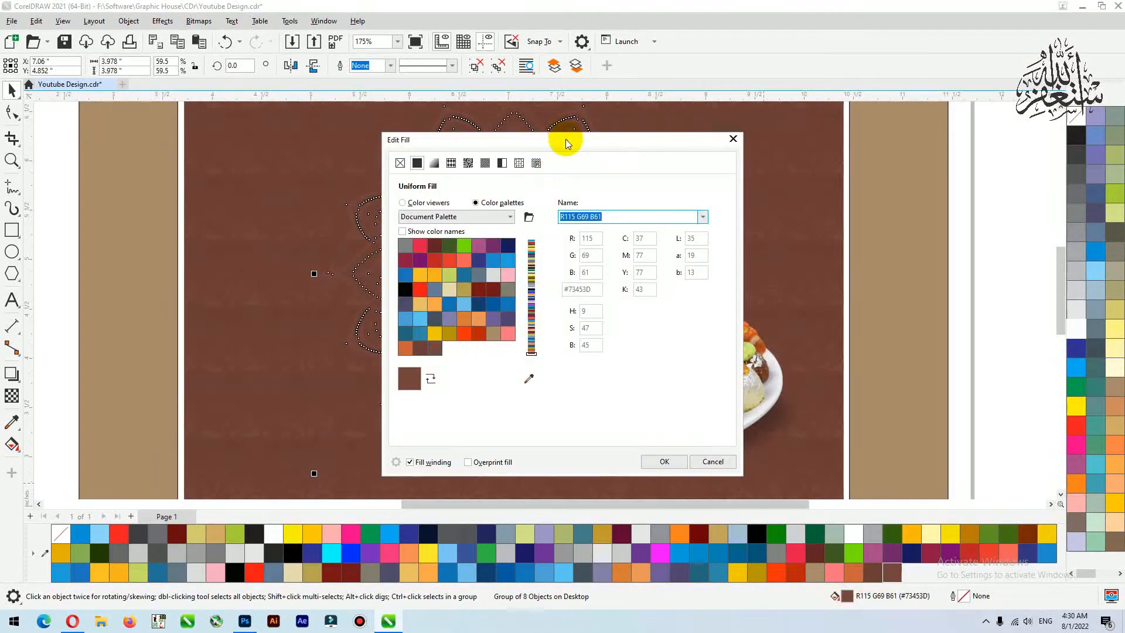
left_click_drag(565, 139, 787, 63)
left_click(644, 127)
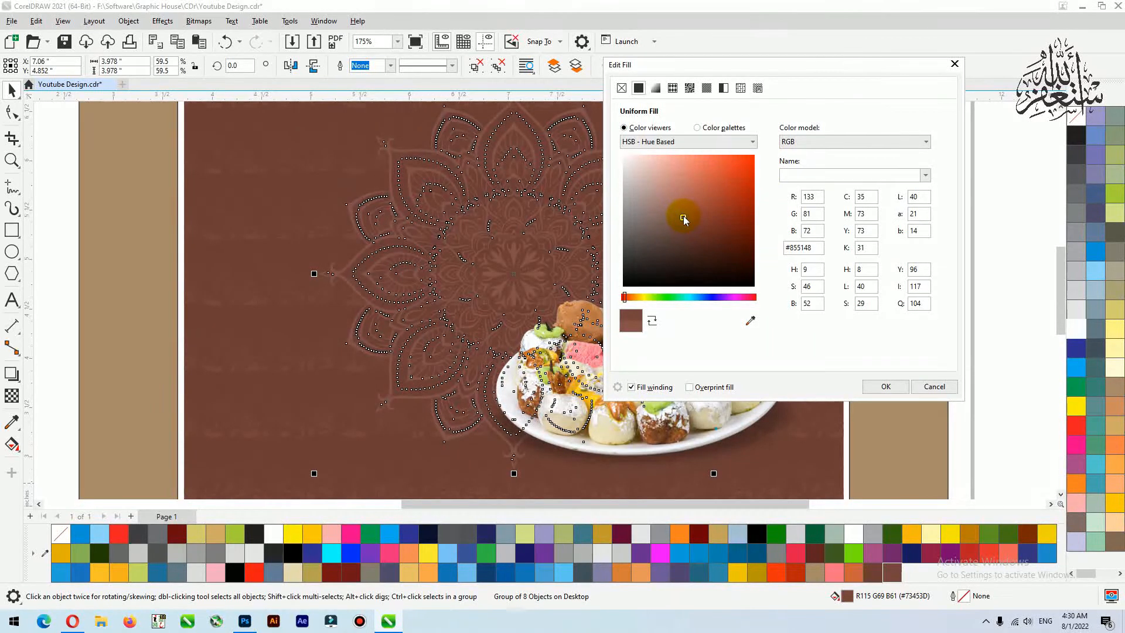
left_click(884, 386)
Place a smaller copy of the mandala in the central panel's lower-right corner
scroll(992, 309, "down", 3)
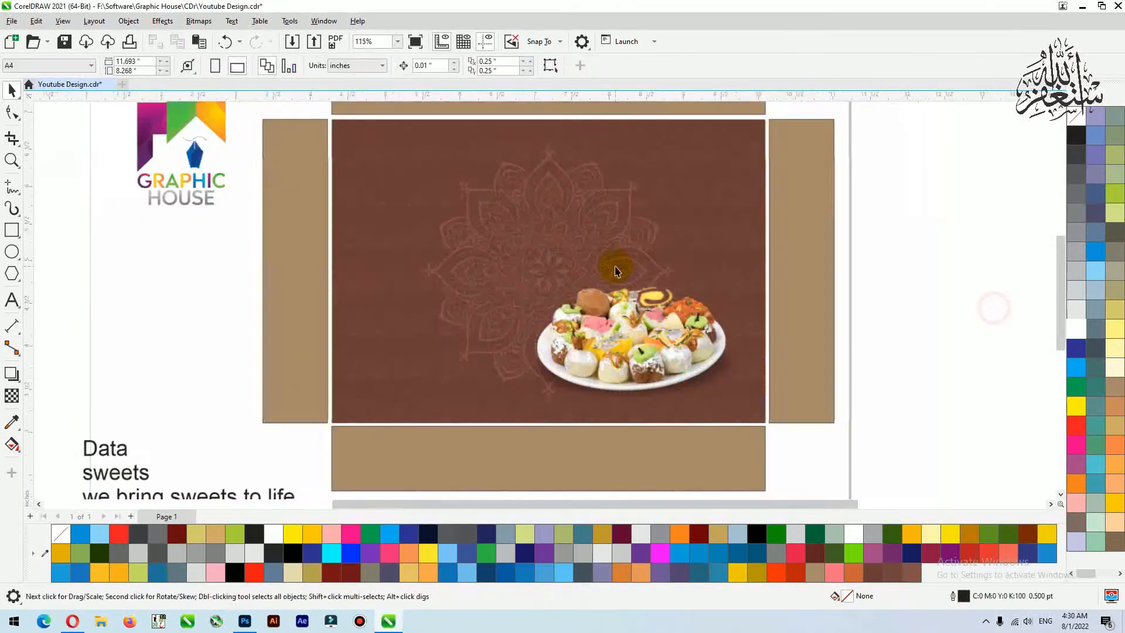
left_click_drag(514, 245, 723, 364)
left_click(642, 362)
left_click_drag(642, 361, 627, 316)
key("ctrl+z")
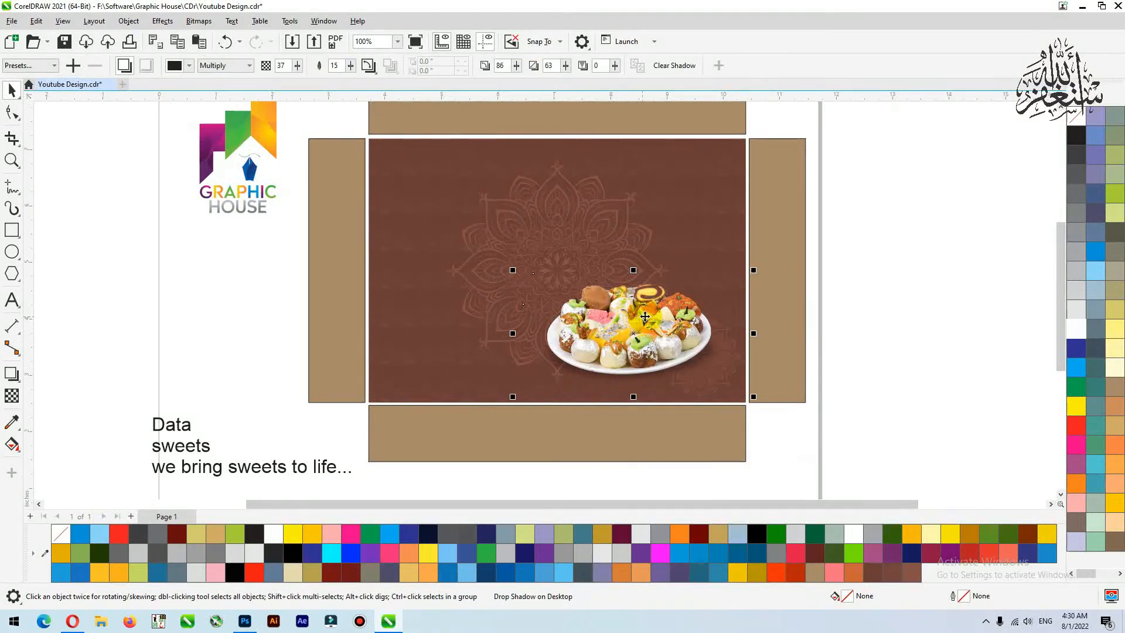
Set the three-line text block's font to Bon Foyage DEMO and save the document
left_click(566, 223)
left_click(149, 411)
left_click(177, 424)
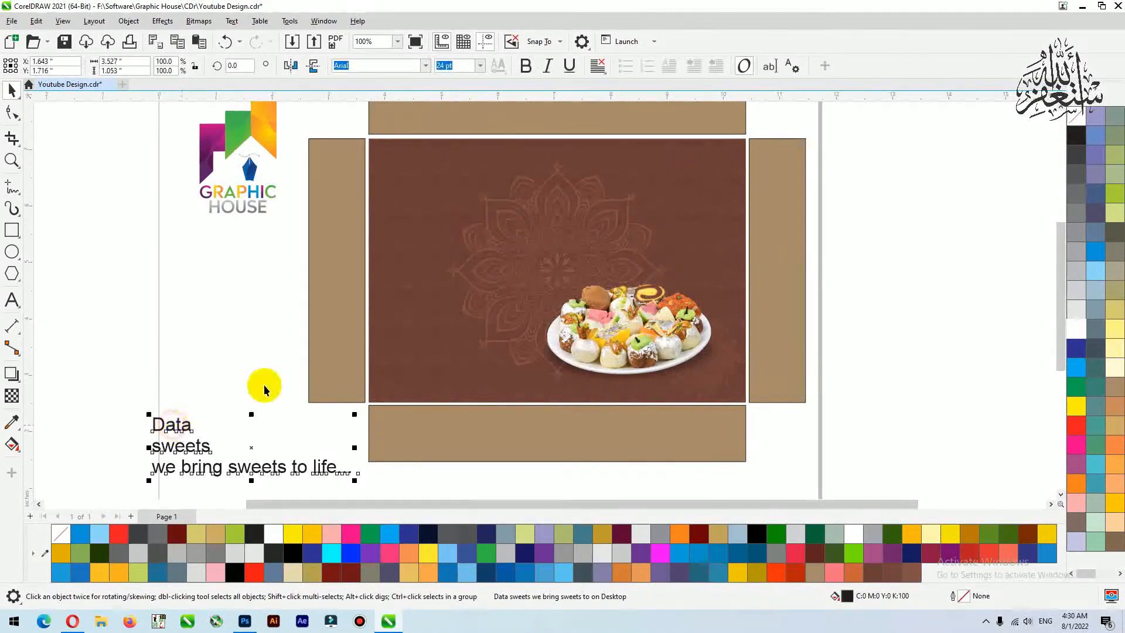
left_click(426, 65)
scroll(404, 181, "up", 2)
left_click(410, 115)
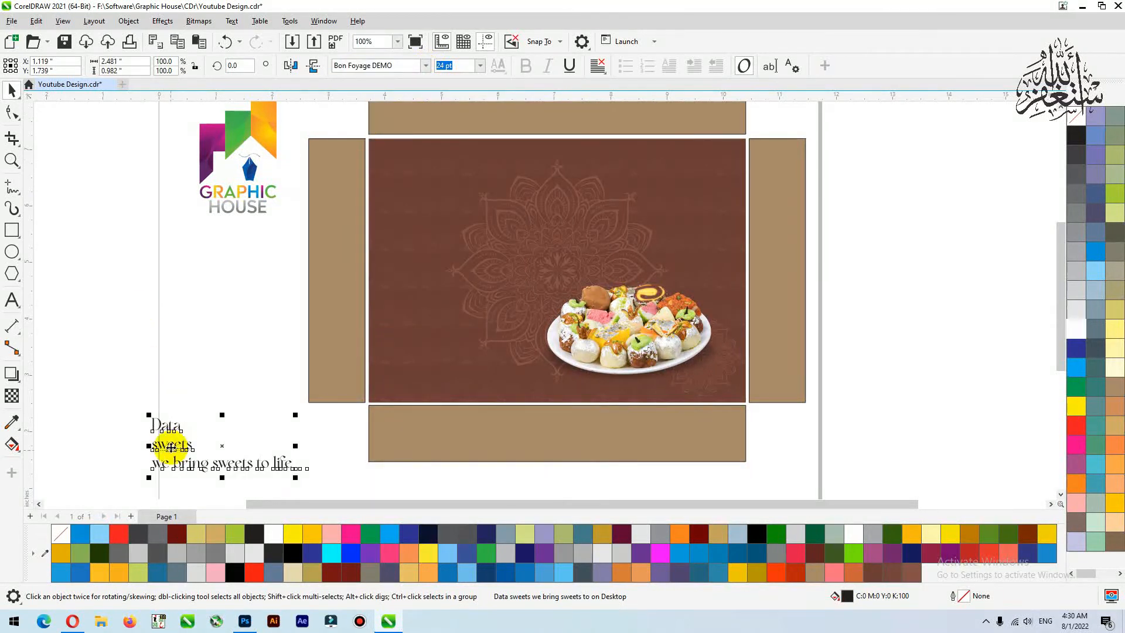
key("ctrl+s")
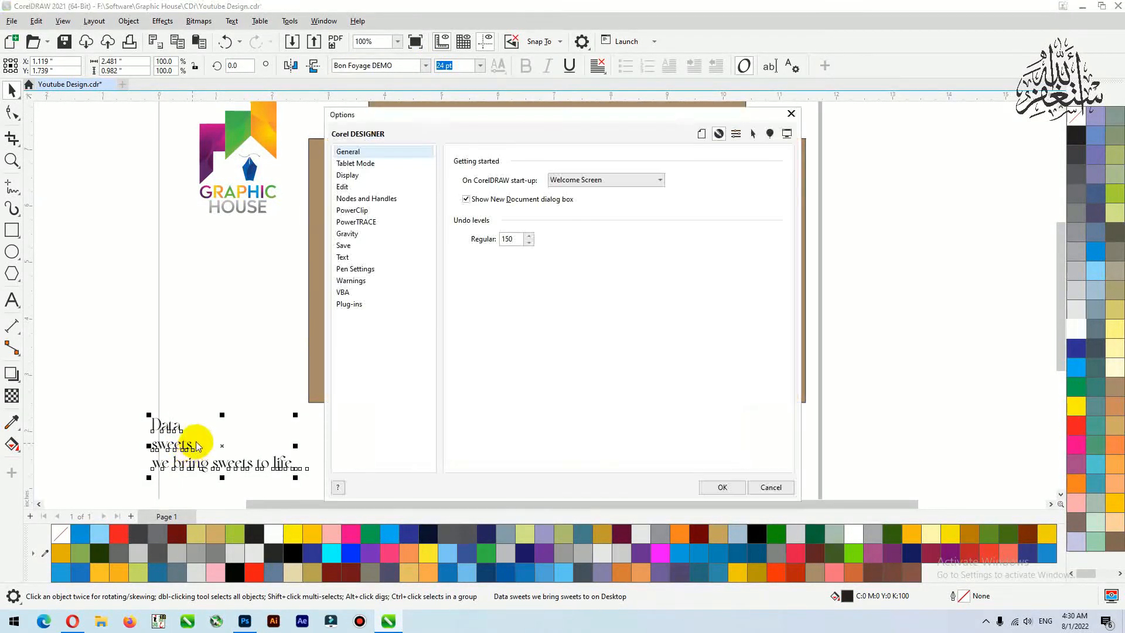
Split the text block into separate lines and place "Data" over "sweets", centered with each other, on the mandala
left_click(192, 444)
left_click_drag(215, 394, 581, 270)
key("c")
key("z")
left_click(571, 287)
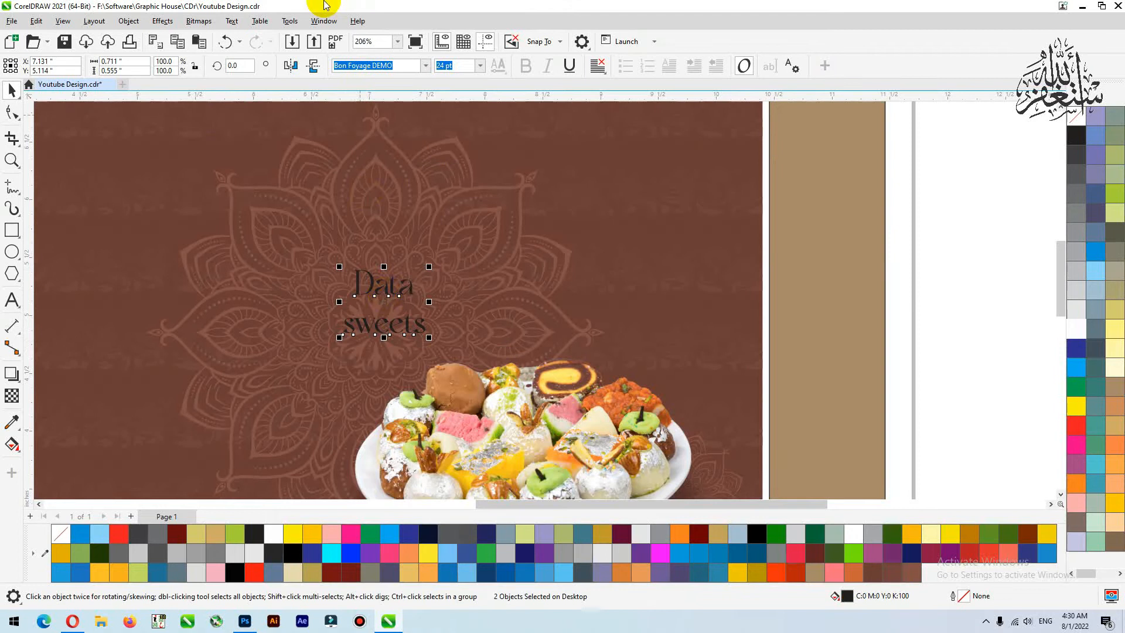
Change the case of the "Data" and "sweets" lines to UPPERCASE
left_click(231, 21)
left_click(318, 346)
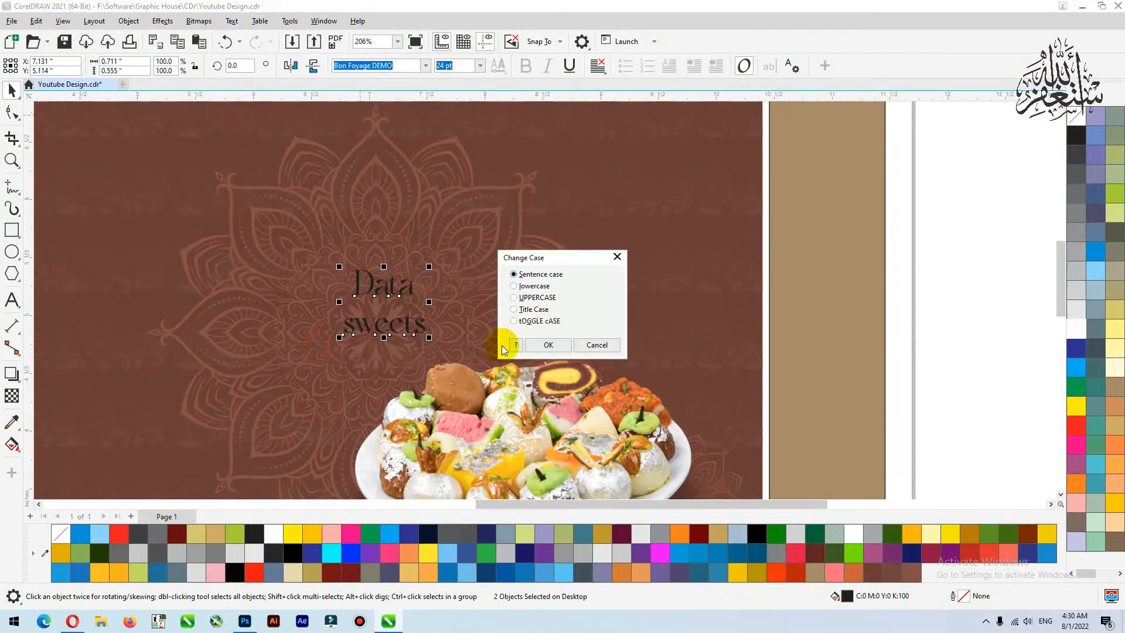
left_click(530, 297)
left_click(546, 345)
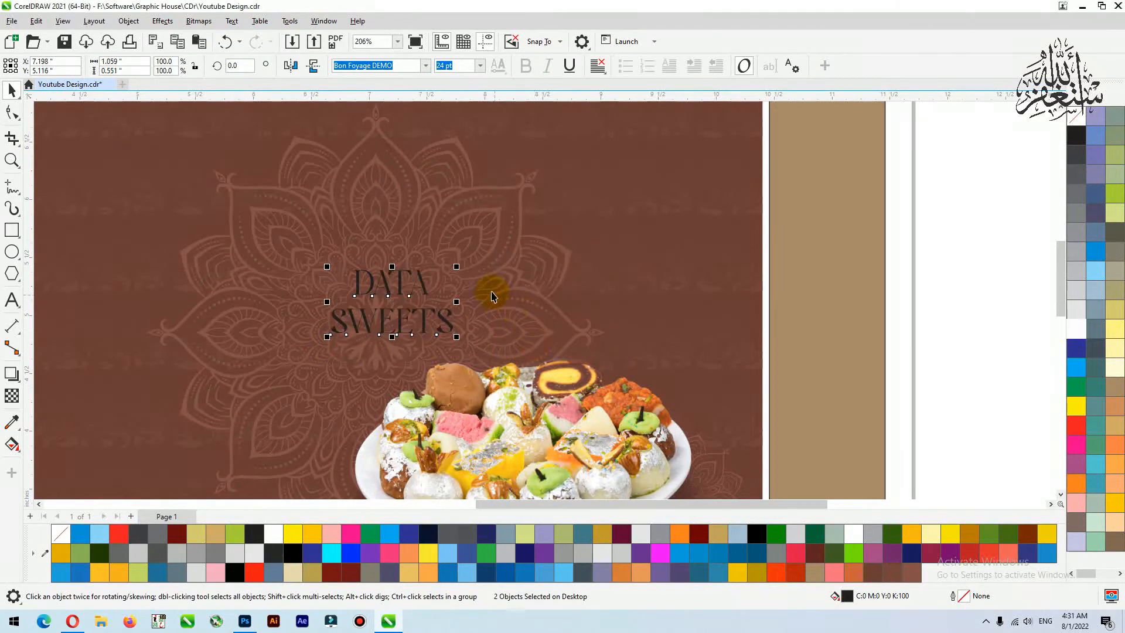
Make the DATA SWEETS title white and enlarge it to about 36 pt
left_click(1085, 326)
left_click_drag(456, 268, 481, 250)
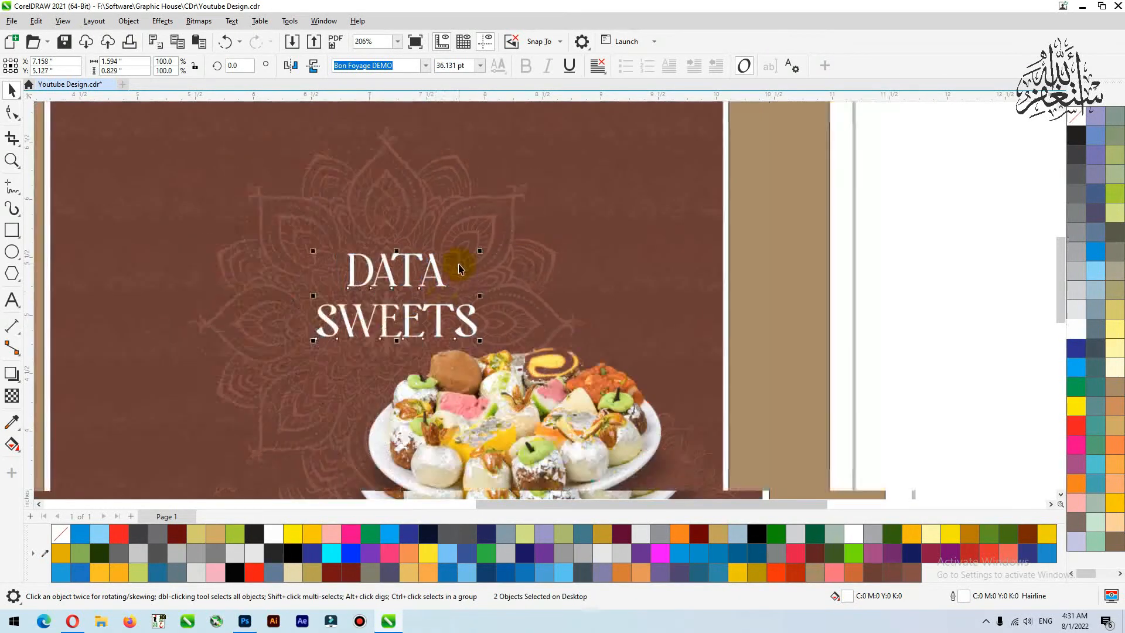
scroll(458, 268, "down", 2)
Move the tagline "we bring sweets to life" to the central panel's lower left and make it white
left_click(777, 263)
scroll(434, 281, "down", 1)
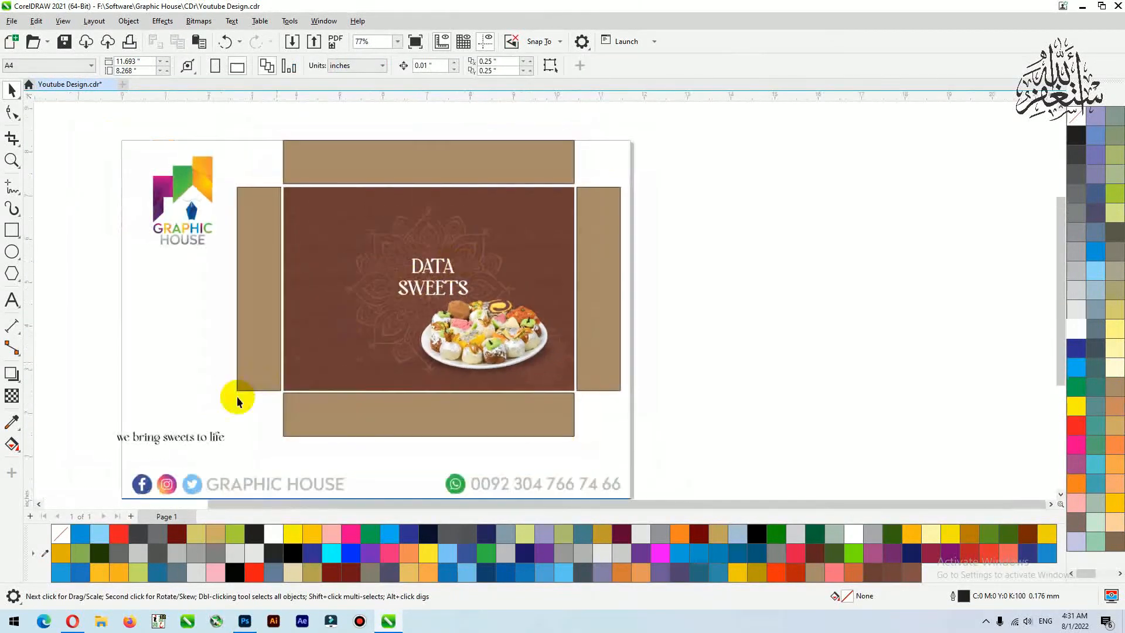
left_click_drag(191, 440, 420, 375)
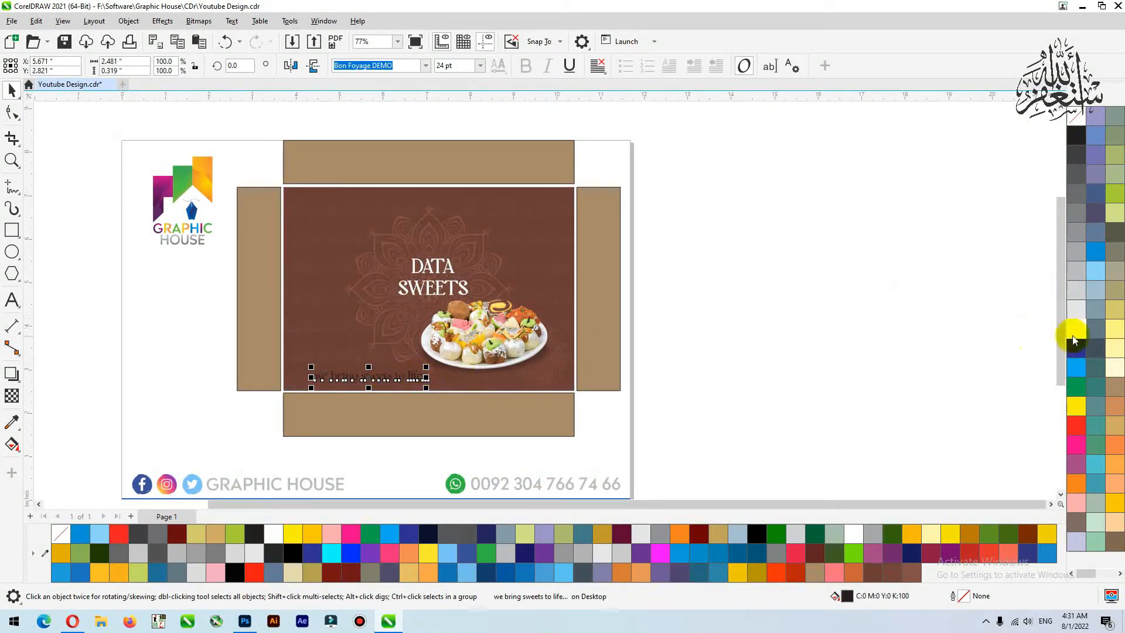
Draw a rectangle about 3.65 by 1.05 inches from the central panel's left edge across the title and fill it light yellow
left_click(553, 211)
key("shift+F2")
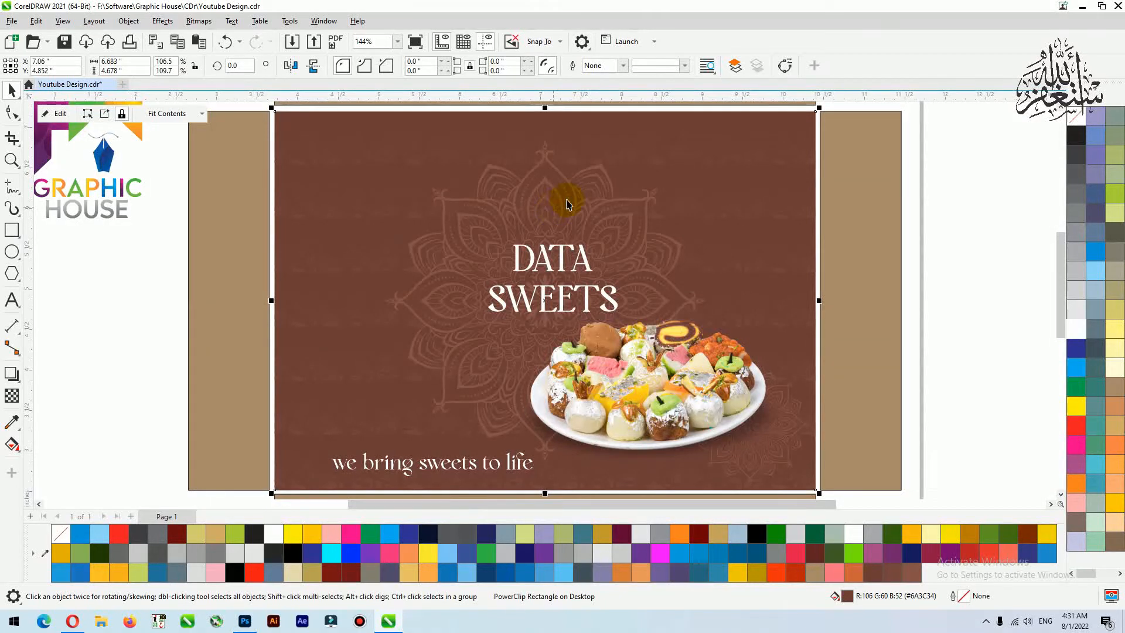
left_click(13, 229)
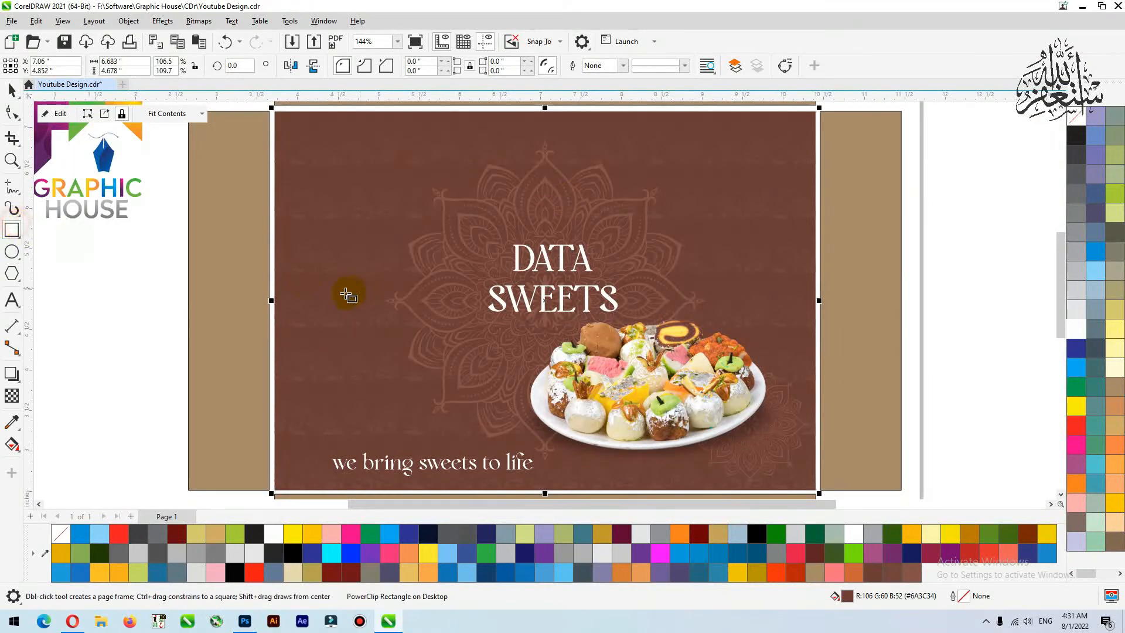
left_click_drag(275, 260, 572, 348)
key("space")
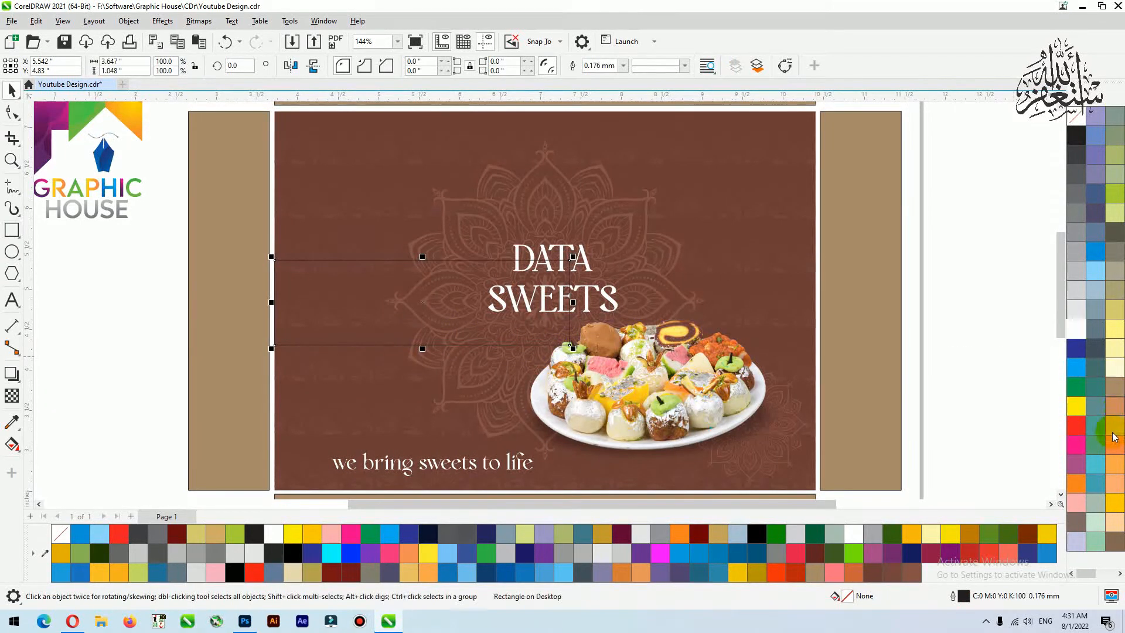
left_click(1118, 341)
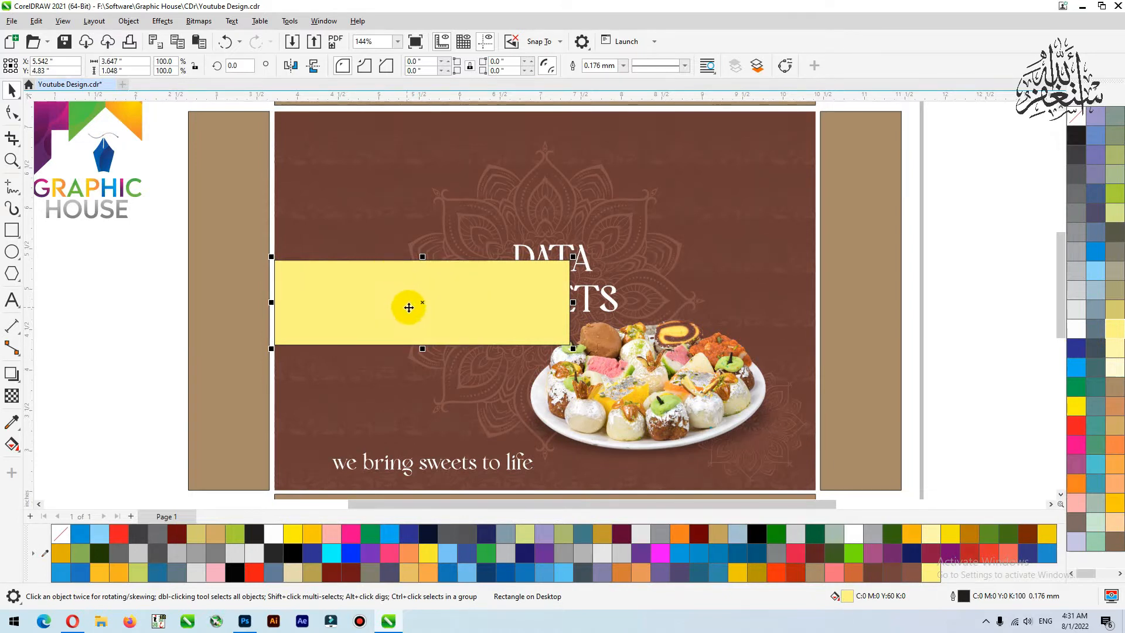
Give the rectangle a vertical fountain fill running from light yellow at its base to pale cream at its upper edge
key("g")
left_click_drag(450, 342, 461, 258)
left_click_drag(910, 577, 449, 227)
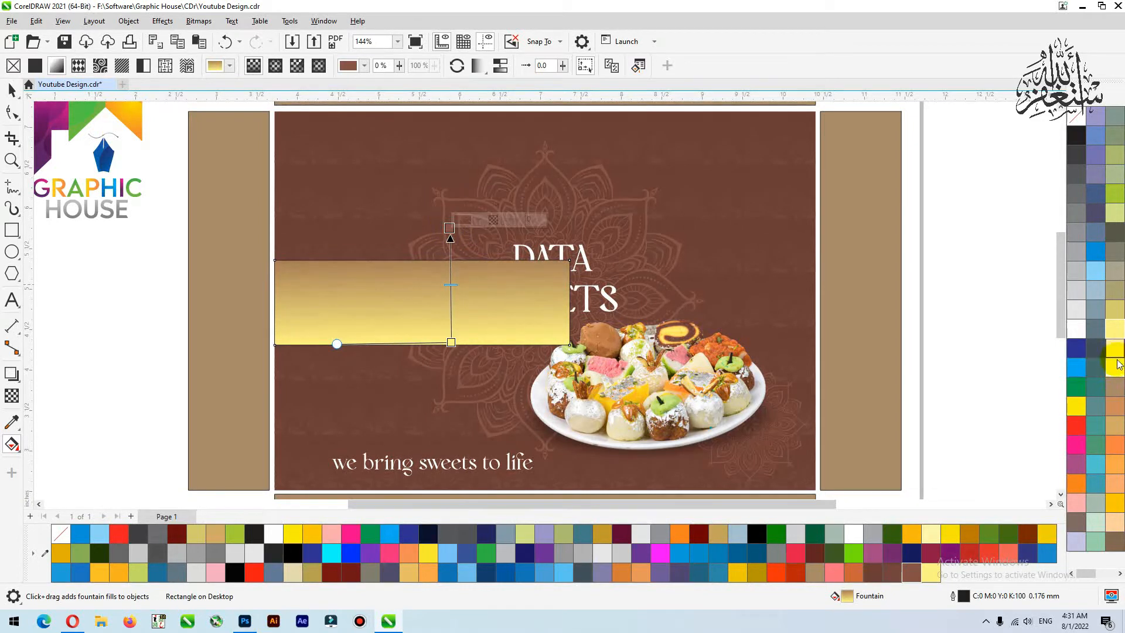
left_click_drag(1119, 364, 449, 228)
left_click_drag(457, 349, 455, 322)
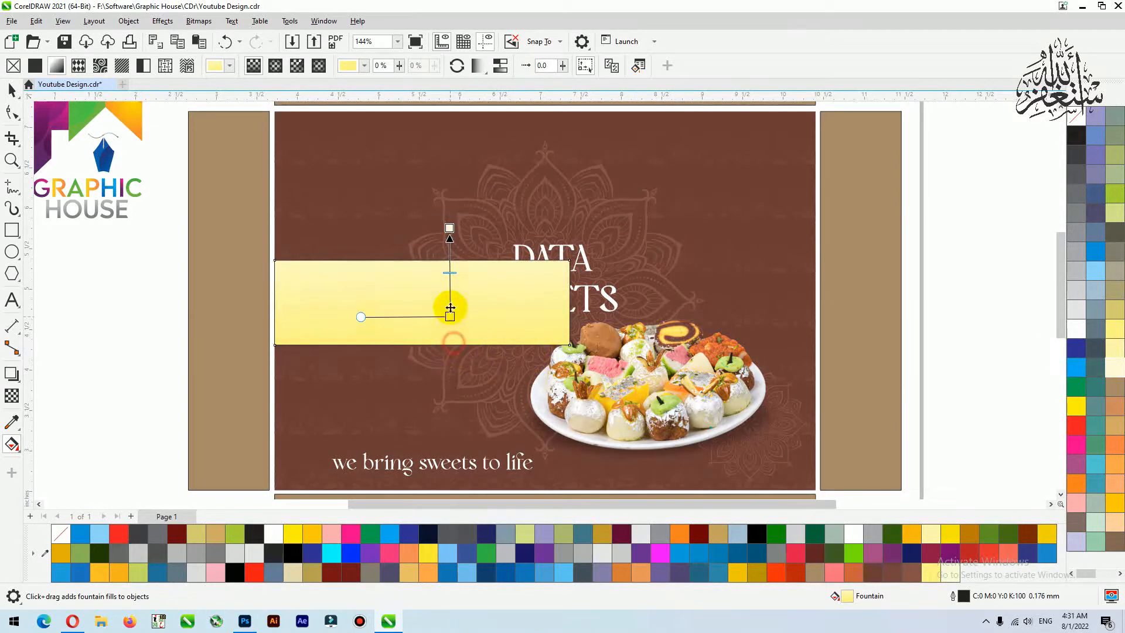
left_click_drag(1118, 332, 580, 292)
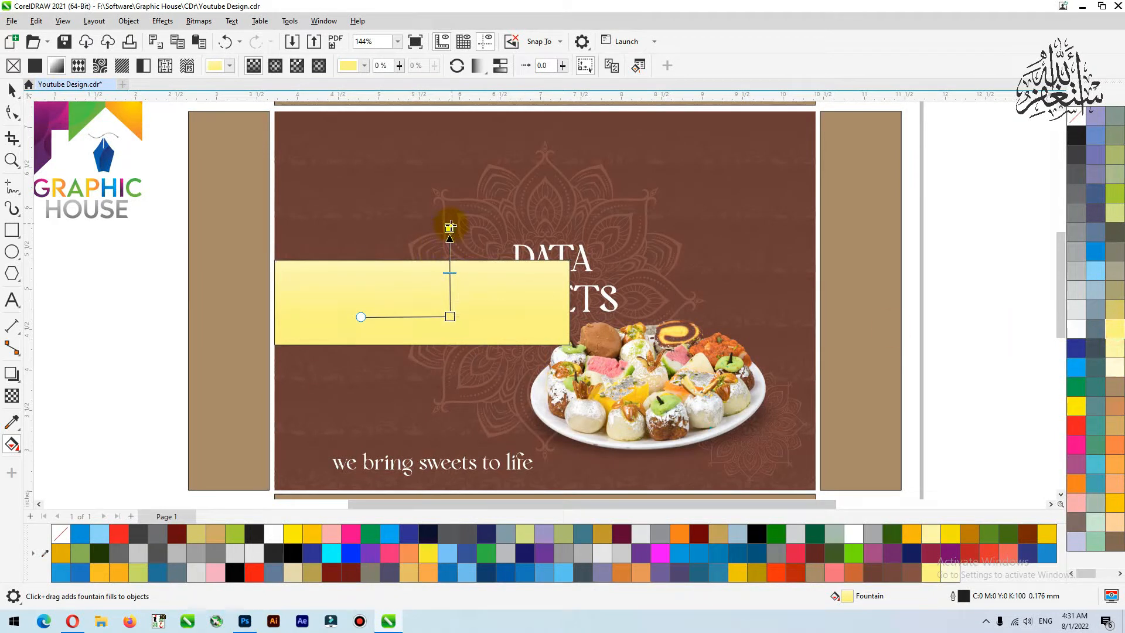
left_click_drag(451, 250, 450, 252)
left_click_drag(449, 318, 451, 338)
Widen the yellow rectangle to about 4.28 inches and place the DATA SWEETS title in front, on the rectangle's middle
key("space")
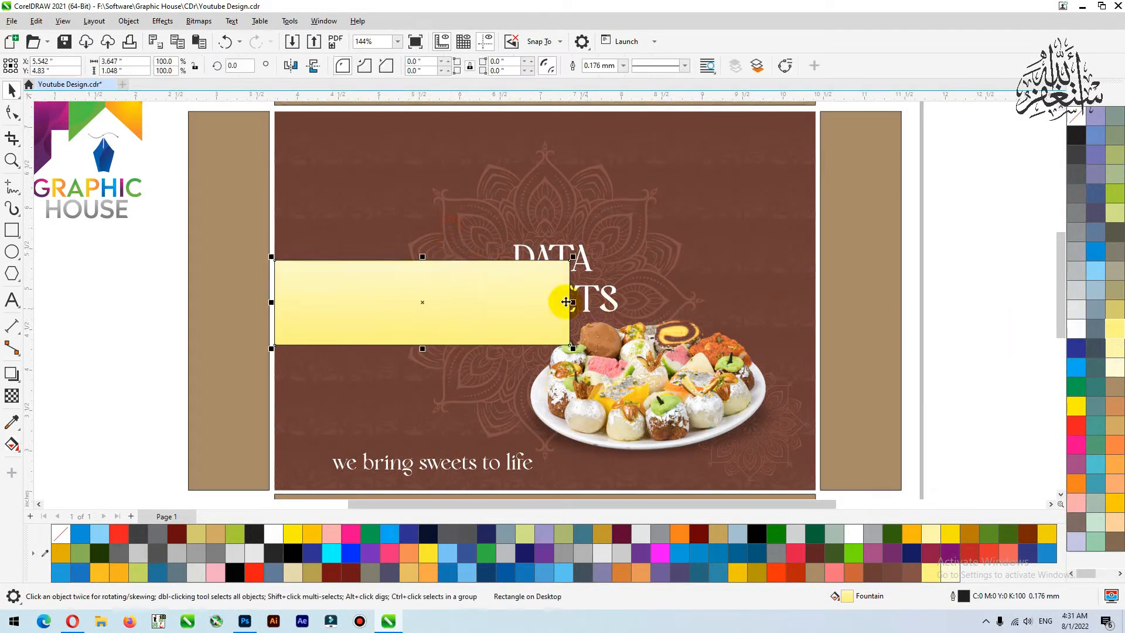
left_click_drag(573, 302, 624, 302)
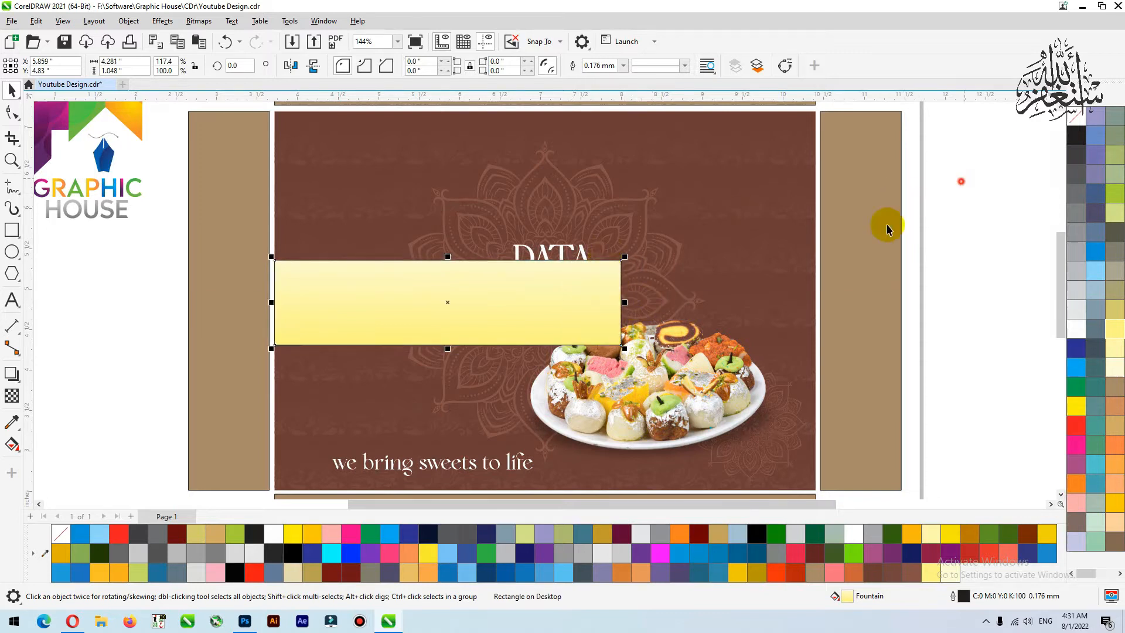
left_click_drag(883, 226, 401, 389)
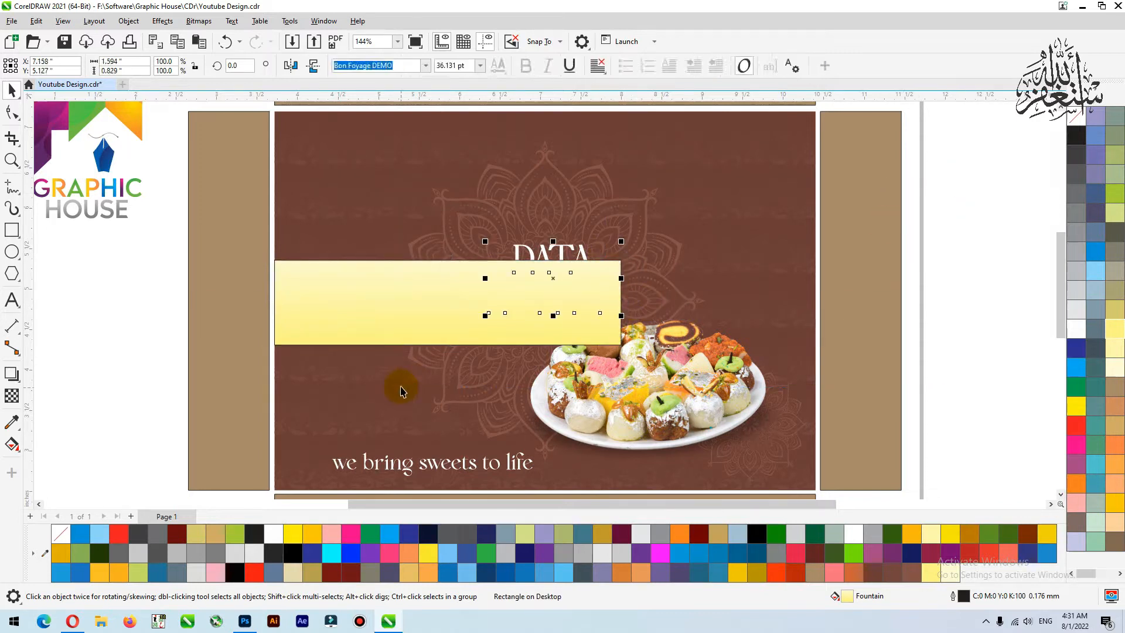
left_click_drag(560, 305, 438, 322)
key("ctrl+z")
left_click(561, 295)
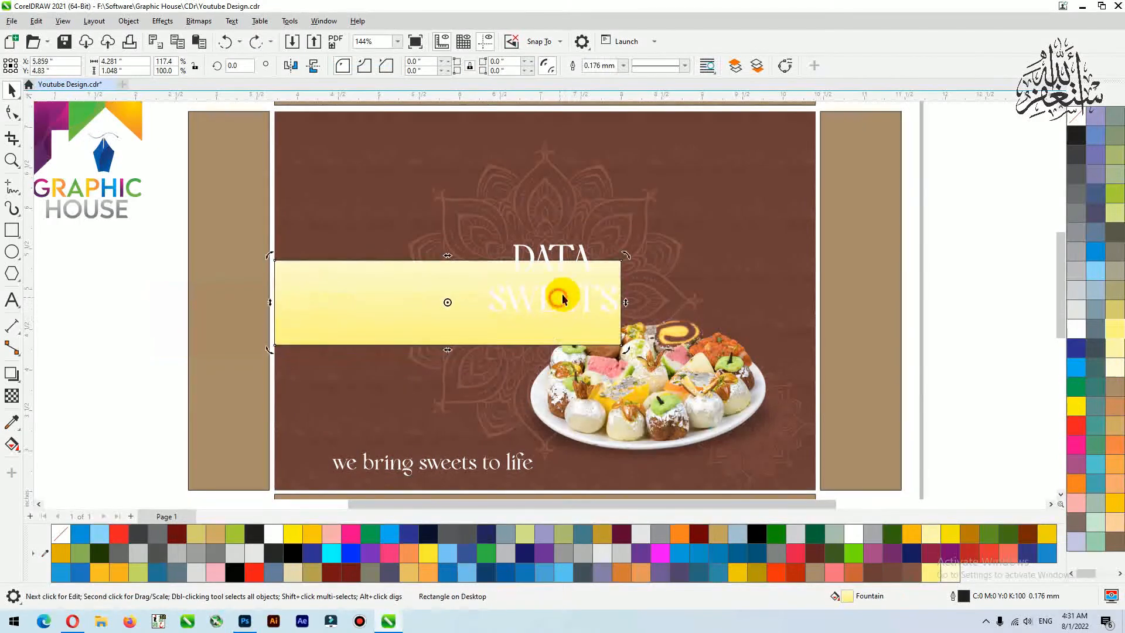
left_click(563, 290)
left_click_drag(554, 264, 405, 285)
Bring the sweets plate in front of the yellow band and move it slightly up
left_click(572, 435)
left_click(692, 412)
left_click_drag(723, 425, 731, 388)
key("ctrl+z")
left_click(798, 383)
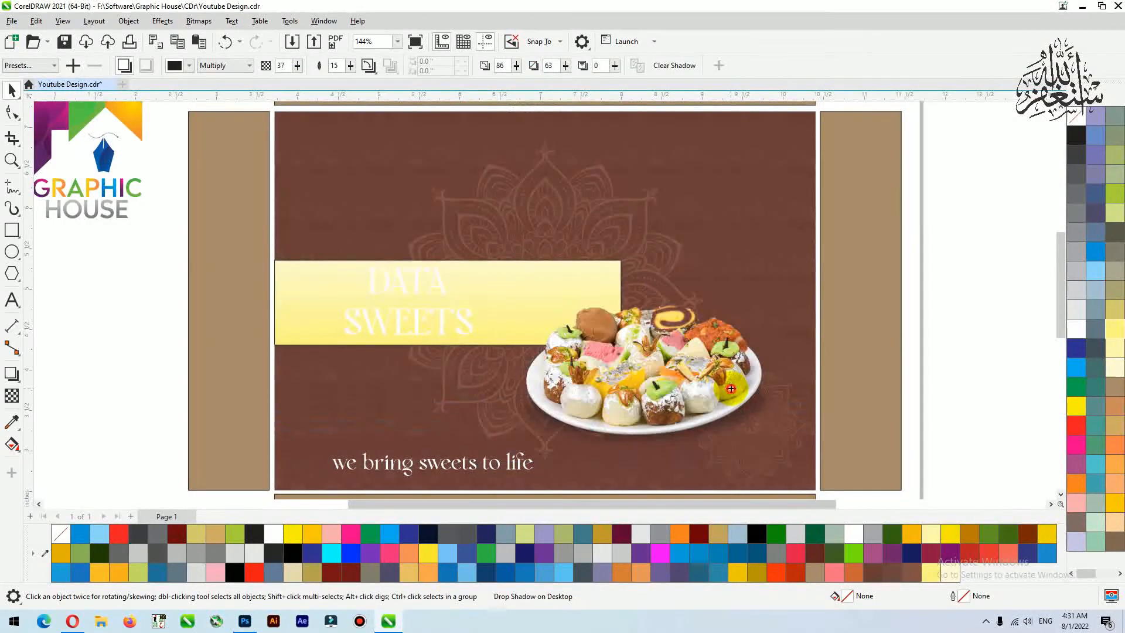
Round the yellow band's upper right corner to a radius of about 0.52 inch
left_click(502, 274)
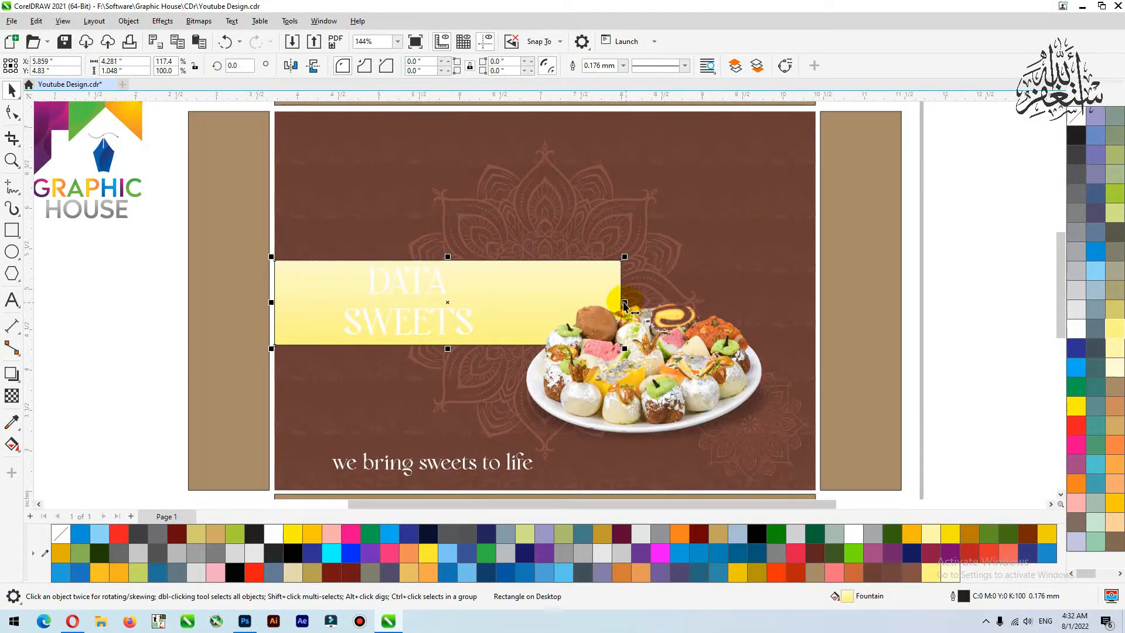
key("F10")
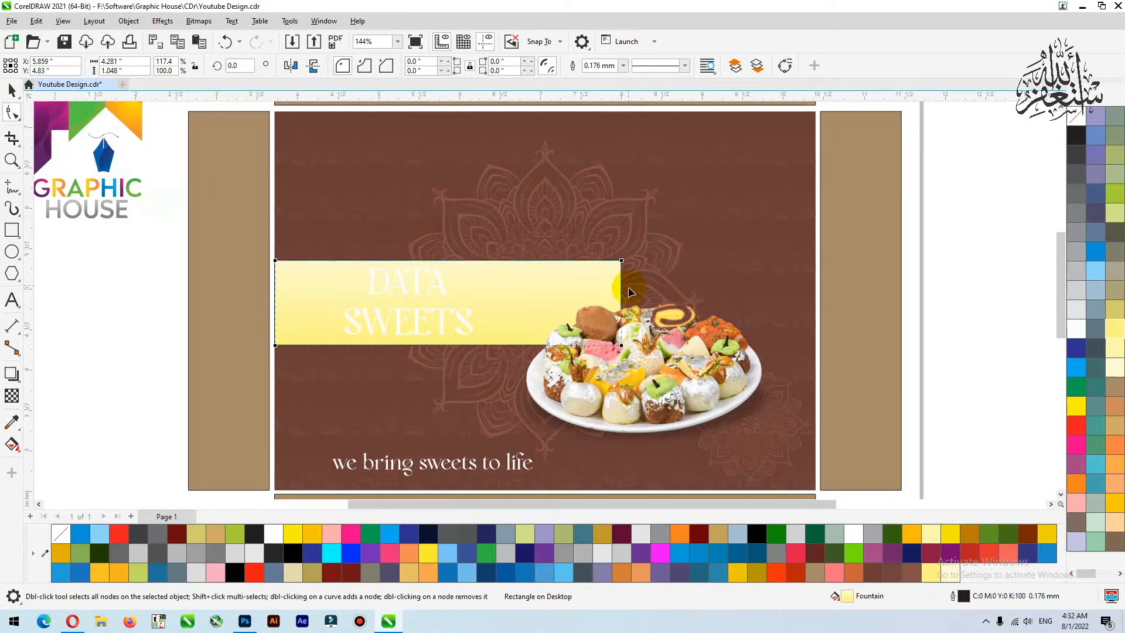
left_click_drag(625, 309, 644, 354)
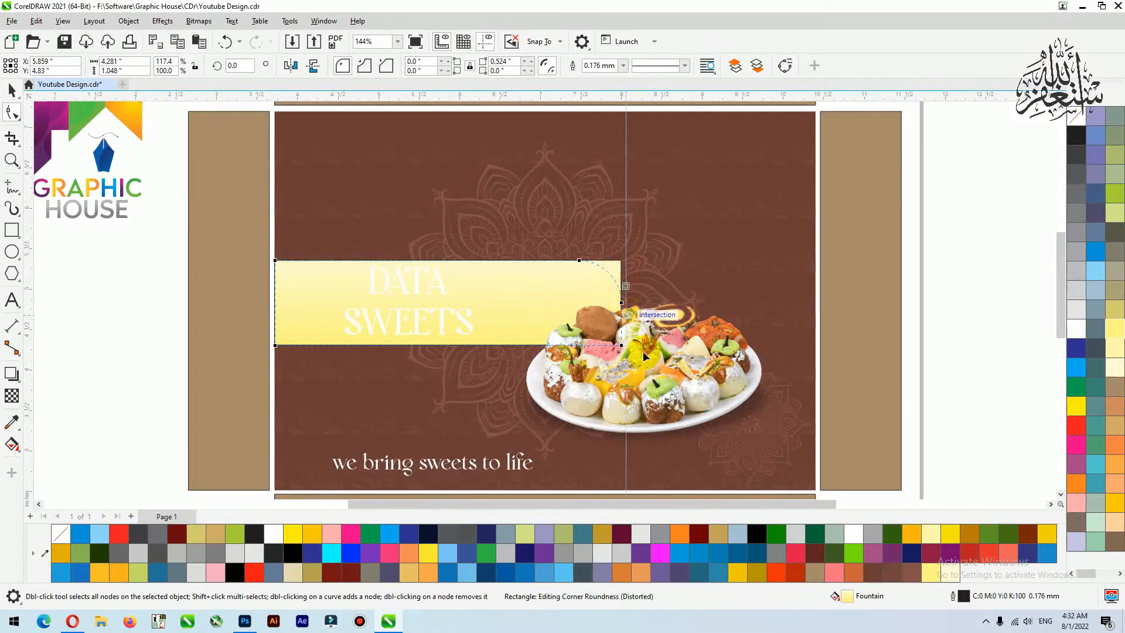
key("space")
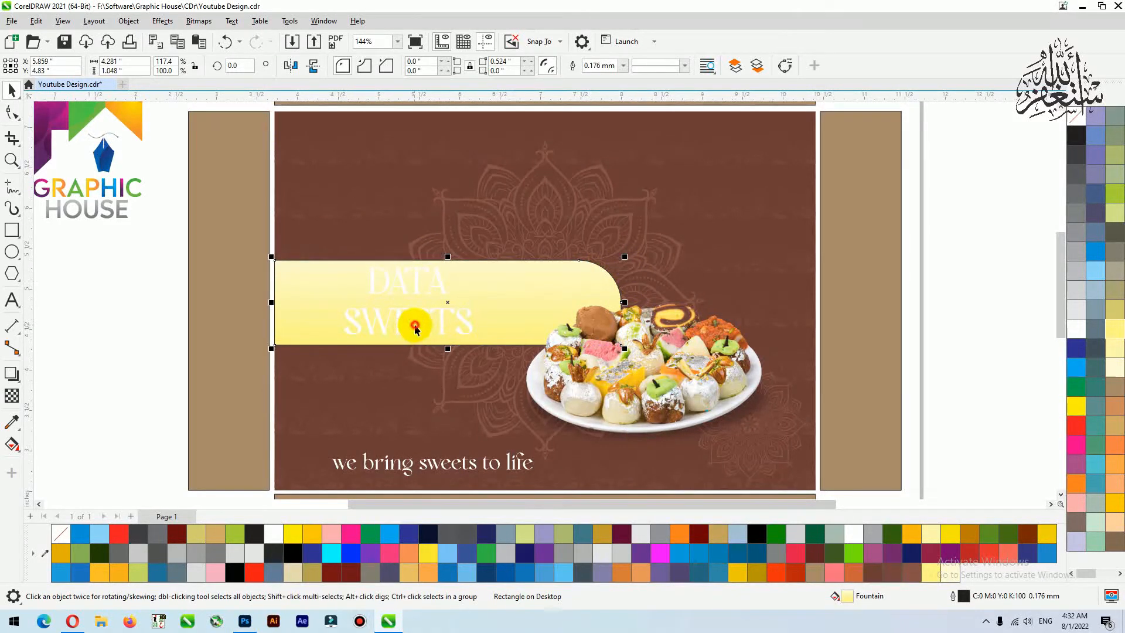
Select both words of the DATA SWEETS title and color them brown (#73453D)
left_click(414, 326)
left_click(417, 290)
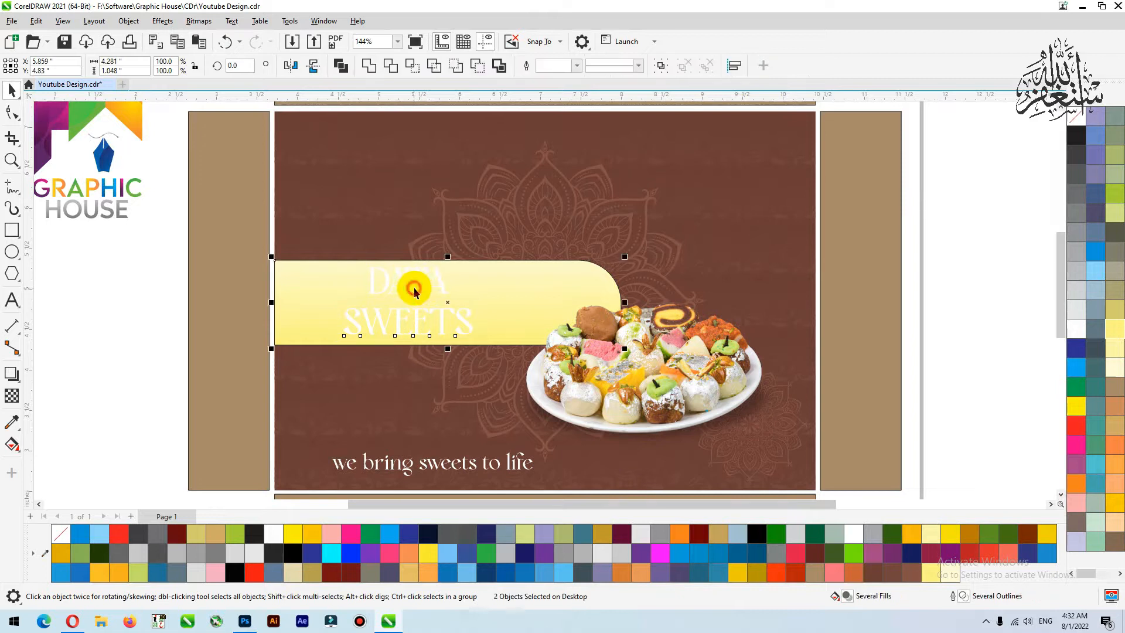
left_click_drag(147, 235, 500, 348)
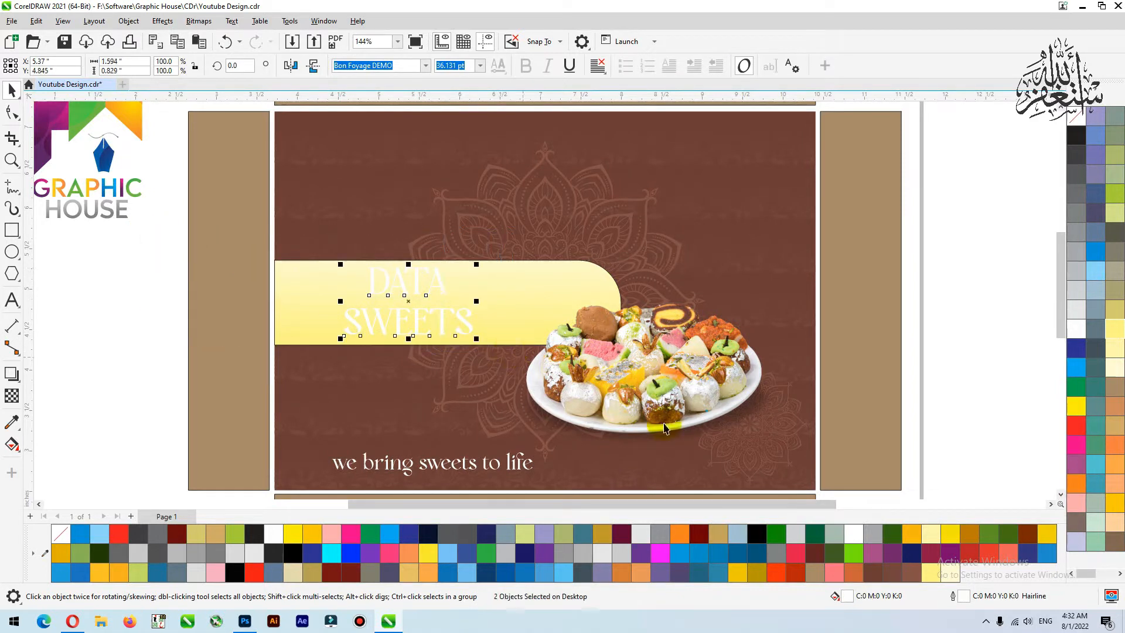
left_click(894, 575)
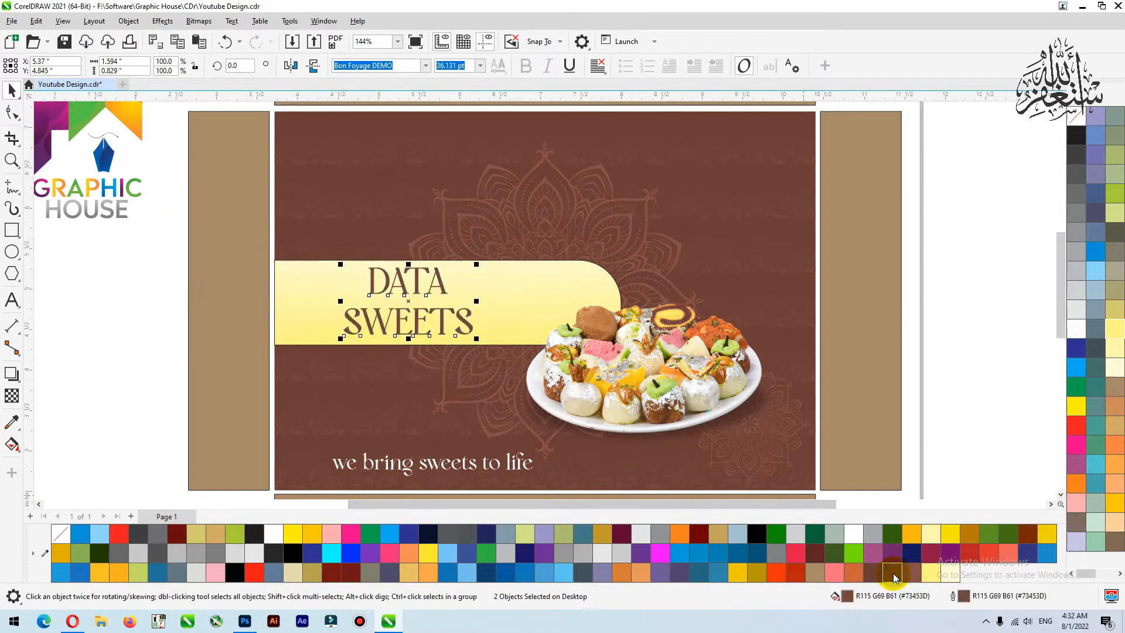
left_click(955, 284)
Enlarge DATA to about 82 pt with SWEETS at about 22 pt beside its base, and remove the band's outline
key("z")
left_click_drag(876, 236, 291, 383)
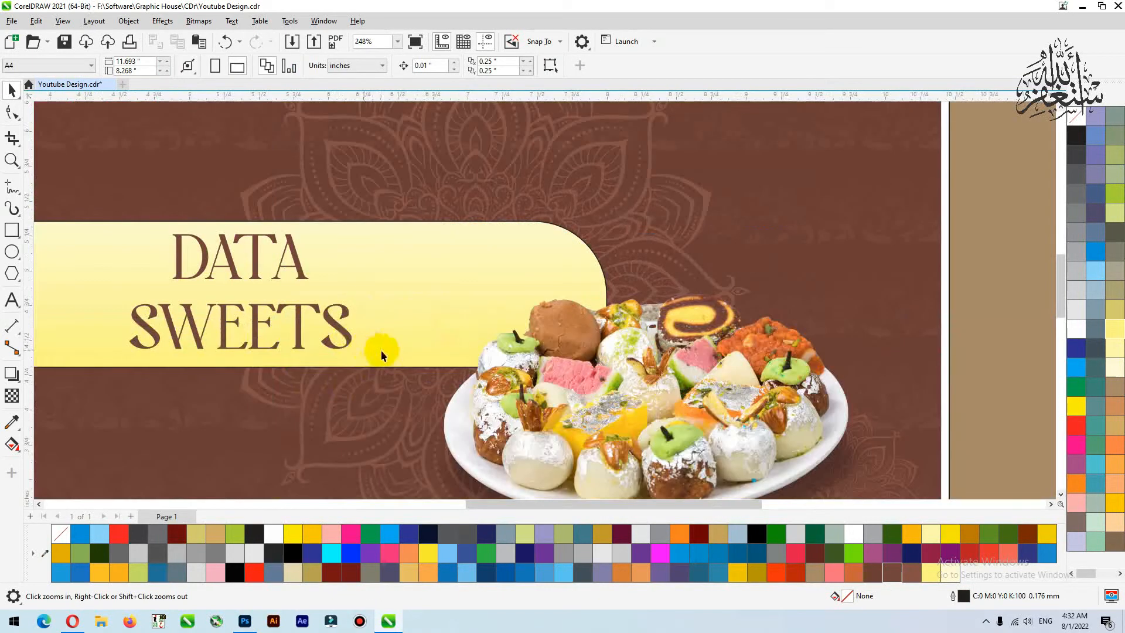
left_click_drag(226, 332, 464, 293)
scroll(329, 262, "down", 1)
left_click_drag(303, 264, 210, 321)
left_click_drag(266, 273, 328, 272)
left_click(472, 275)
left_click_drag(560, 257, 485, 274)
mouse_move(426, 297)
left_mouse_down()
mouse_move(424, 311)
mouse_move(417, 261)
mouse_move(447, 251)
mouse_move(402, 251)
mouse_move(414, 313)
mouse_move(438, 306)
left_mouse_up()
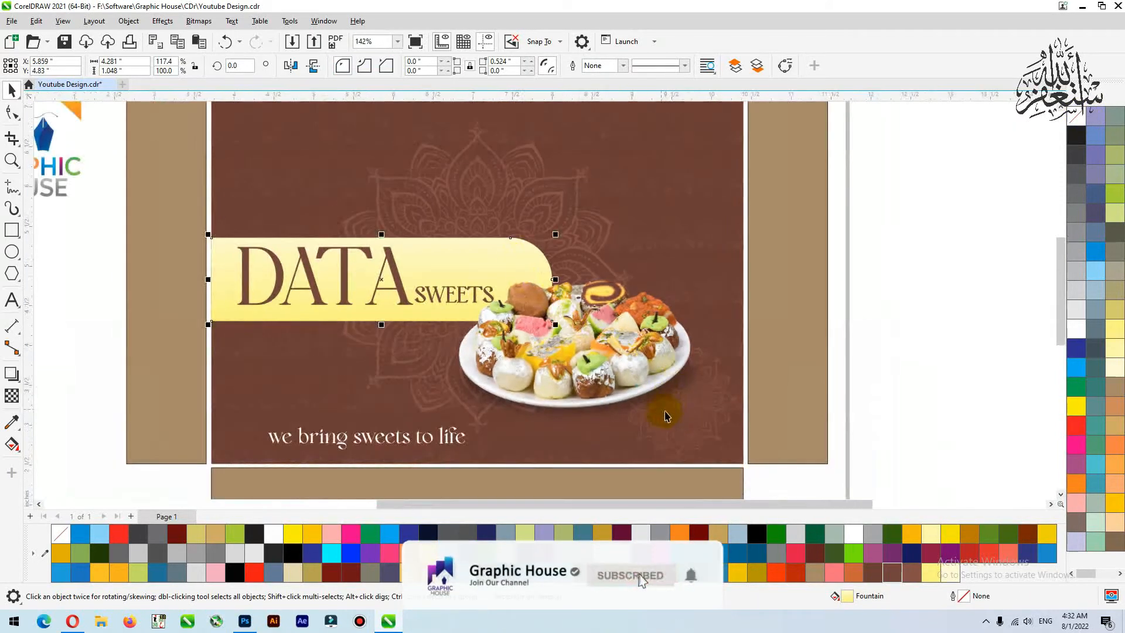
Place a small brown mandala ornament above SWEETS, cropped at the yellow band's upper edge
left_click(668, 411)
left_click_drag(709, 397, 728, 338)
key("ctrl+z")
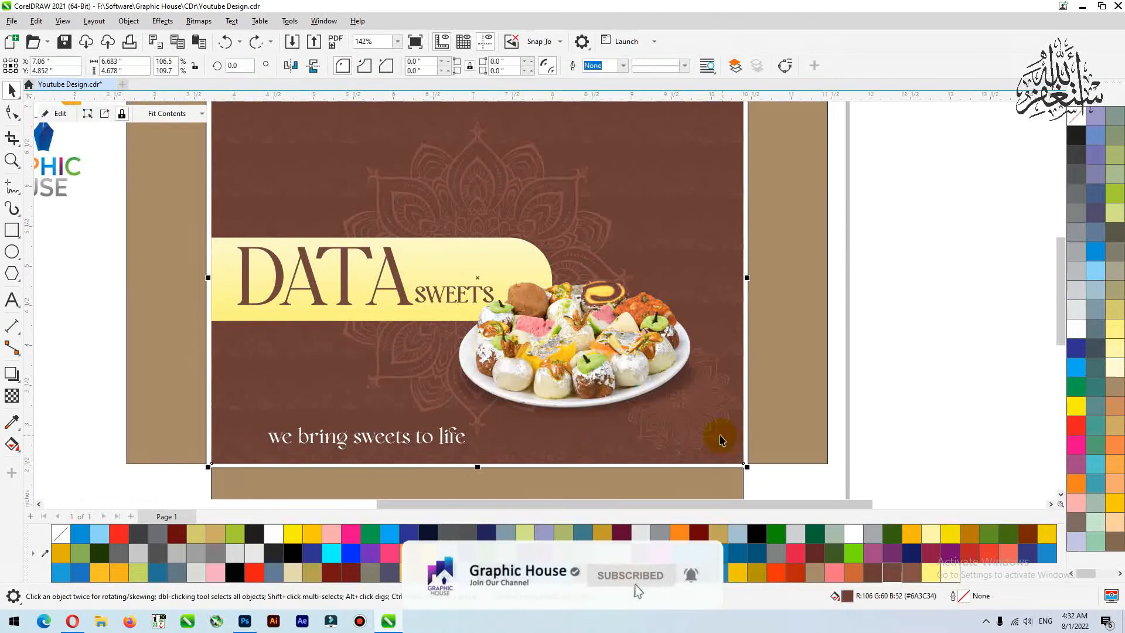
left_click_drag(711, 429, 754, 402)
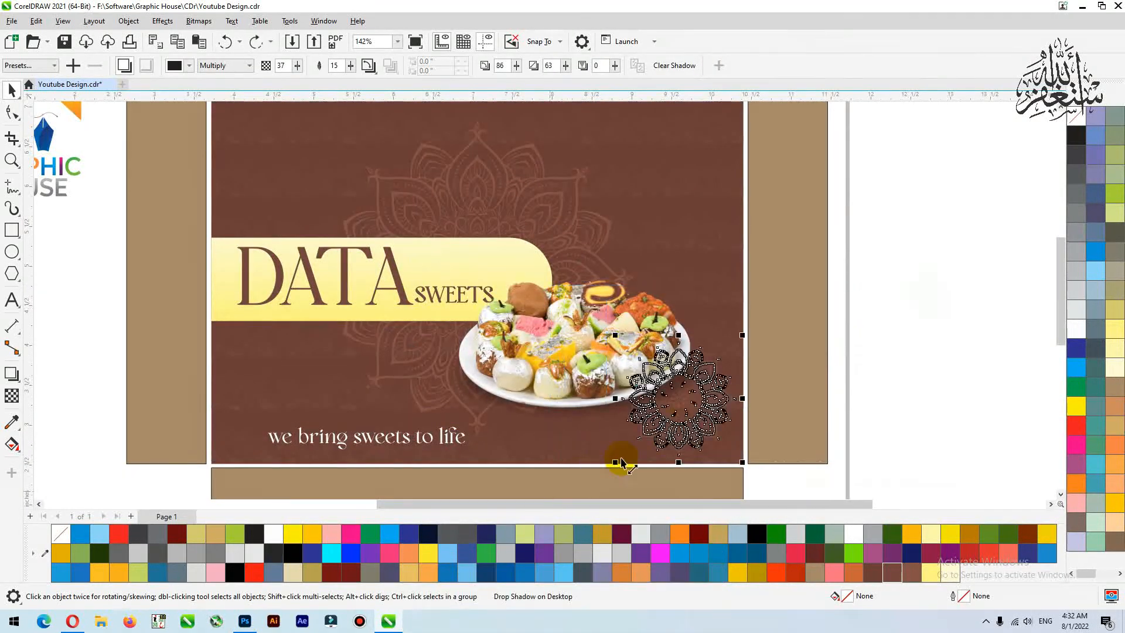
left_click(670, 397)
left_click_drag(669, 397, 466, 219)
left_click_drag(294, 326, 191, 373)
left_click_drag(622, 289, 563, 229)
left_click(513, 258)
key("ctrl+z")
left_click(565, 344)
Center DATA vertically on the yellow band and move SWEETS down beside DATA's baseline
left_click(476, 348)
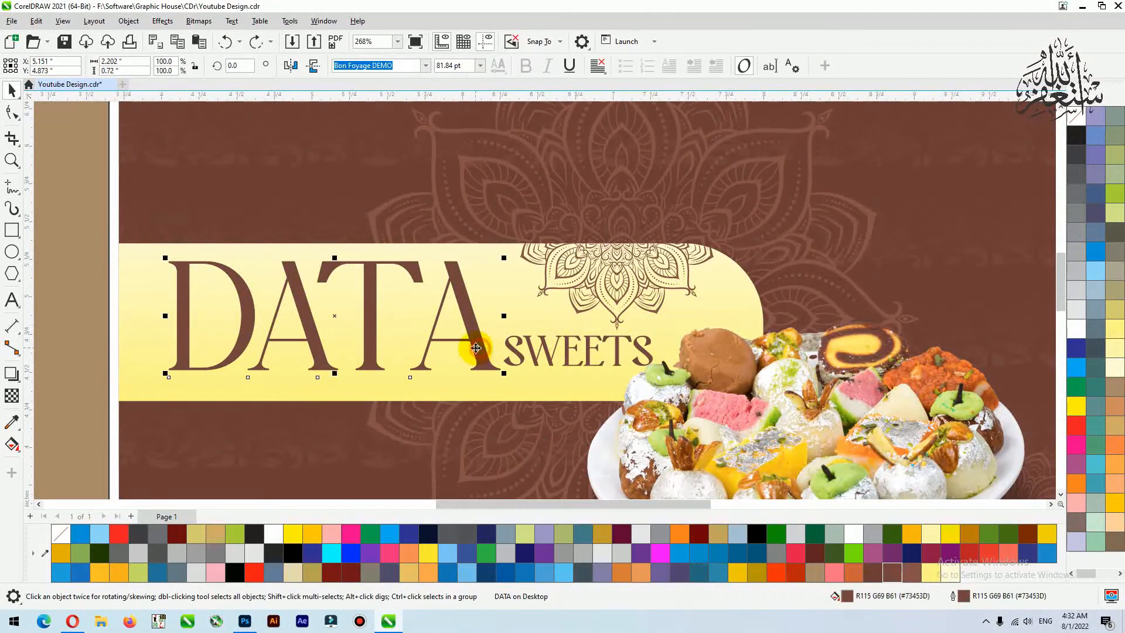
mouse_move(475, 355)
left_mouse_down()
mouse_move(482, 340)
mouse_move(475, 348)
mouse_move(507, 351)
left_mouse_up()
left_click(481, 273, "shift")
key("e")
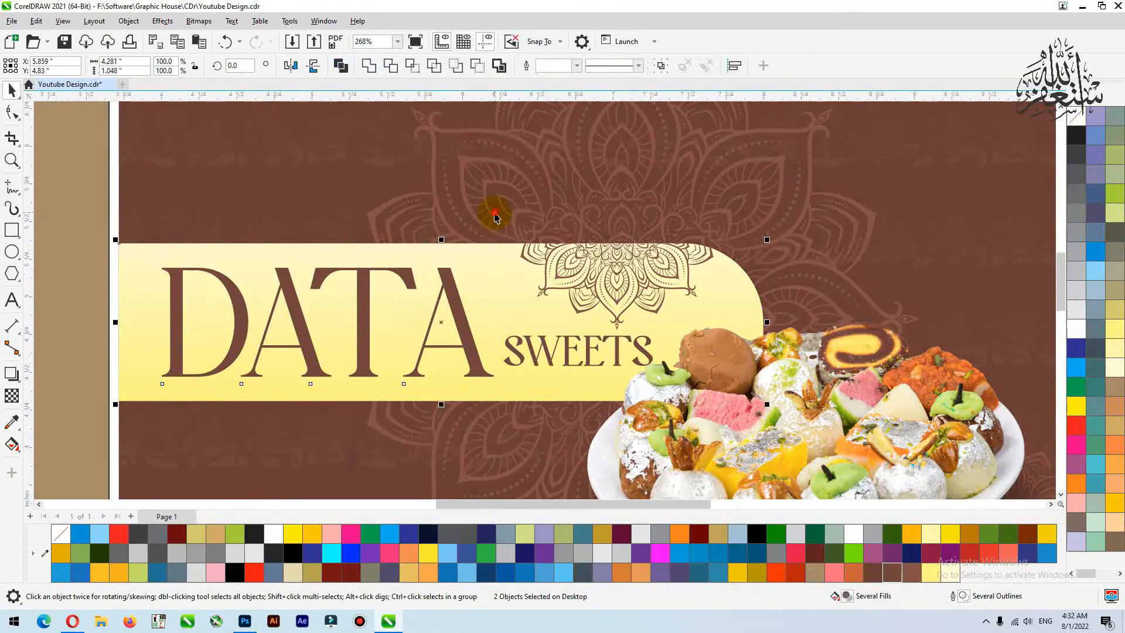
left_click(495, 214)
left_click_drag(513, 362, 515, 372)
key("ctrl+z")
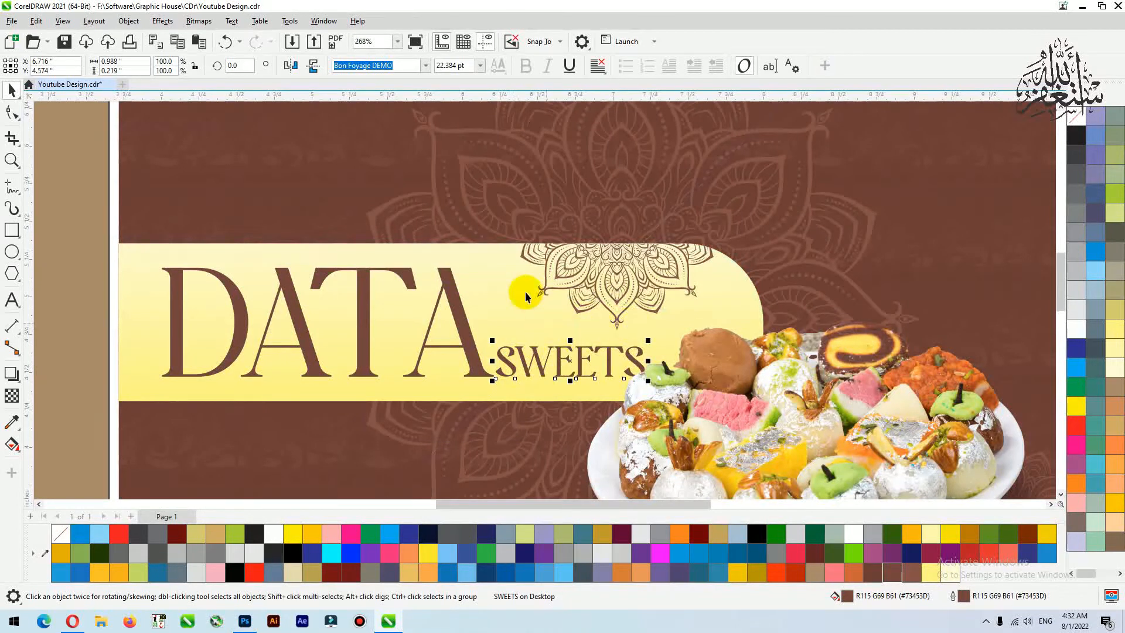
Shift the sweets plate slightly to the right on the central panel
scroll(525, 291, "down", 2)
mouse_move(690, 365)
left_mouse_down()
mouse_move(706, 376)
mouse_move(710, 367)
left_mouse_up()
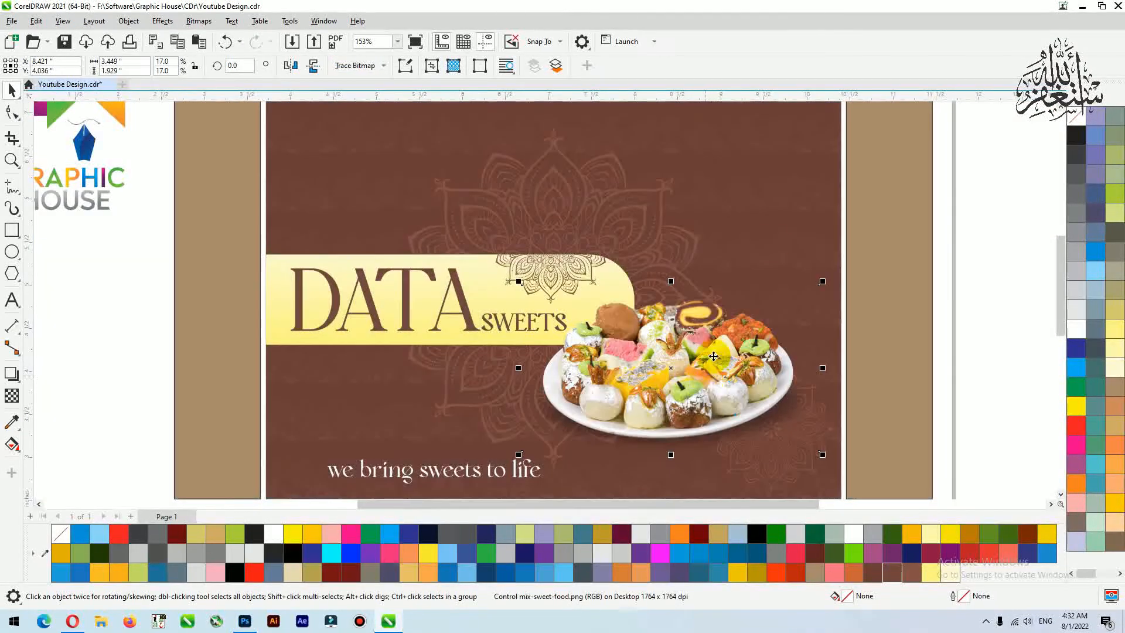
scroll(410, 351, "down", 1)
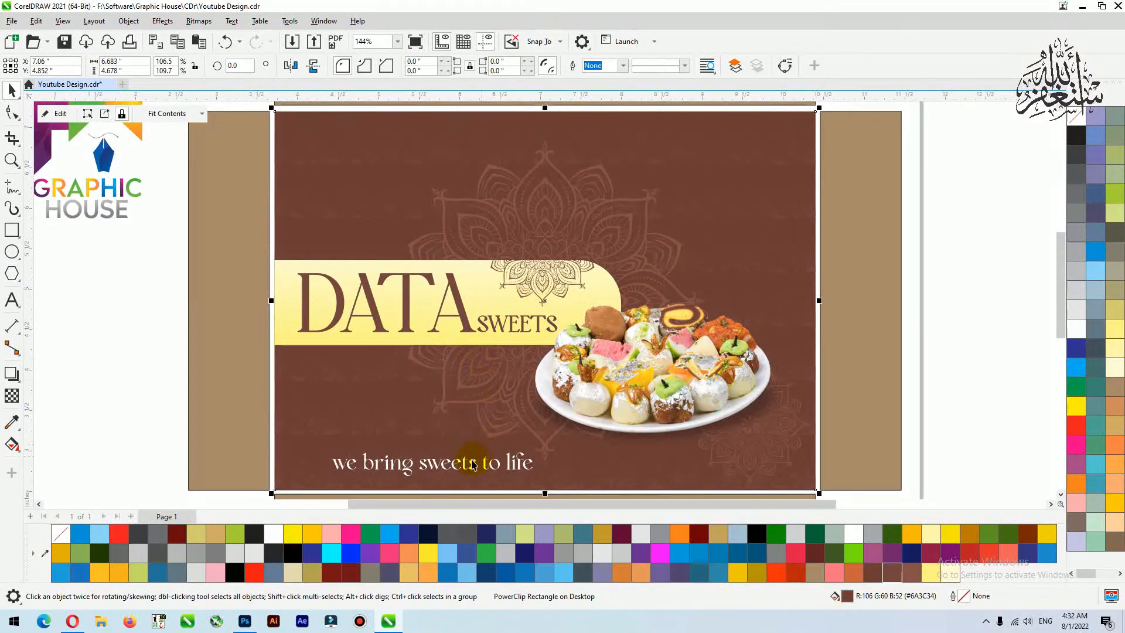
Move the large background mandala behind the sweets plate toward the panel's lower right corner and clip it inside the panel
left_click_drag(545, 262, 644, 232)
left_click_drag(526, 290, 541, 287)
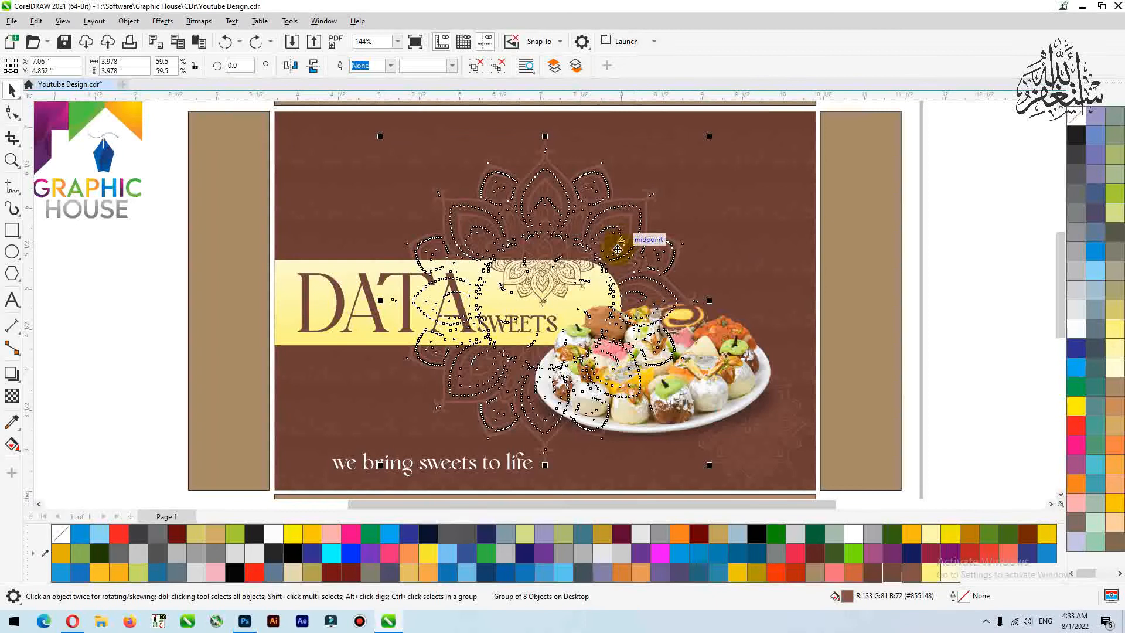
left_click(743, 178, "shift")
key("c")
key("e")
left_click(945, 203)
scroll(608, 256, "down", 1)
left_click(617, 240)
left_click_drag(626, 229, 743, 286)
left_click(885, 200)
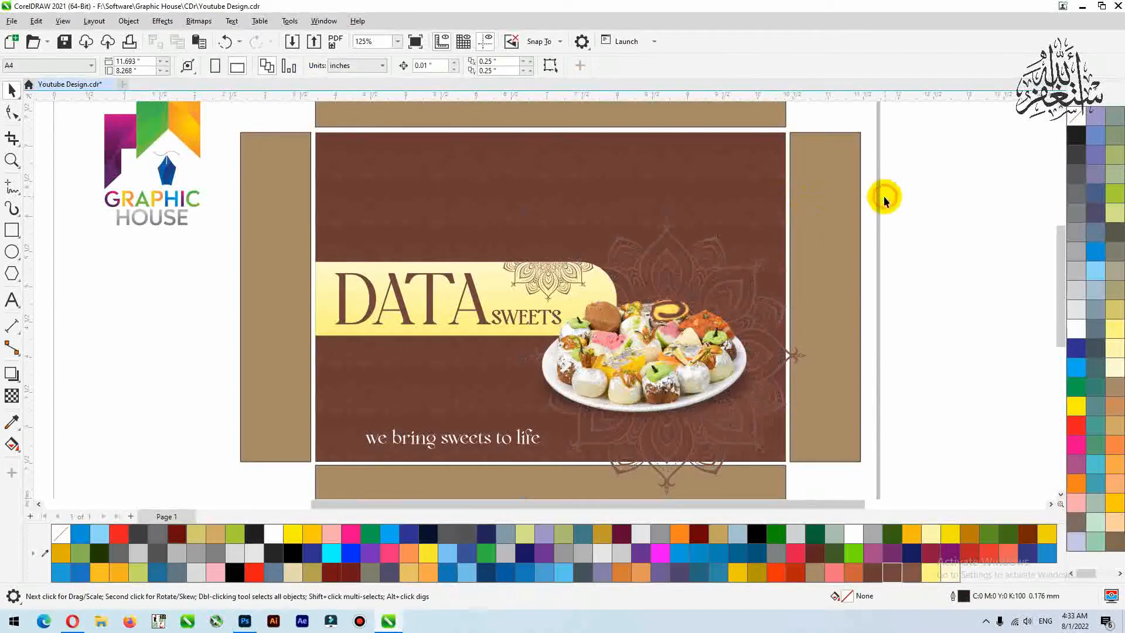
left_click_drag(721, 438, 693, 455)
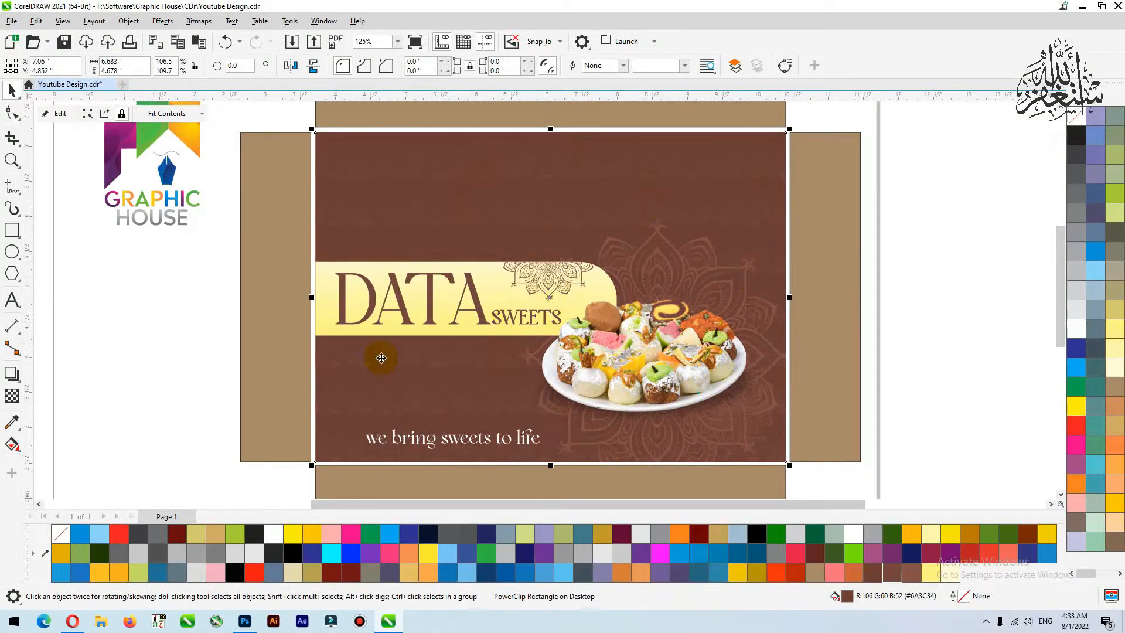
Fill the four flaps around the central panel with brown (#73453D) and remove their outlines
left_click(285, 385)
left_click(391, 489, "shift")
left_click(831, 339, "shift")
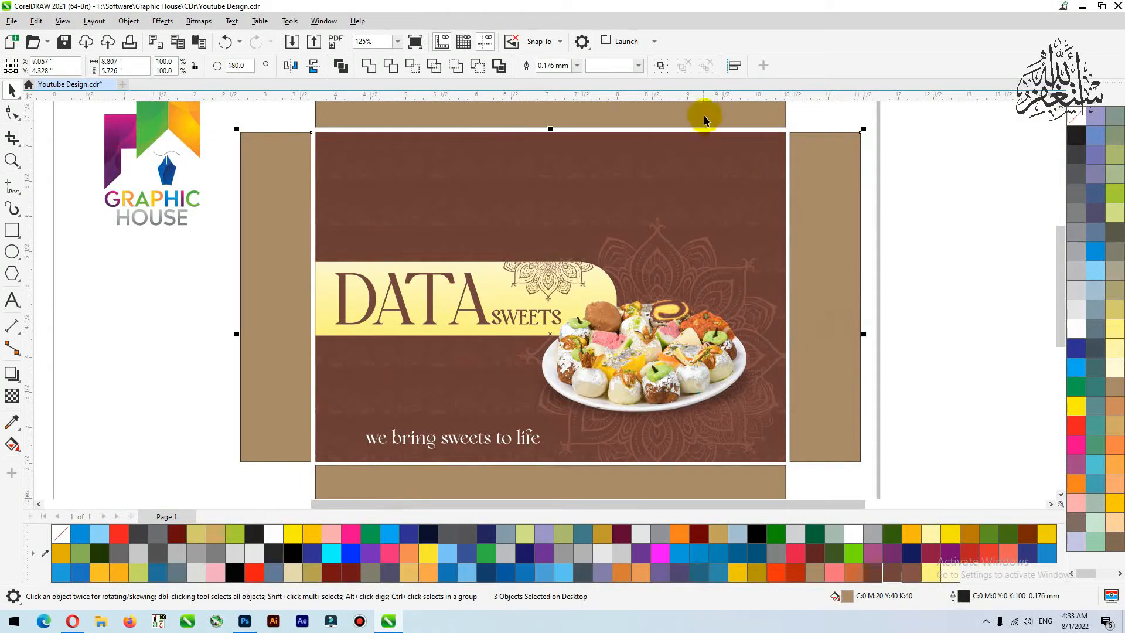
left_click(900, 573)
left_click(926, 208)
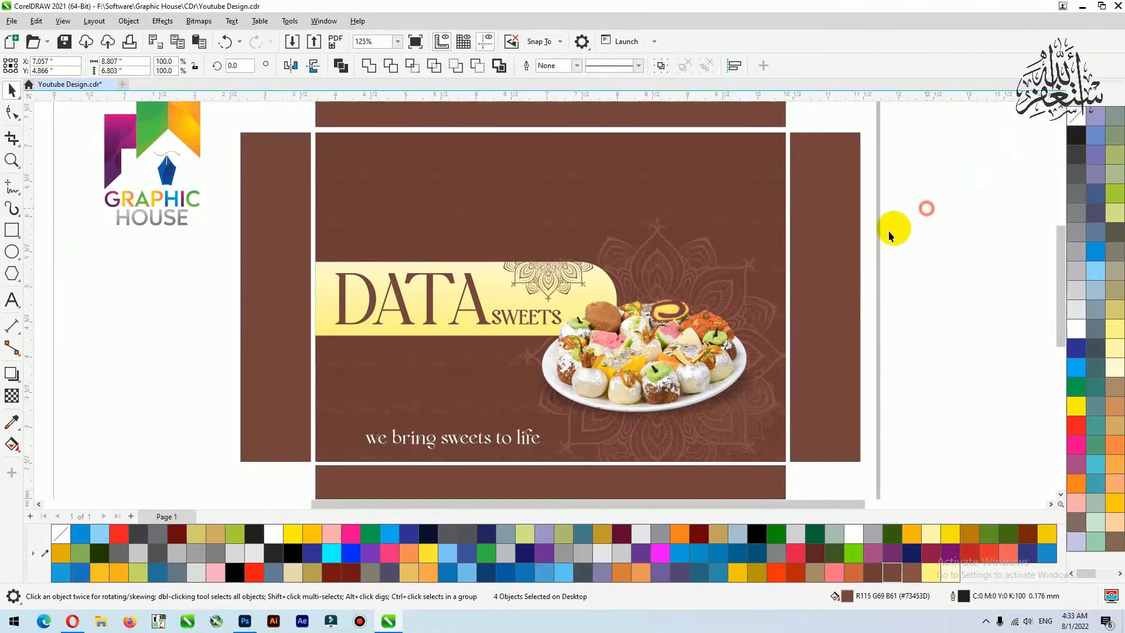
Change the tagline to title case with trailing dots, reading "We Bring Sweets To Life..."
scroll(741, 258, "left", 1)
left_click(510, 438)
left_click(491, 443, "ctrl")
left_click(495, 457)
left_click(502, 448, "ctrl")
key("F8")
key("ctrl+a")
key("shift+F3")
key("Down")
key("Return")
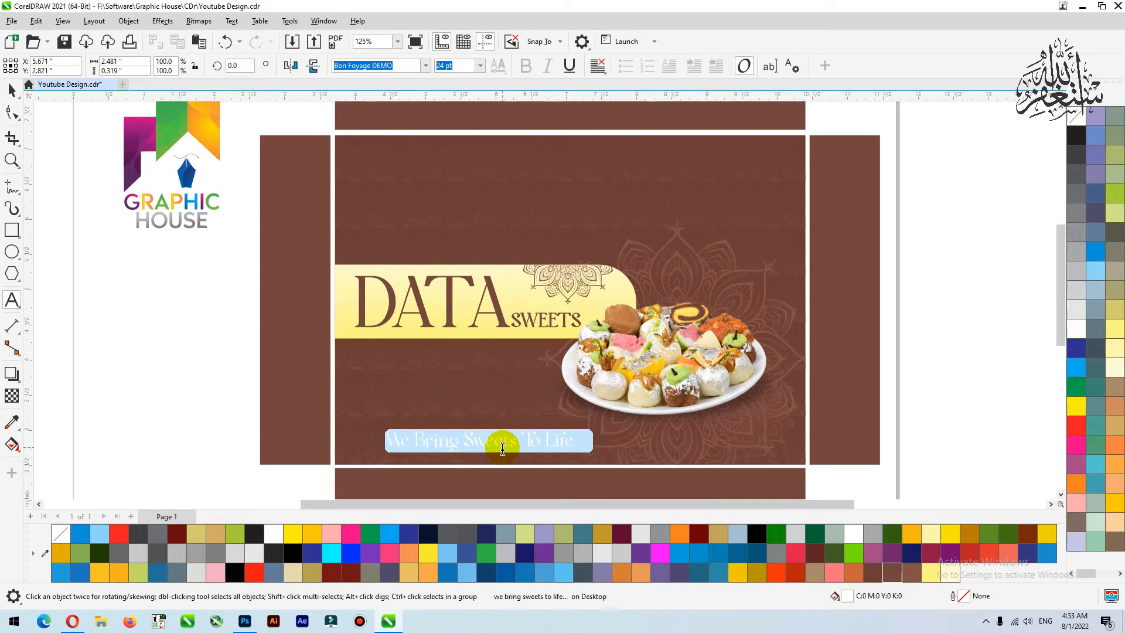
left_click(12, 90)
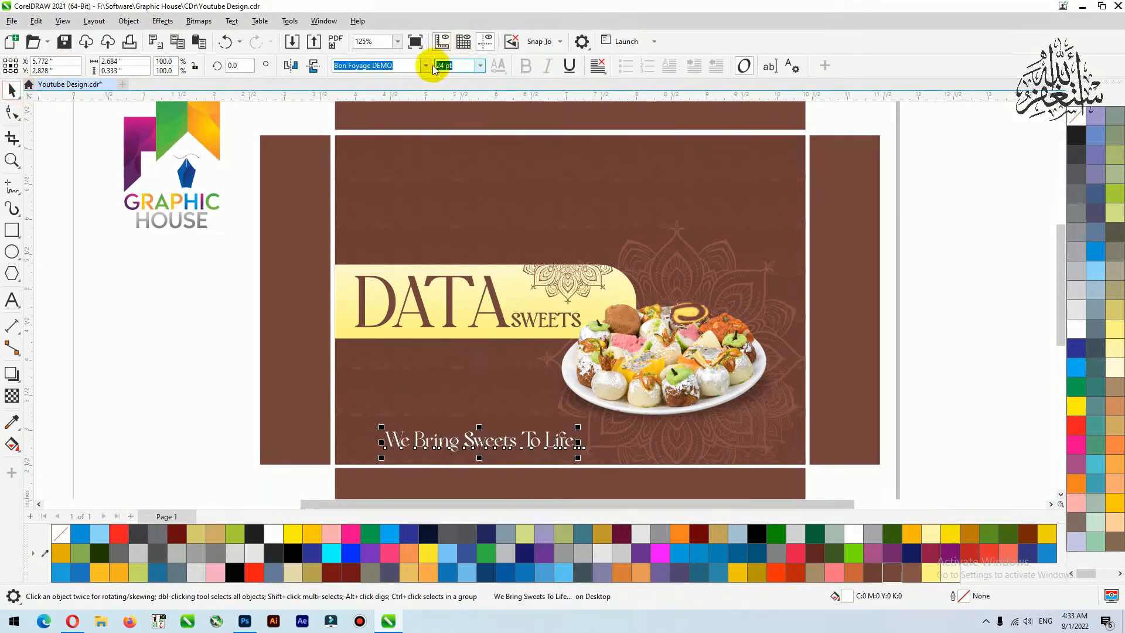
Set the tagline's font to Bougenville and move it slightly up on the panel
left_click(425, 65)
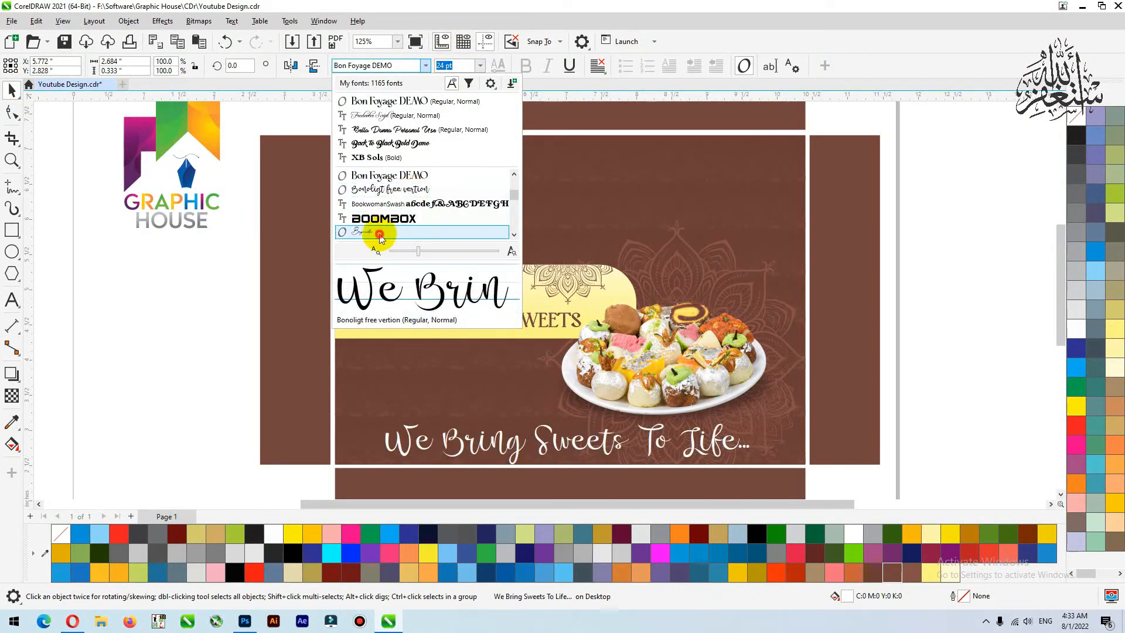
left_click(407, 232)
left_click_drag(492, 447, 482, 415)
Split the tagline after "Sweets" and place "To Life..." as a separate line beneath the end of the first
key("F2")
left_click_drag(263, 347, 700, 490)
double_click(570, 292)
key("Return")
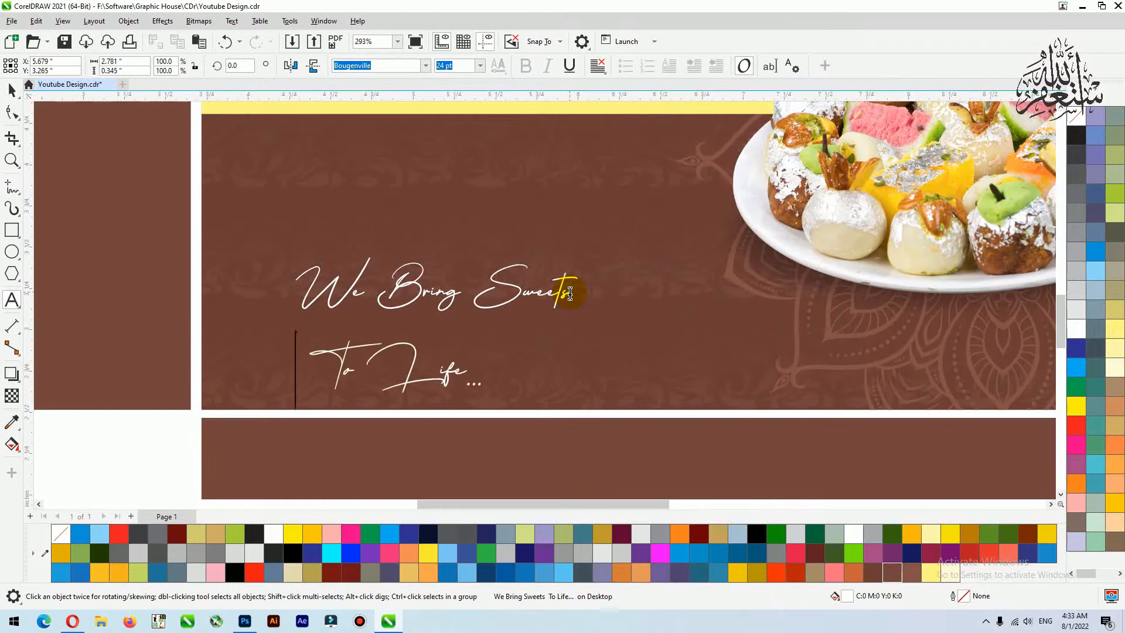
left_click(12, 89)
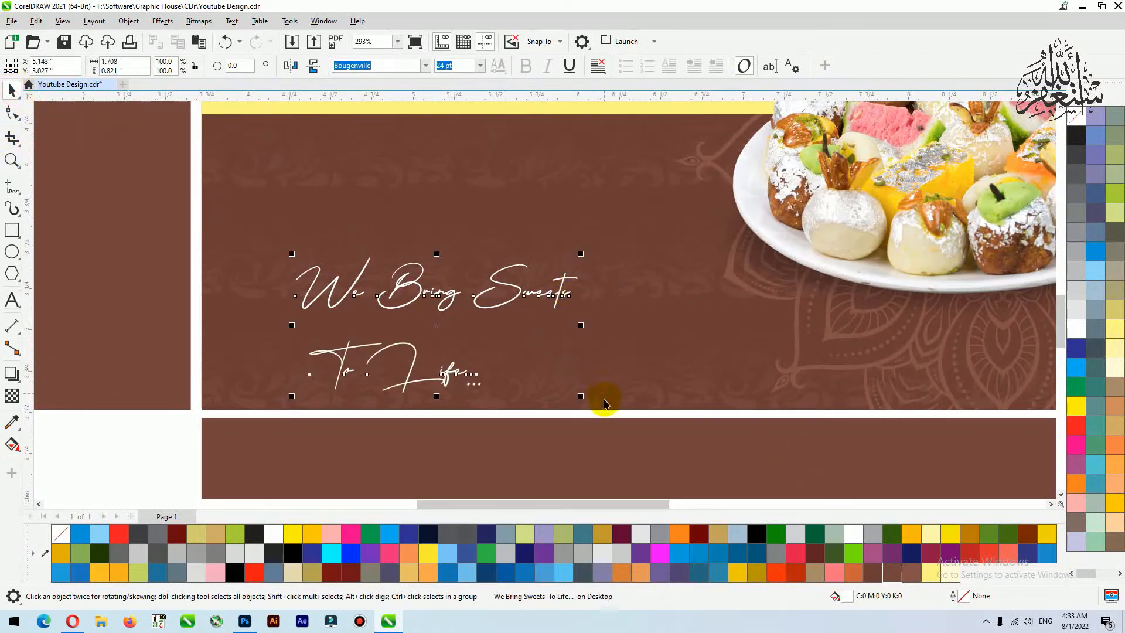
left_click_drag(449, 379, 576, 355)
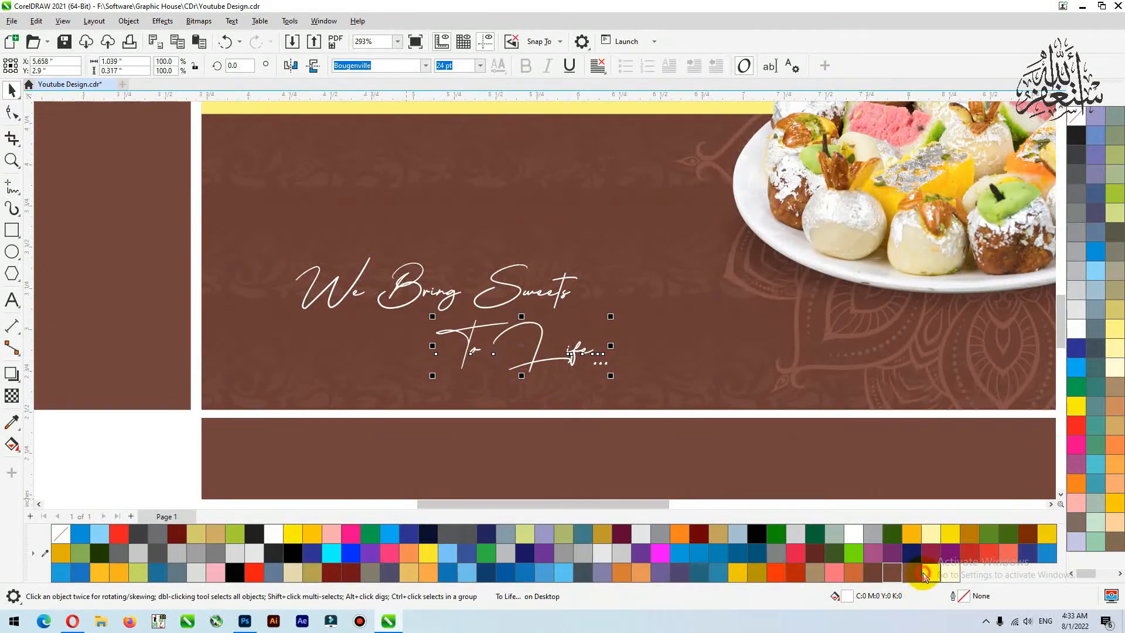
Color "To Life..." light yellow and scale both tagline lines down together to about 21.3 pt
left_click(540, 286, "shift")
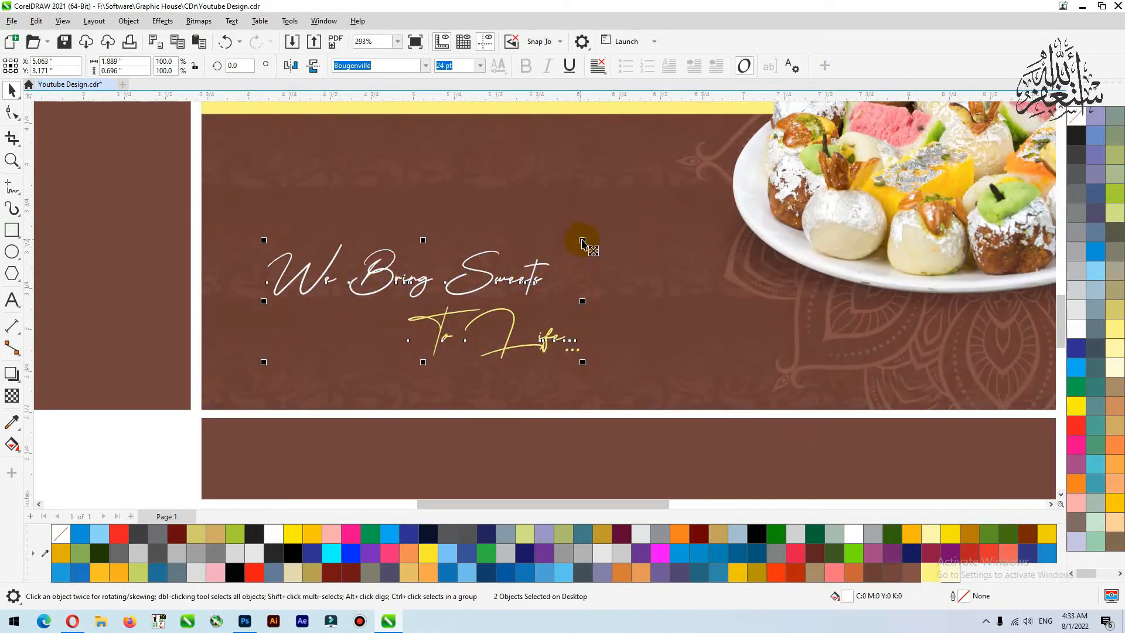
left_click_drag(582, 240, 561, 246)
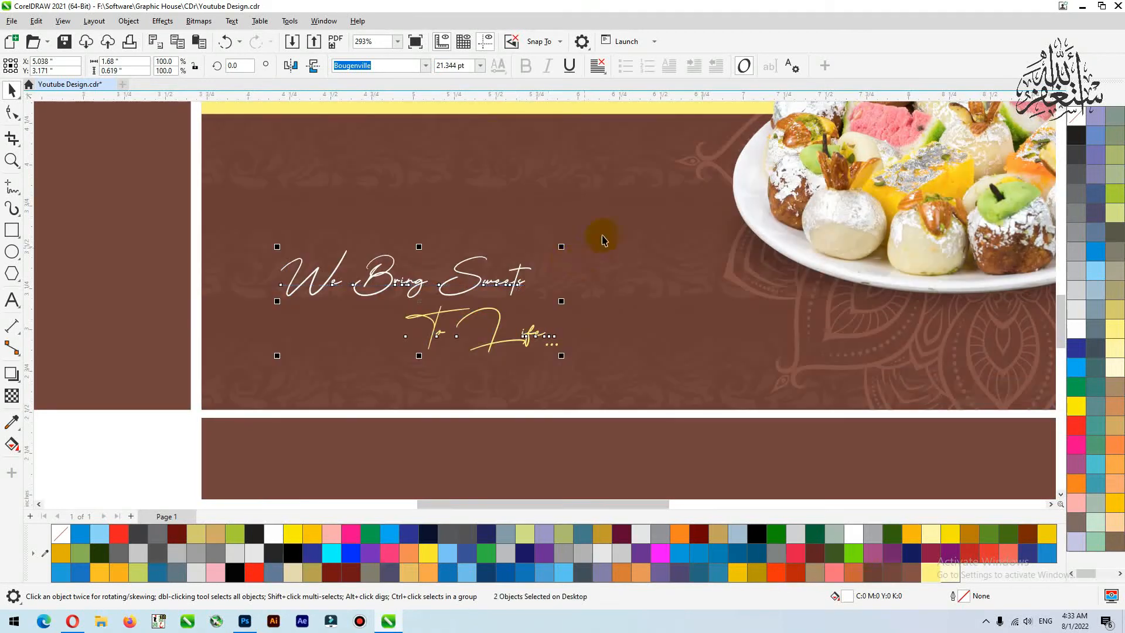
left_click(582, 326)
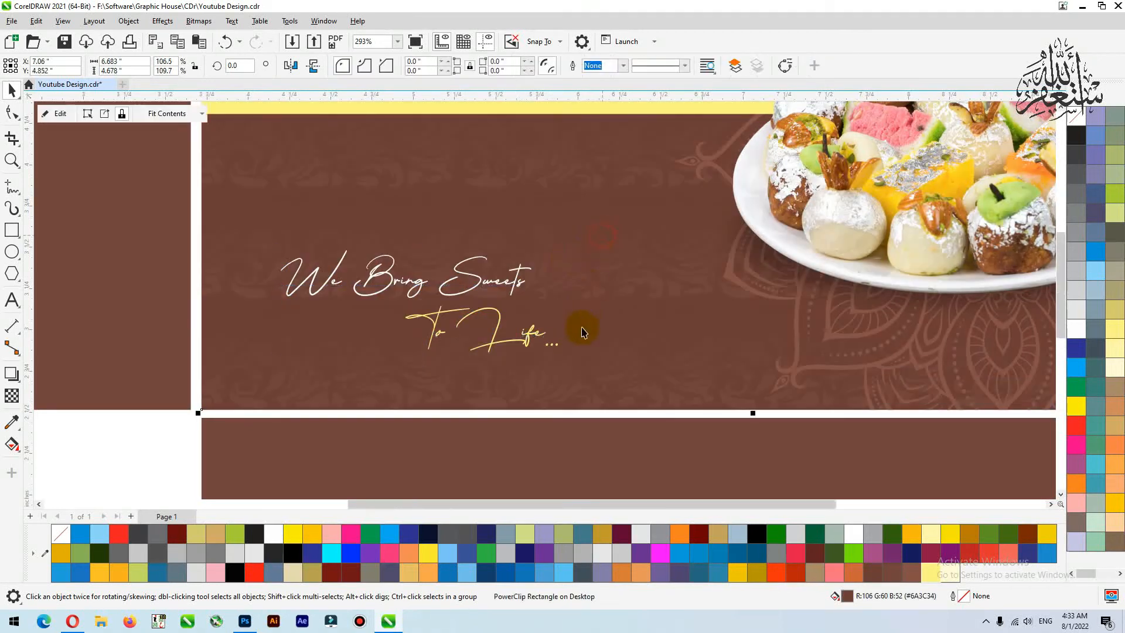
Group the DATA SWEETS title band with its lettering and ornament, and place a copy over the top flap
key("shift+F2")
left_click(575, 382, "ctrl")
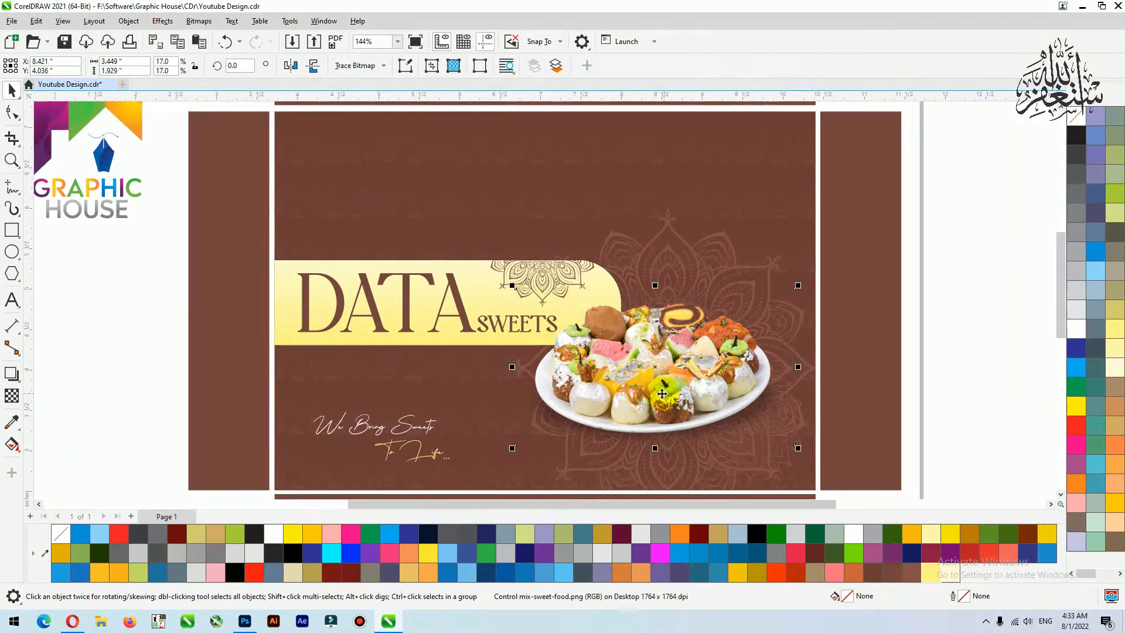
scroll(672, 316, "down", 2)
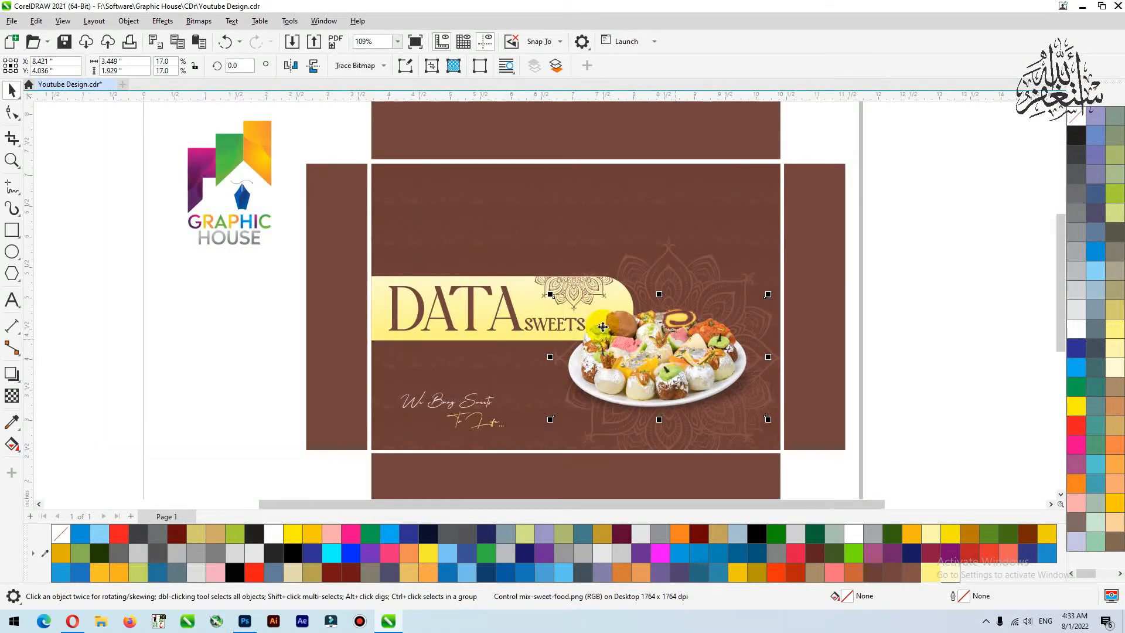
scroll(489, 319, "down", 1)
left_click(468, 324)
left_click_drag(298, 263, 631, 358)
left_click_drag(492, 310, 474, 266)
key("ctrl+z")
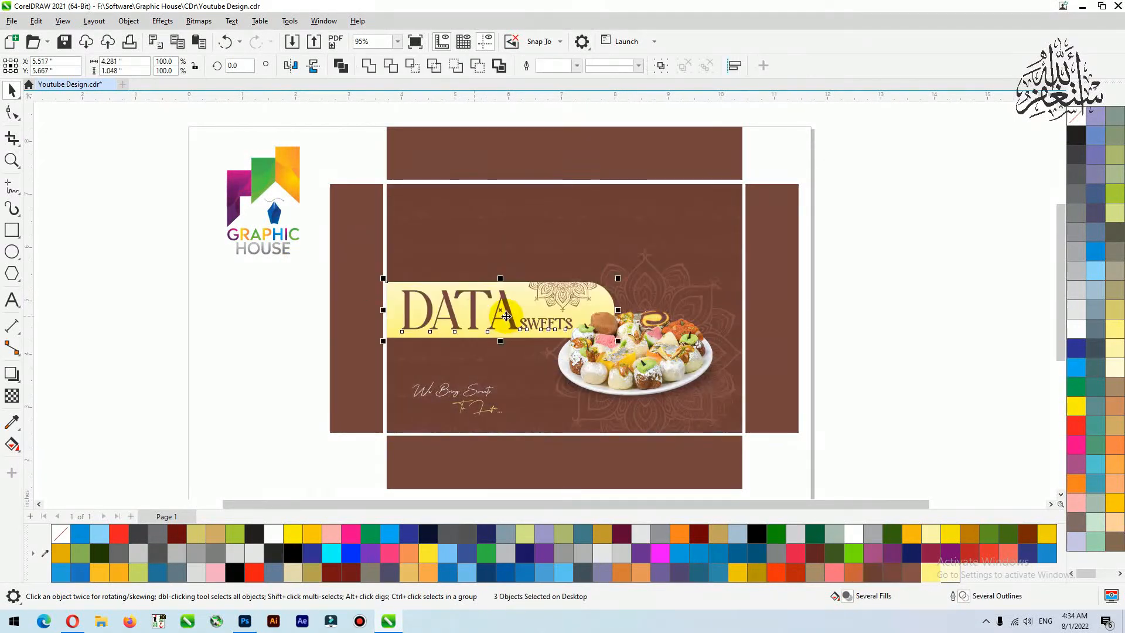
key("ctrl+g")
left_click_drag(498, 316, 494, 140)
right_click(493, 140)
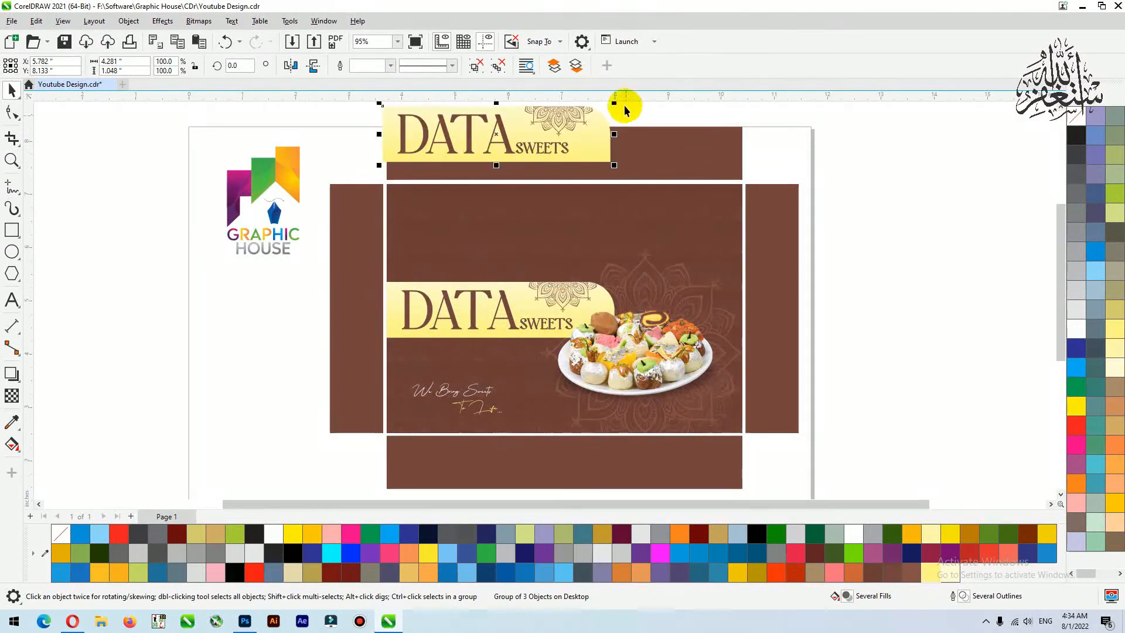
Scale the copied title band down to fit the top flap and centre it vertically on the flap
left_click_drag(614, 106, 507, 142)
left_click(555, 157, "shift")
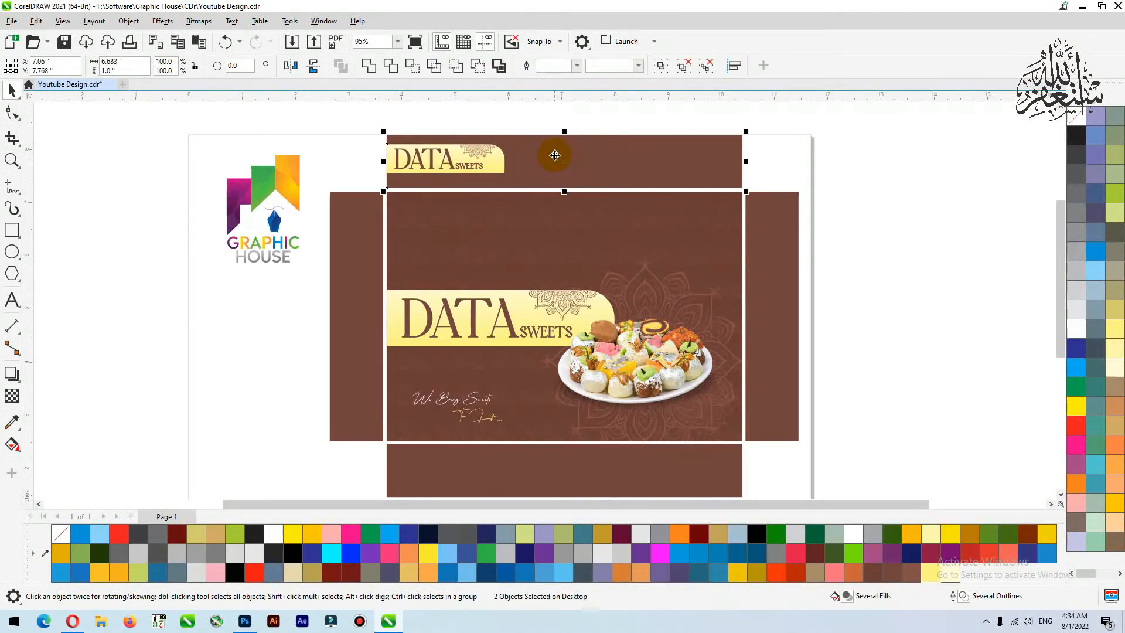
key("e")
left_click(582, 119)
Group the two tagline lines and place a copy at the right end of the top flap
left_click(629, 376)
left_click_drag(656, 375, 625, 312)
left_click(472, 409)
left_click(477, 403, "shift")
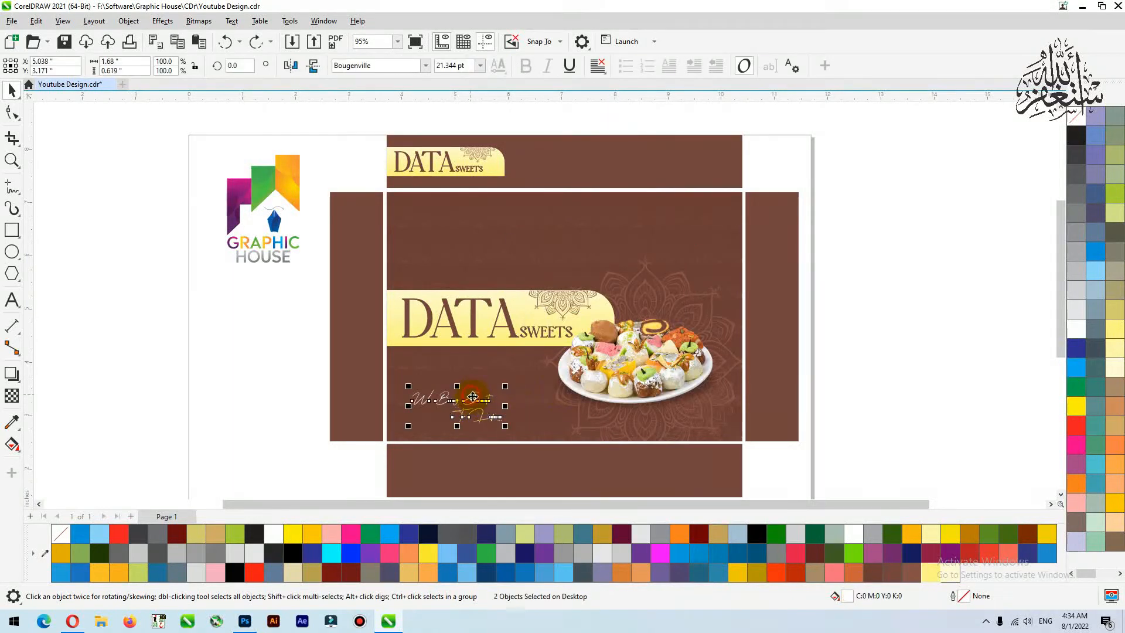
key("ctrl+g")
mouse_move(477, 404)
left_mouse_down()
mouse_move(669, 160)
mouse_move(698, 157)
left_mouse_up()
Copy the mandala from the main panel's PowerClip contents and place it centred inside the top flap's PowerClip
left_click(720, 324)
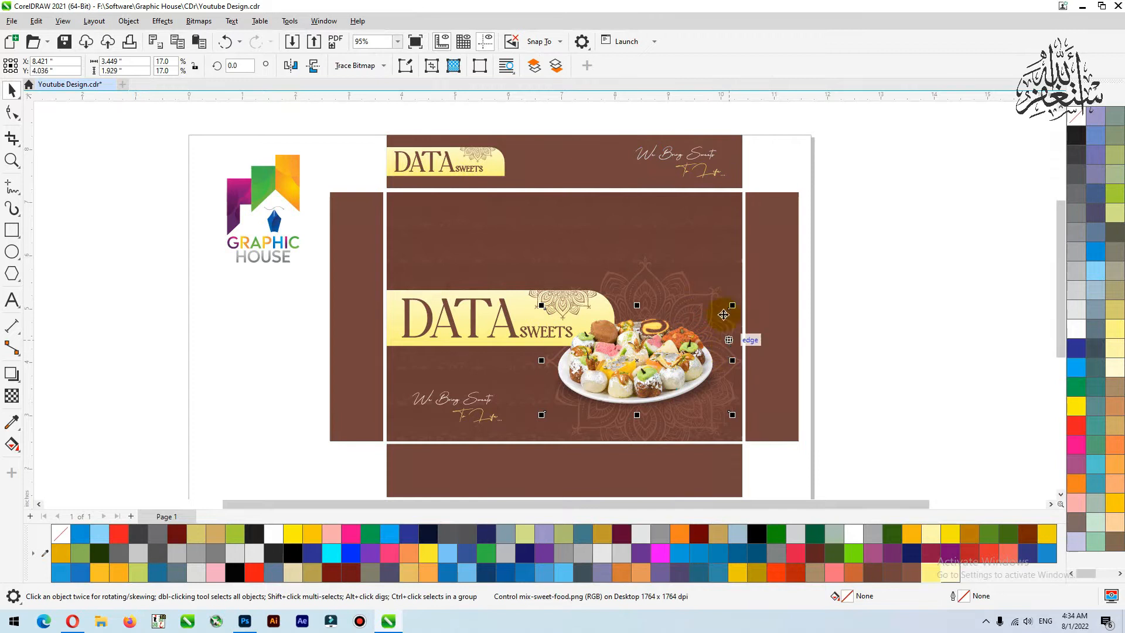
left_click(708, 298)
left_click(580, 303)
left_click(708, 300)
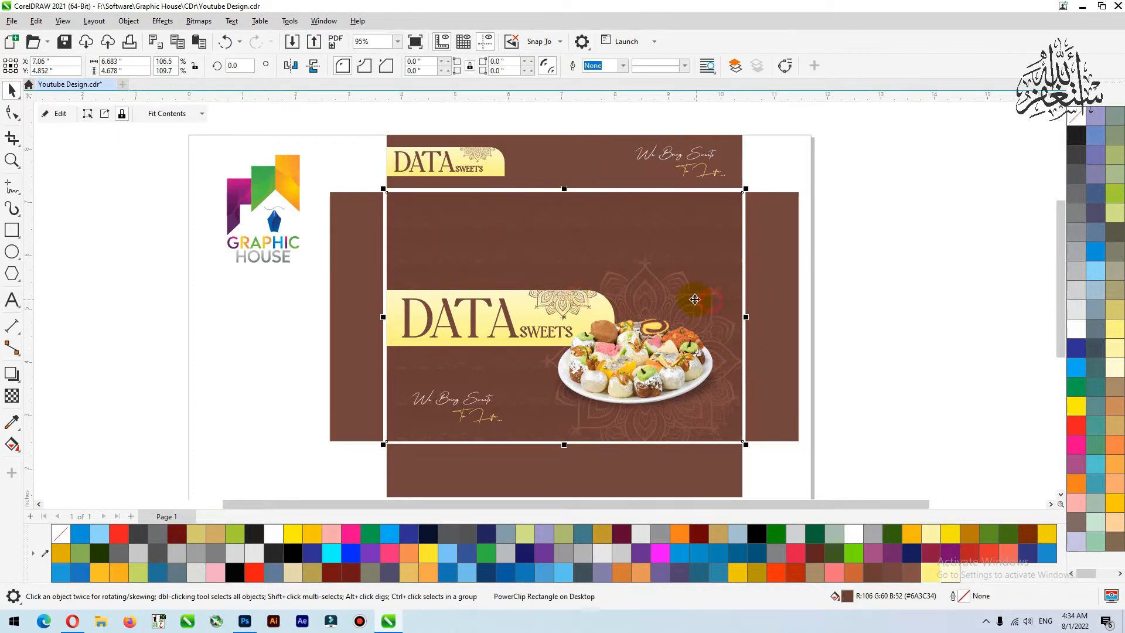
left_click(704, 308, "ctrl")
left_click(891, 331)
left_click(724, 397)
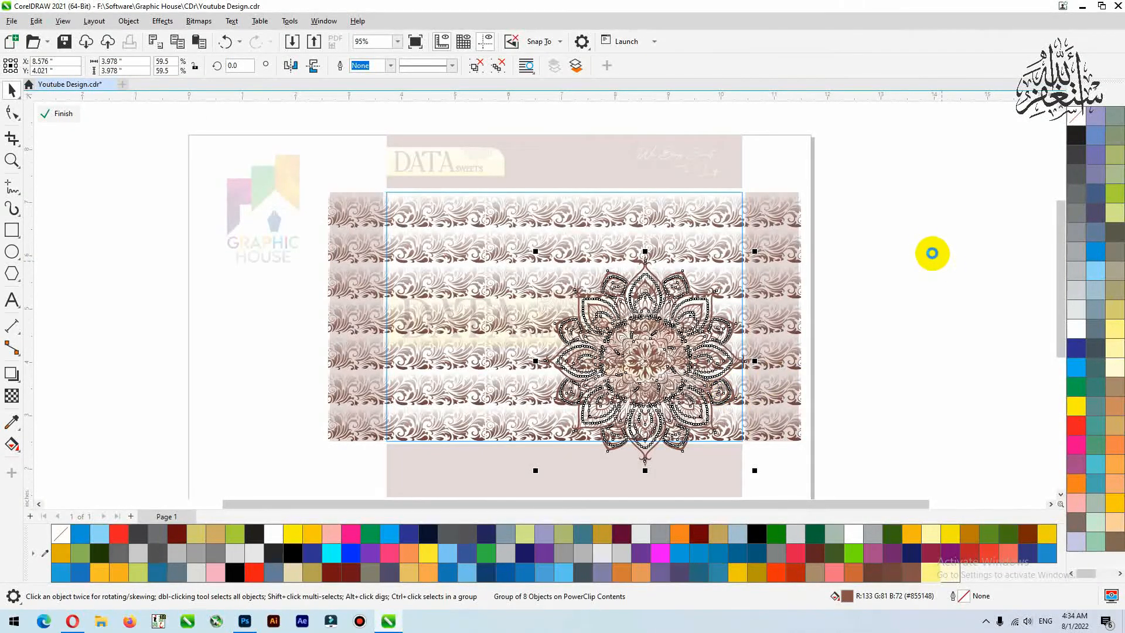
left_click(932, 253, "ctrl")
key("ctrl+v")
left_click(568, 146)
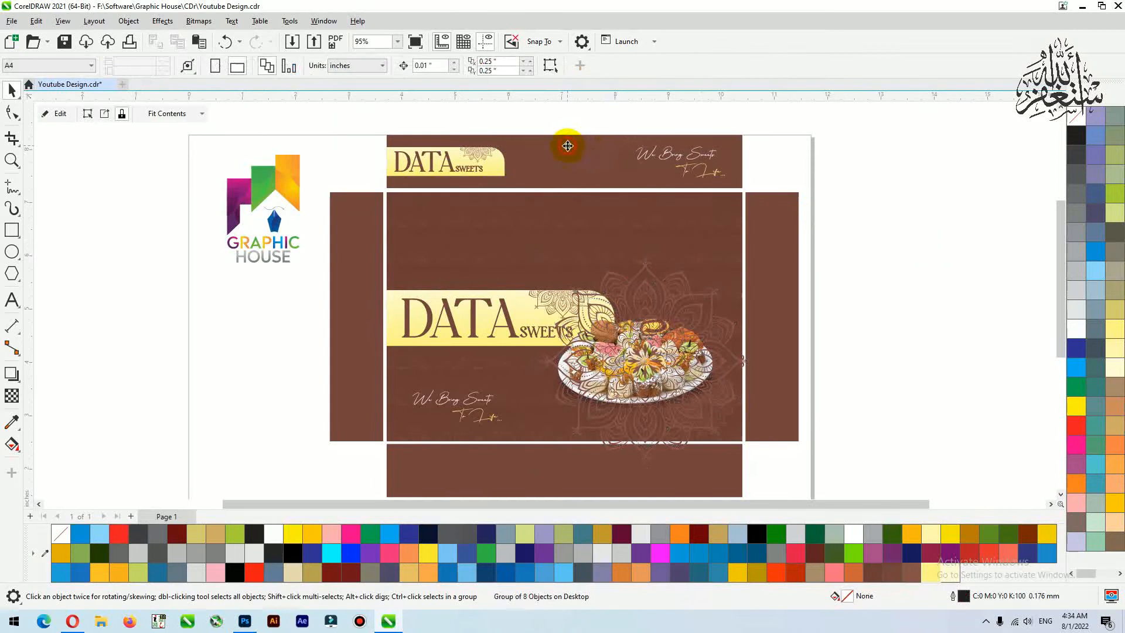
left_click(577, 170)
key("shift+F2")
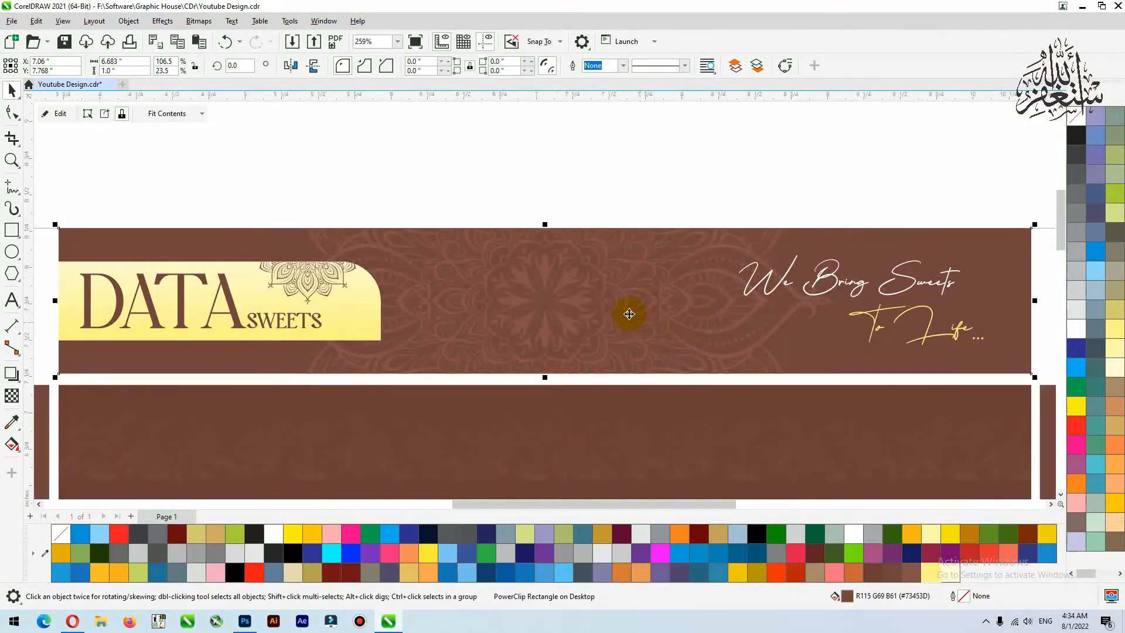
Scale the mandala inside the top flap's PowerClip down to about 2.69 in and finish editing its contents
left_click(617, 295, "ctrl")
key("shift+F2")
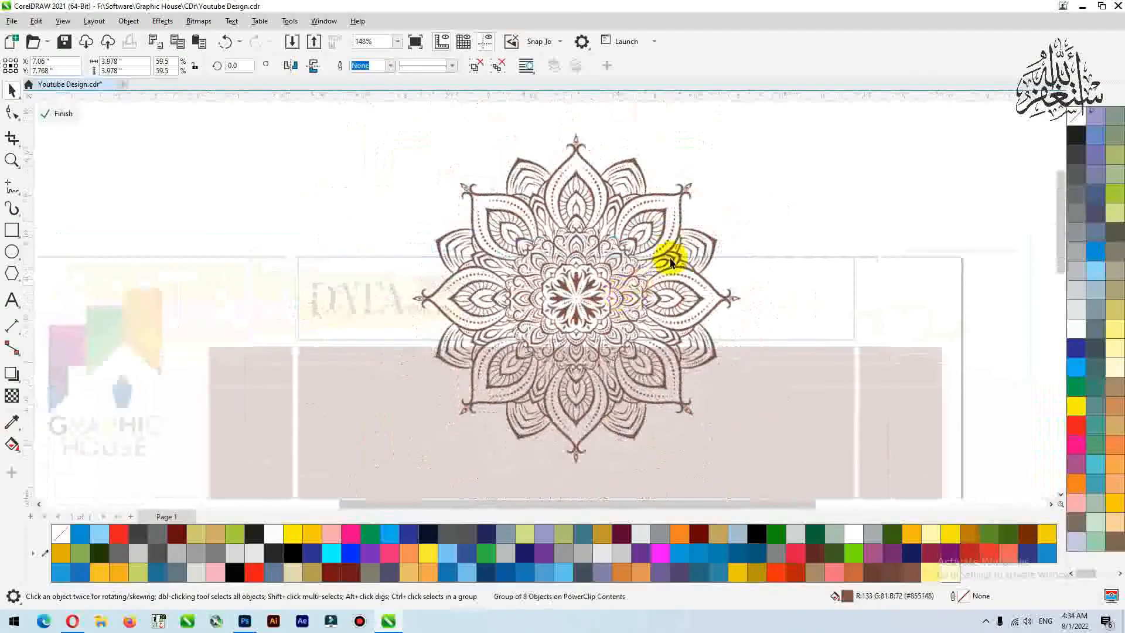
left_click_drag(748, 134, 698, 179)
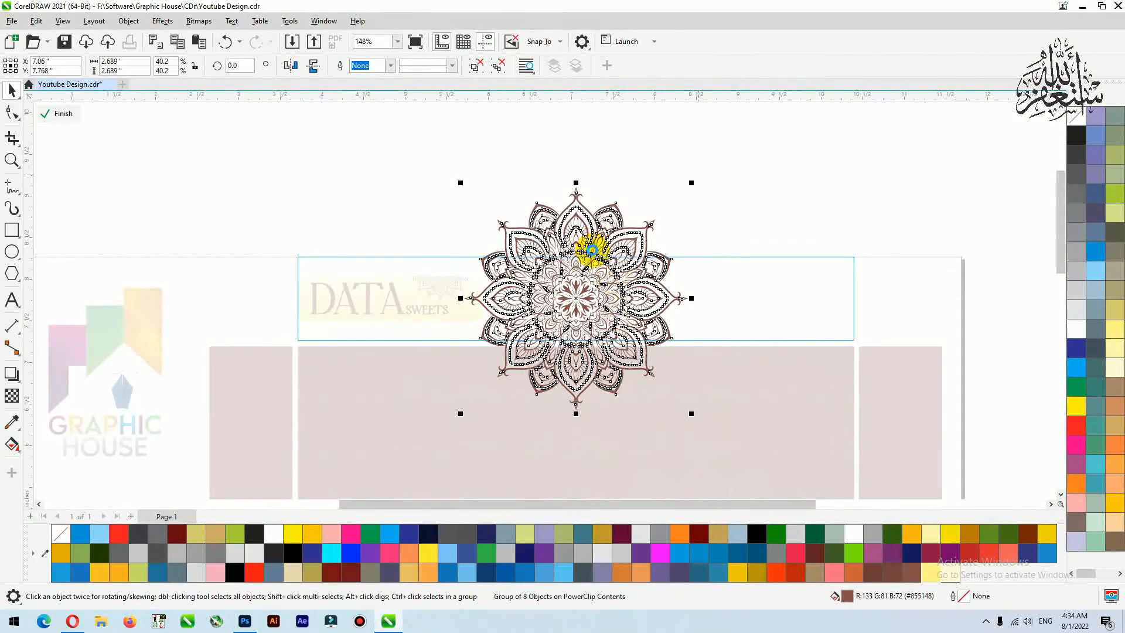
left_click(553, 303, "ctrl")
scroll(554, 199, "down", 3)
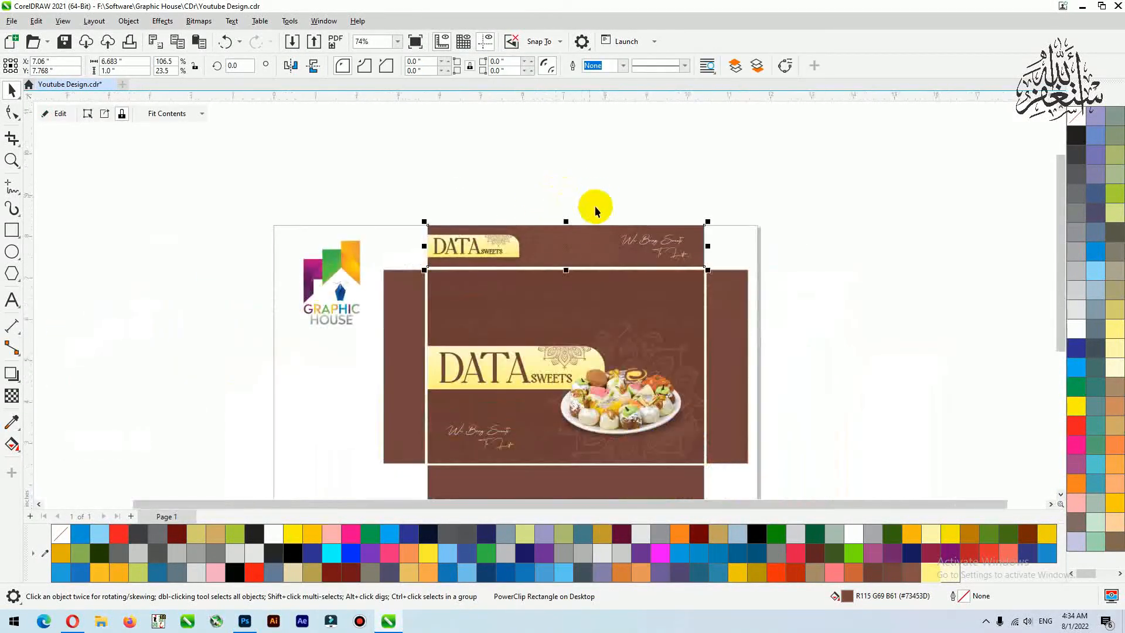
Delete the plain bottom flap, group the top flap's artwork, and place a copy in the bottom flap's position
left_click(575, 427)
key("Delete")
left_click_drag(687, 199, 424, 267)
key("ctrl+g")
left_click_drag(516, 233, 519, 421)
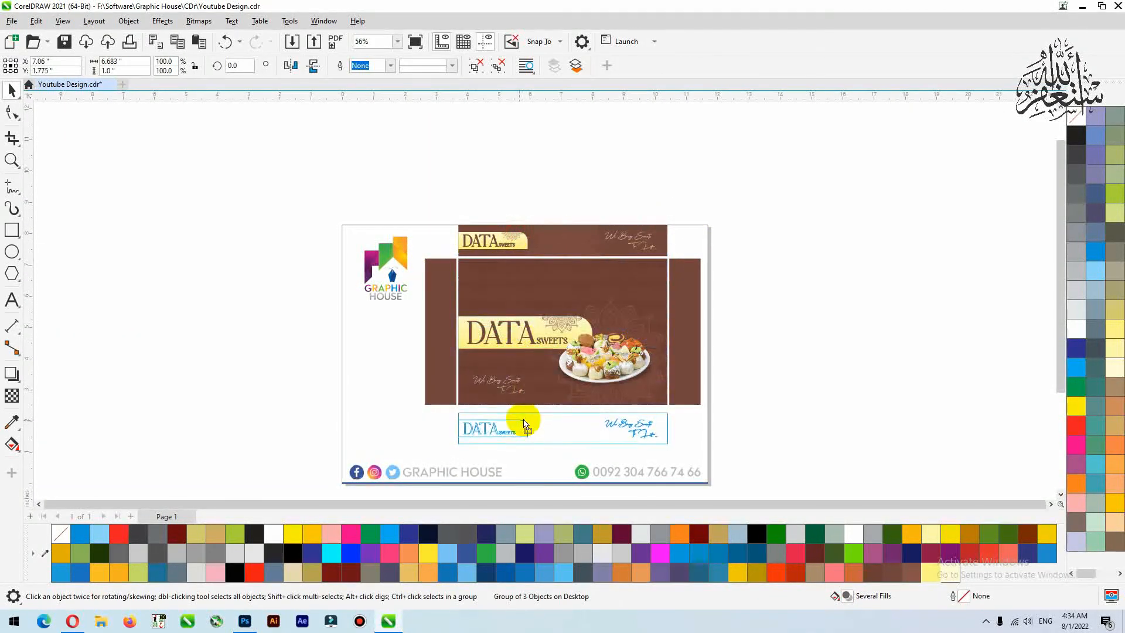
Duplicate the complete box layout beside the page
left_click_drag(772, 191, 419, 439)
left_click_drag(524, 332, 530, 308)
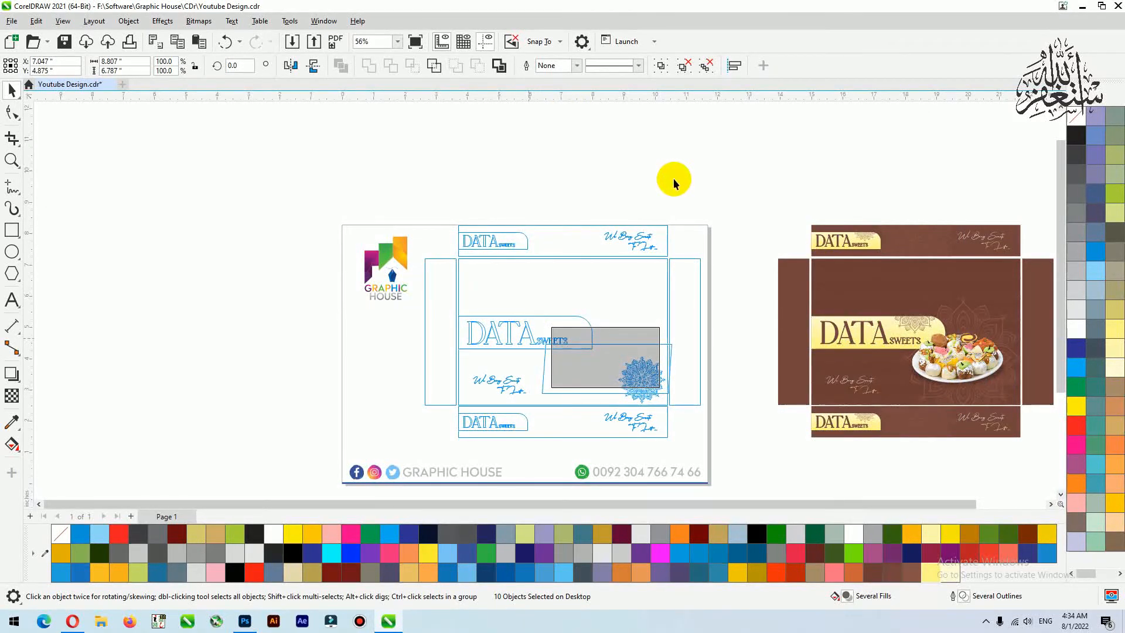
key("shift+F2")
Move the sweets plate with its shadow off the main panel into the space beside the page's box layout
left_click(712, 413)
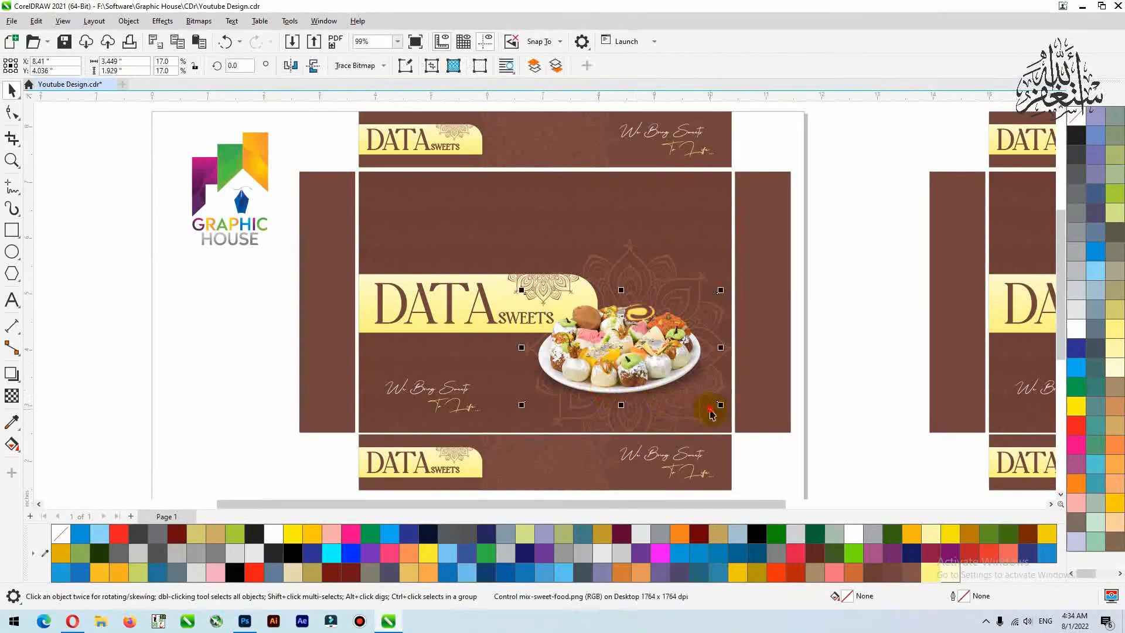
left_click_drag(696, 410, 722, 437)
key("ctrl+z")
left_click_drag(868, 313, 629, 442)
left_click_drag(657, 350, 907, 247)
Ungroup the main panel's title band and delete its yellow shape and mandala ornament, keeping the title words
left_click(502, 317)
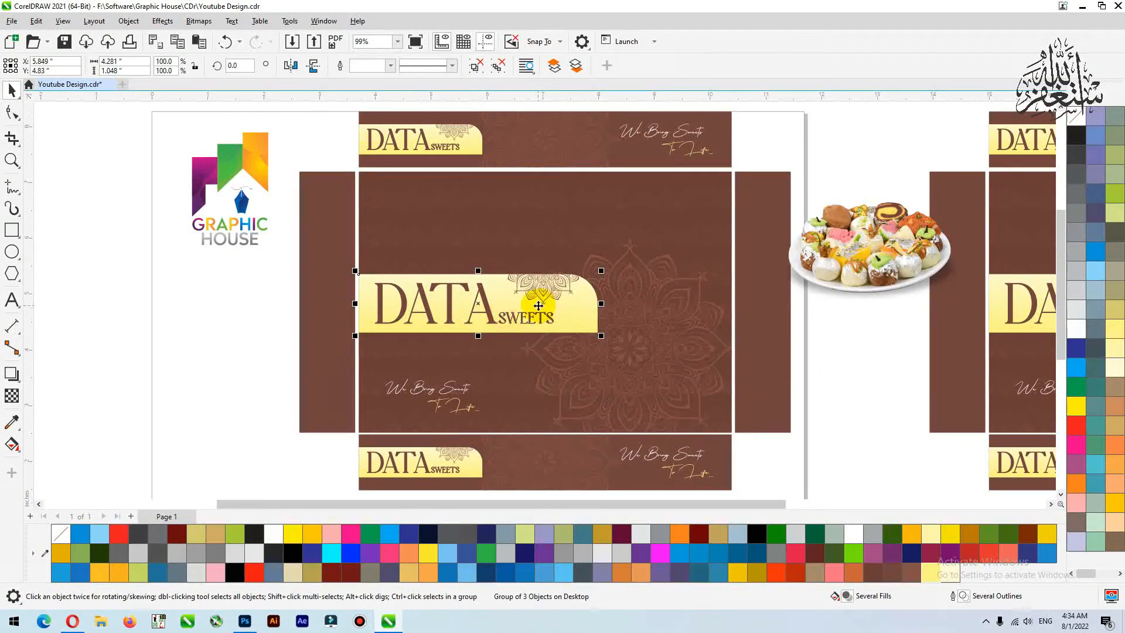
left_click(477, 69)
left_click(184, 291)
left_click(560, 301)
key("Delete")
left_click(484, 304)
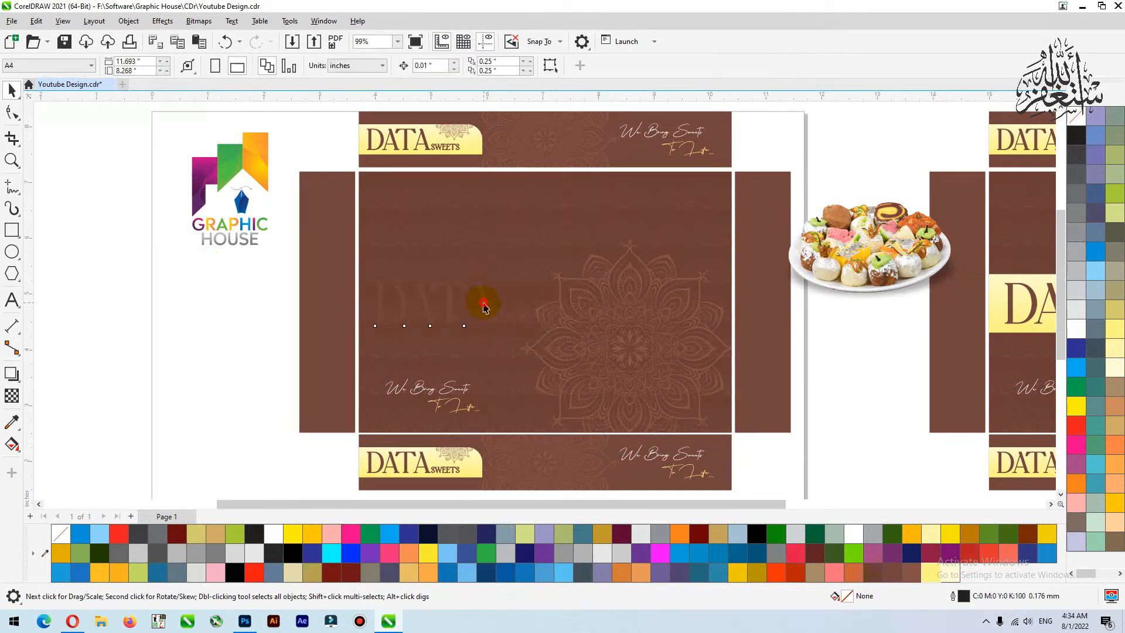
Draw a full-height white vertical rectangle about 2.15 in wide and centre it on the main panel
left_click(11, 232)
left_click_drag(480, 169, 605, 437)
key("space")
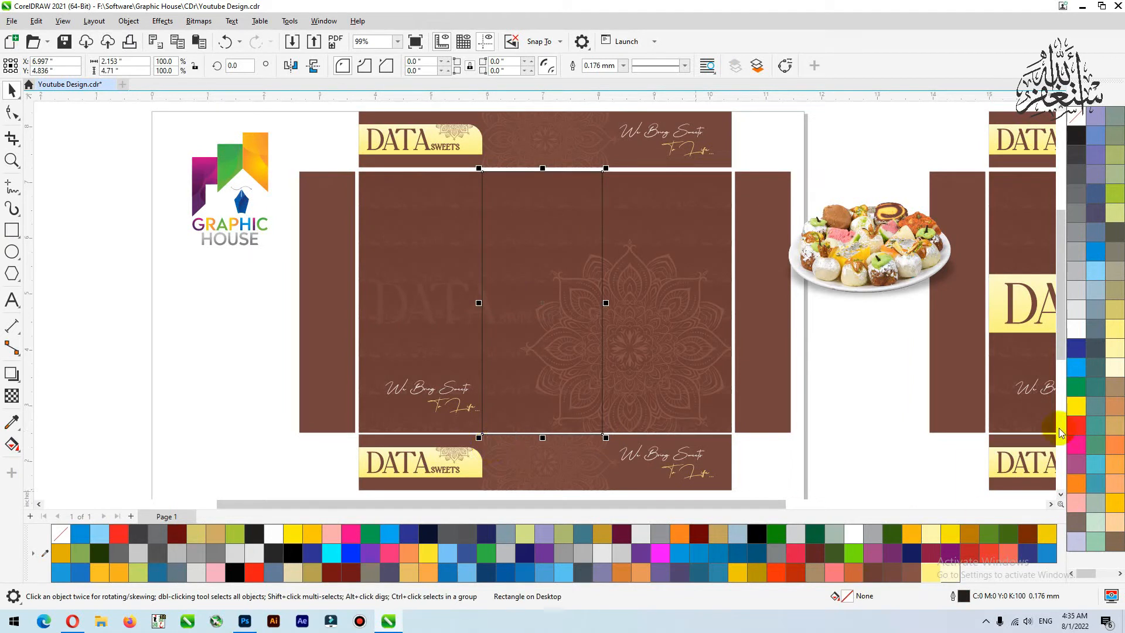
left_click(1075, 328)
left_click(849, 328)
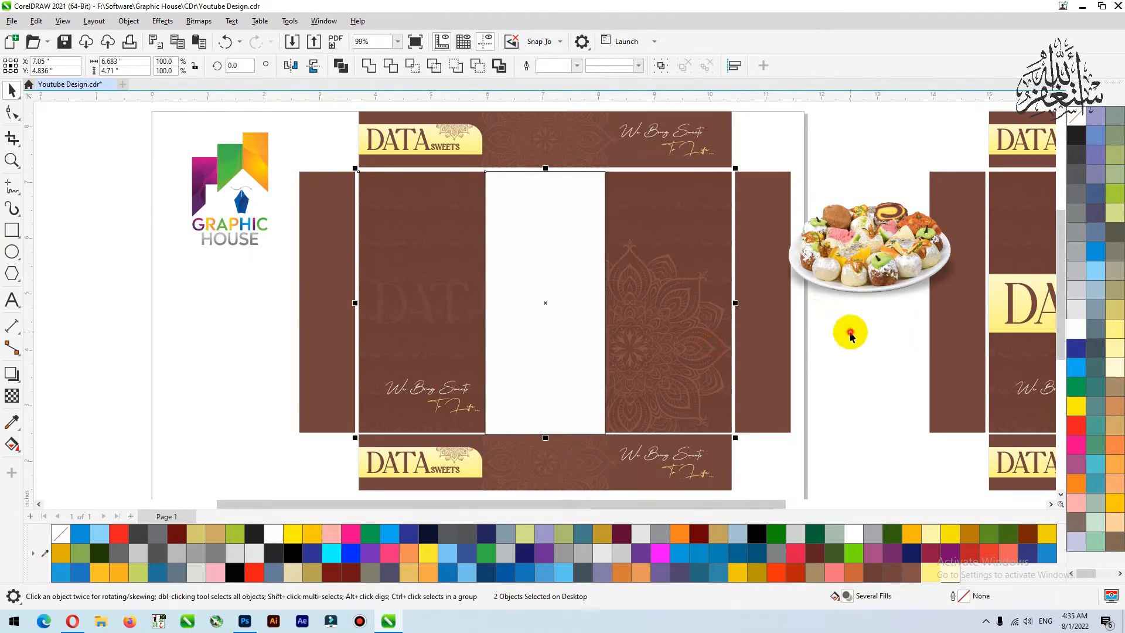
Centre the title words DATA and SWEETS horizontally on the white rectangle
left_click_drag(812, 204, 344, 374)
key("ctrl+z")
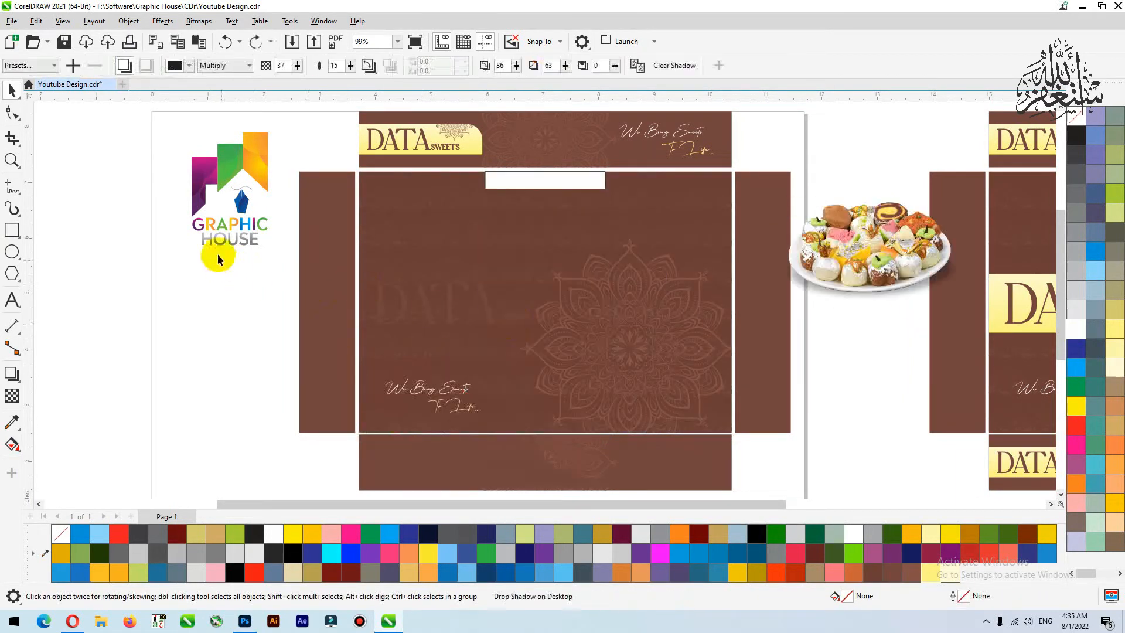
left_click_drag(220, 251, 753, 388)
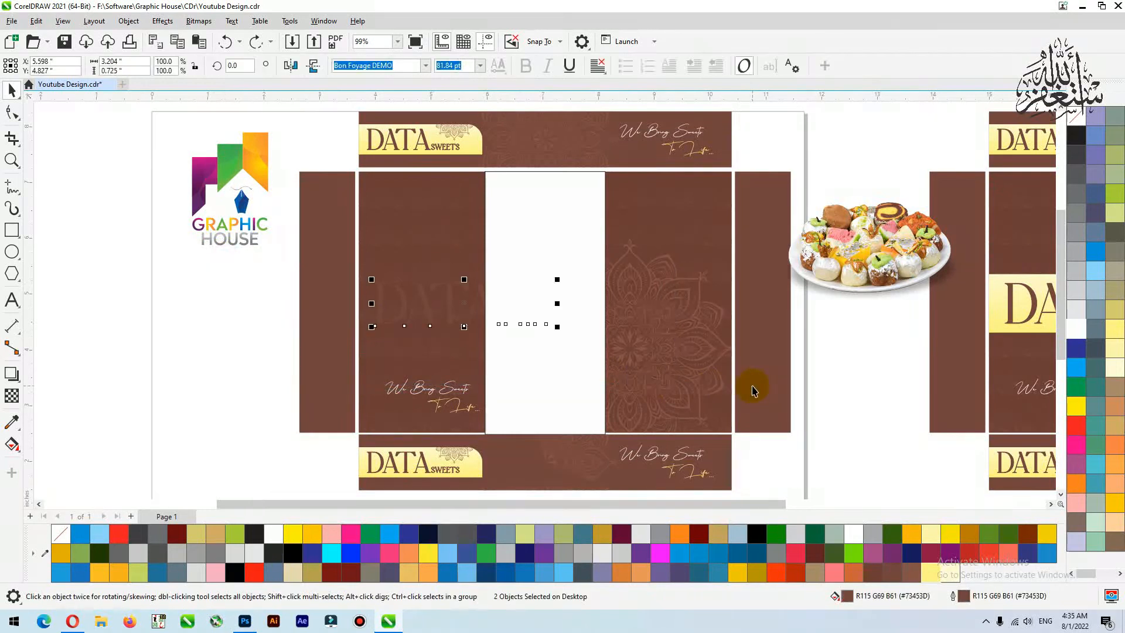
key("c")
left_click(201, 346)
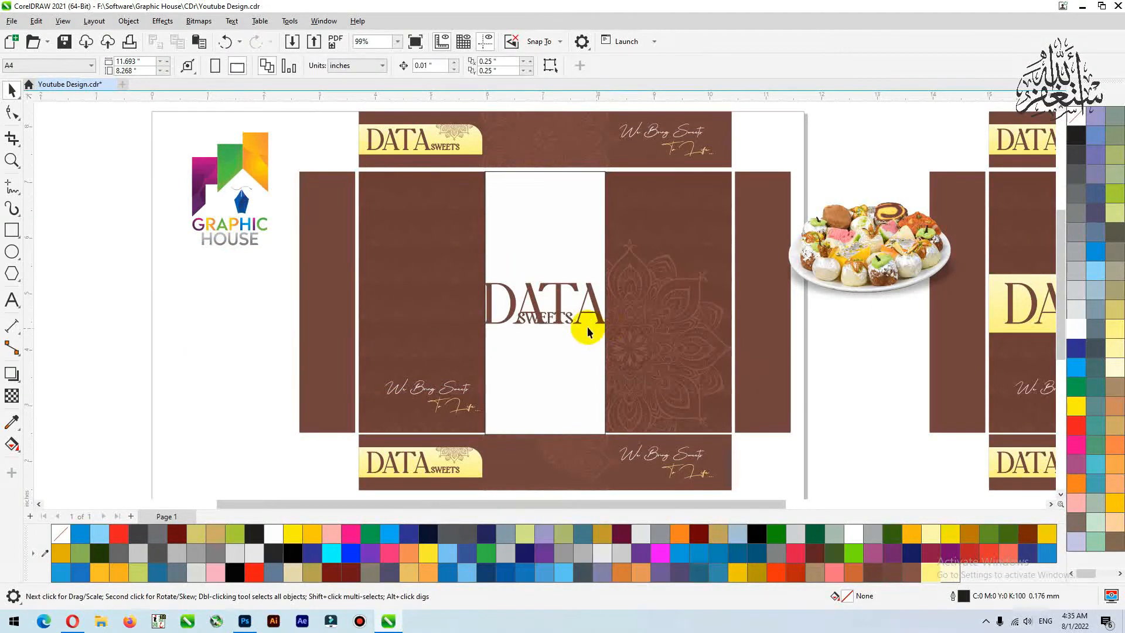
Move SWEETS below DATA and scale both words down together to about 62 pt
left_click_drag(571, 324, 574, 347)
left_click(606, 306)
left_click_drag(610, 280, 579, 316)
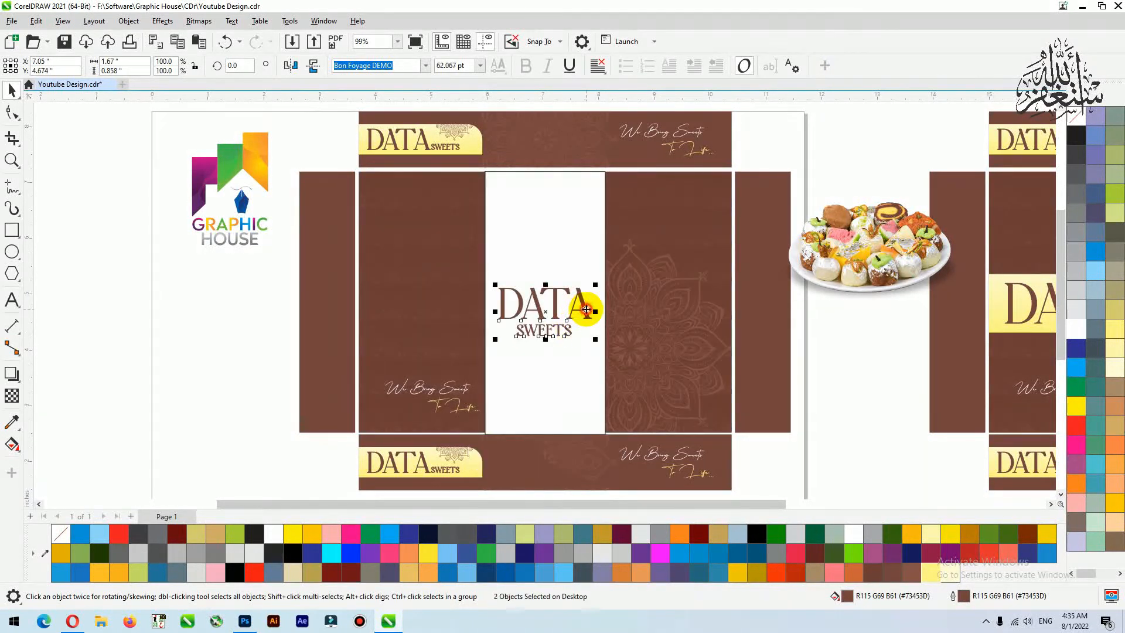
Set both title words to the CARENTRO DEMO font and recentre them on the white rectangle
left_click(425, 65)
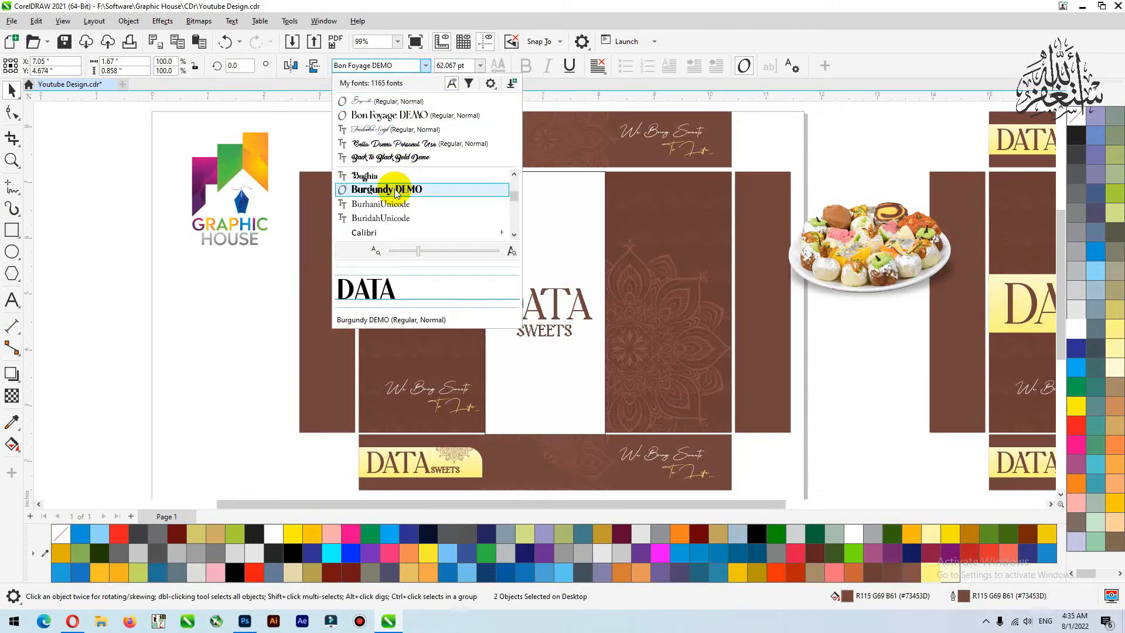
scroll(397, 197, "down", 3)
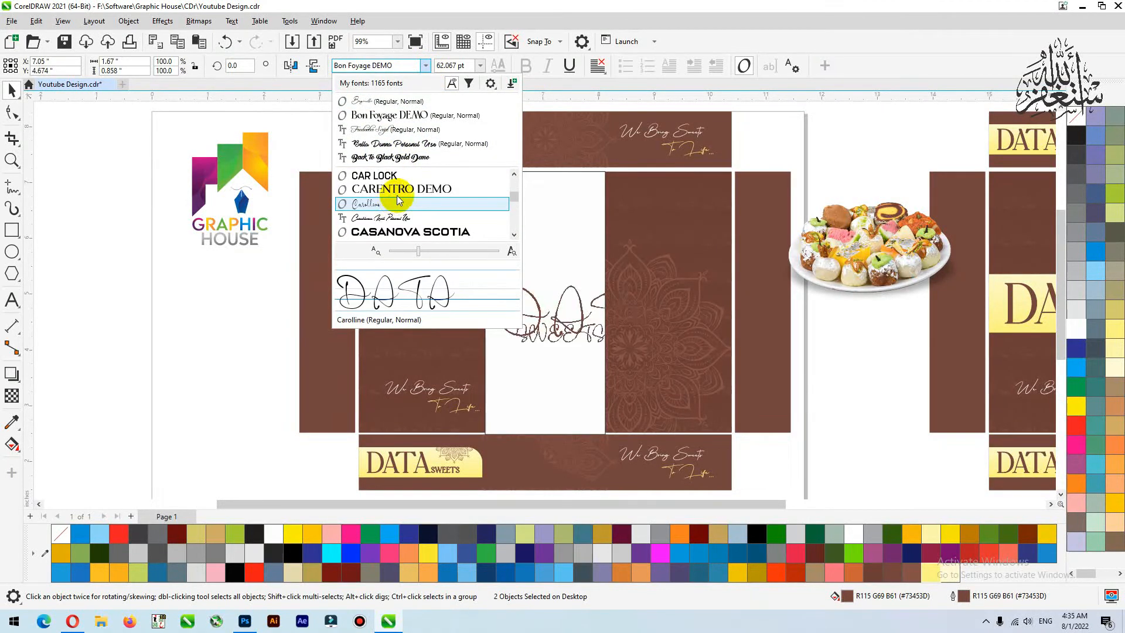
left_click(402, 190)
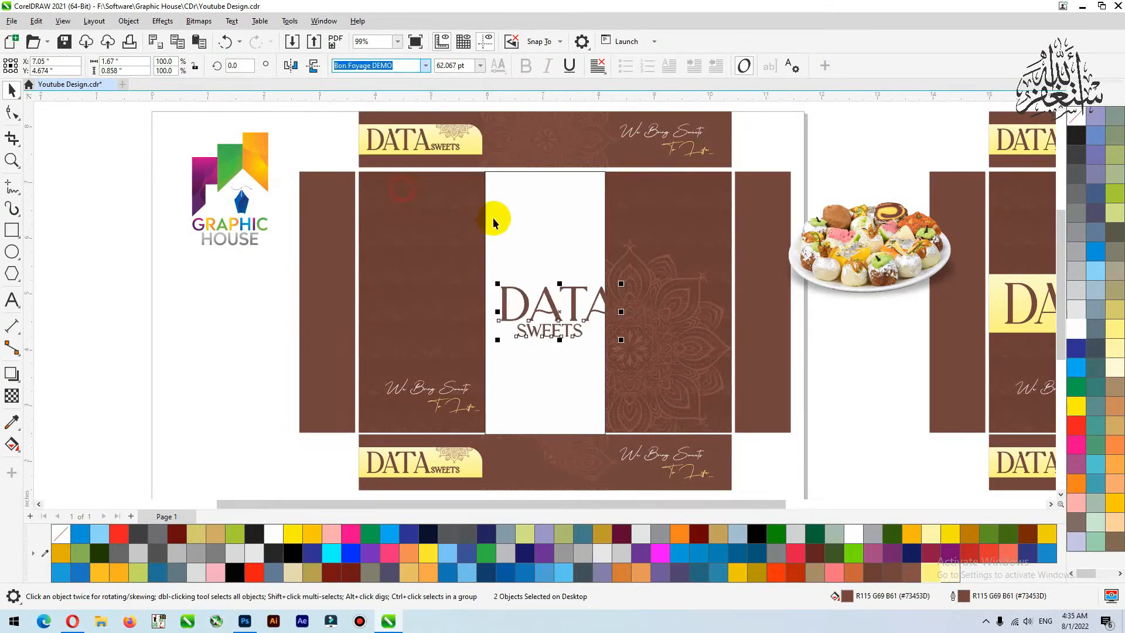
left_click(567, 251, "shift")
key("c")
left_click(289, 296)
Widen the white rectangle symmetrically to about 2.49 in and remove its outline
left_click(597, 312)
left_click(586, 250)
left_click_drag(609, 303, 618, 300)
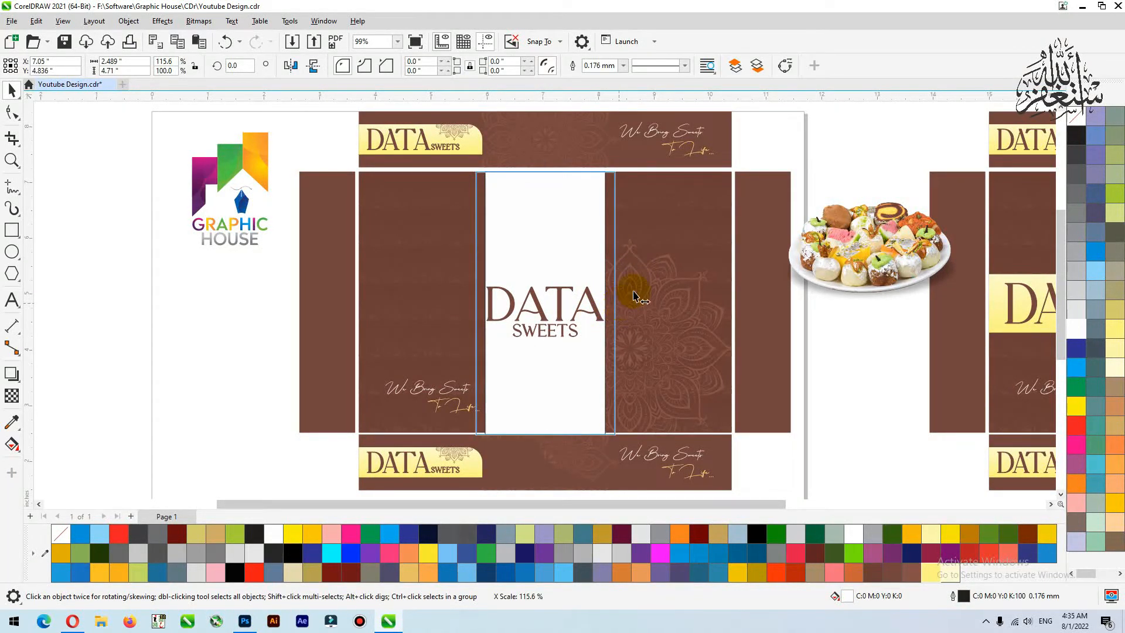
right_click(1076, 118)
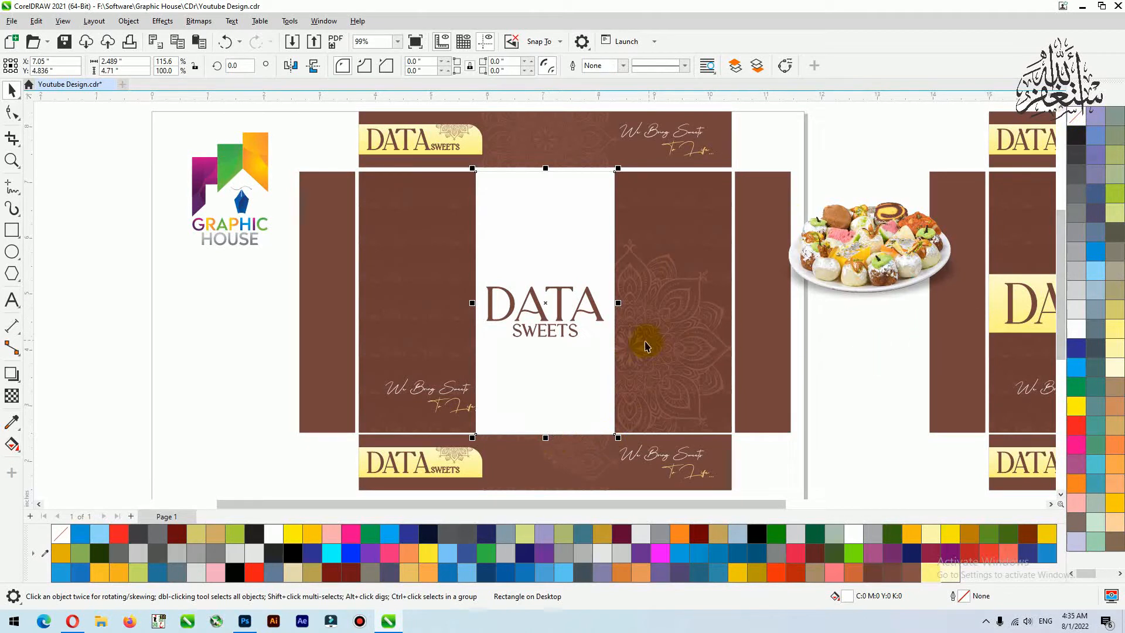
Copy the yellow gradient fill from the top flap's title band to the vertical rectangle
key("ctrl+shift+a")
left_click(591, 330)
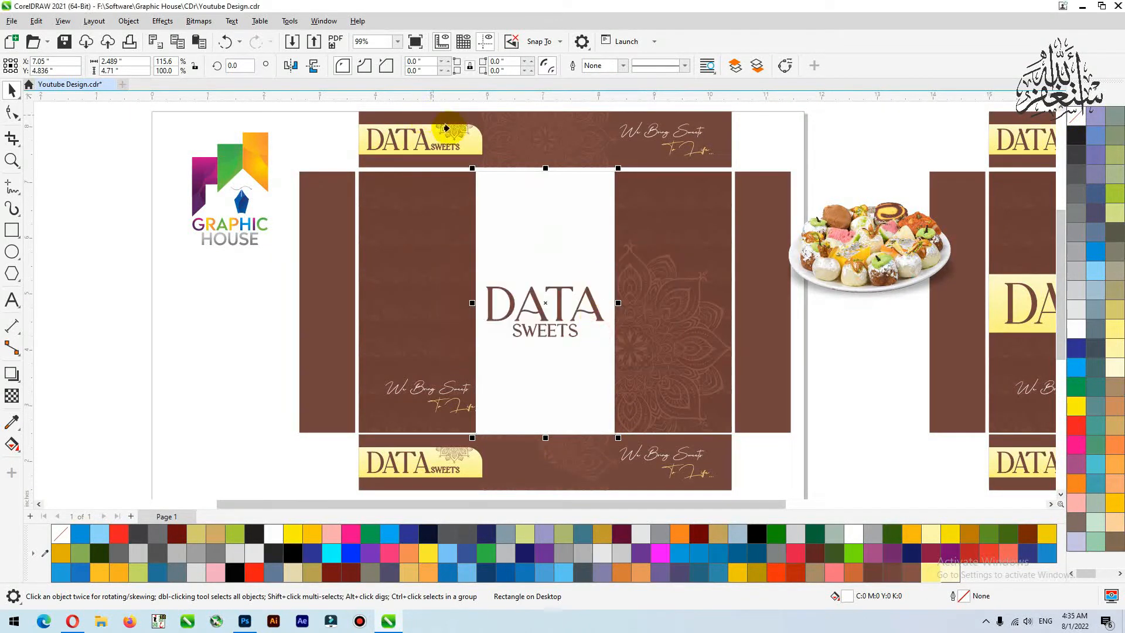
left_click(475, 154)
Place the sweets plate in front at the vertical band's lower end and move the tagline to the panel's upper-left corner
left_click_drag(949, 252, 587, 396)
key("shift+Page_Up")
left_click_drag(412, 396, 404, 202)
Remove the mandala from the main panel's PowerClip contents
left_click(740, 344)
left_click(701, 348)
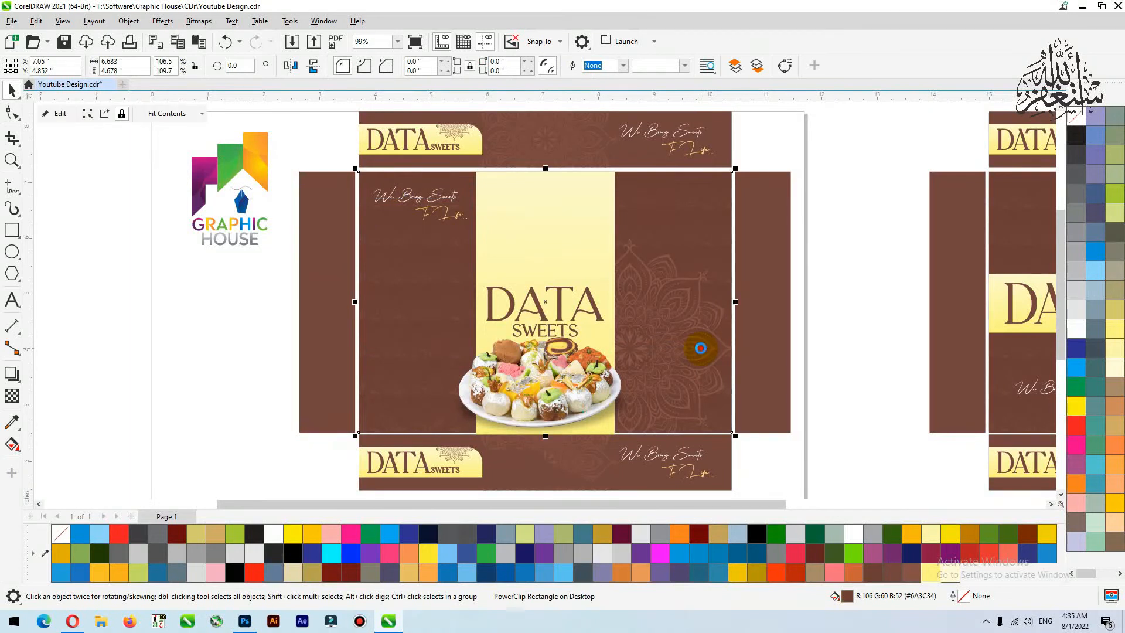
double_click(690, 378)
left_click(662, 358)
key("Delete")
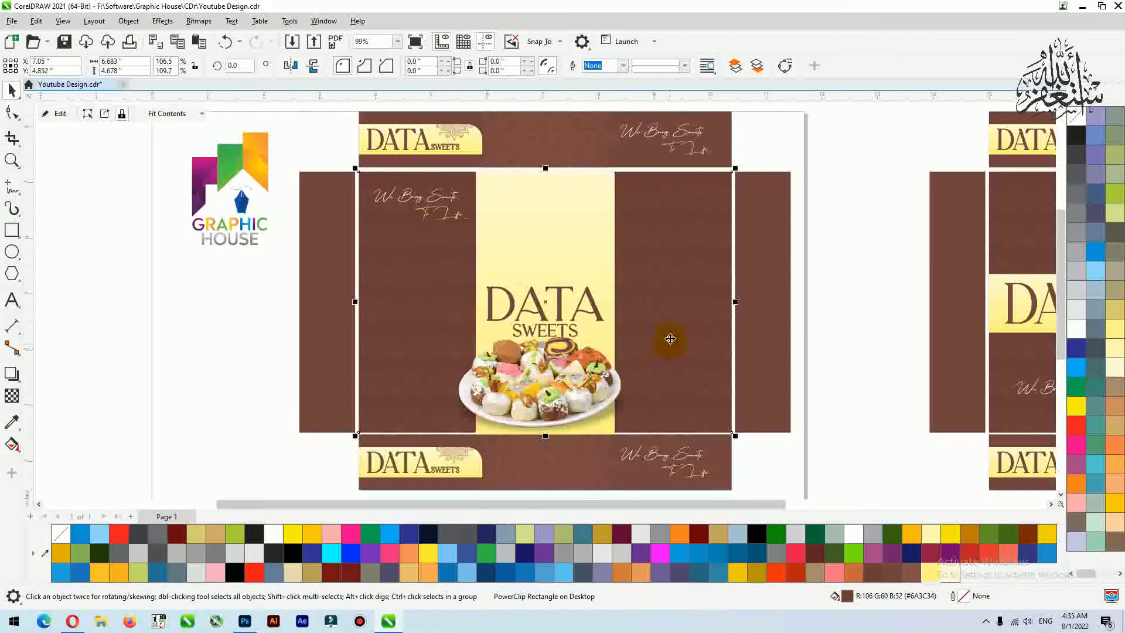
Paste the mandala, centre it on the main panel, and scale it to about 4.42 in
key("ctrl+v")
key("c")
key("e")
left_click(837, 200)
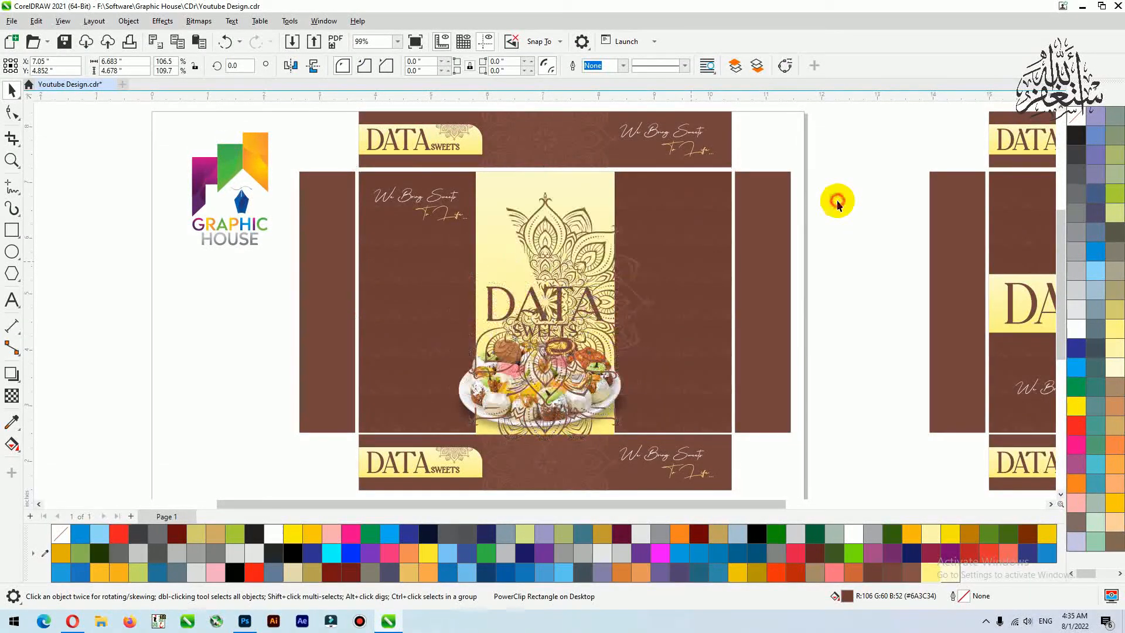
left_click(611, 264)
left_click_drag(660, 188, 672, 175)
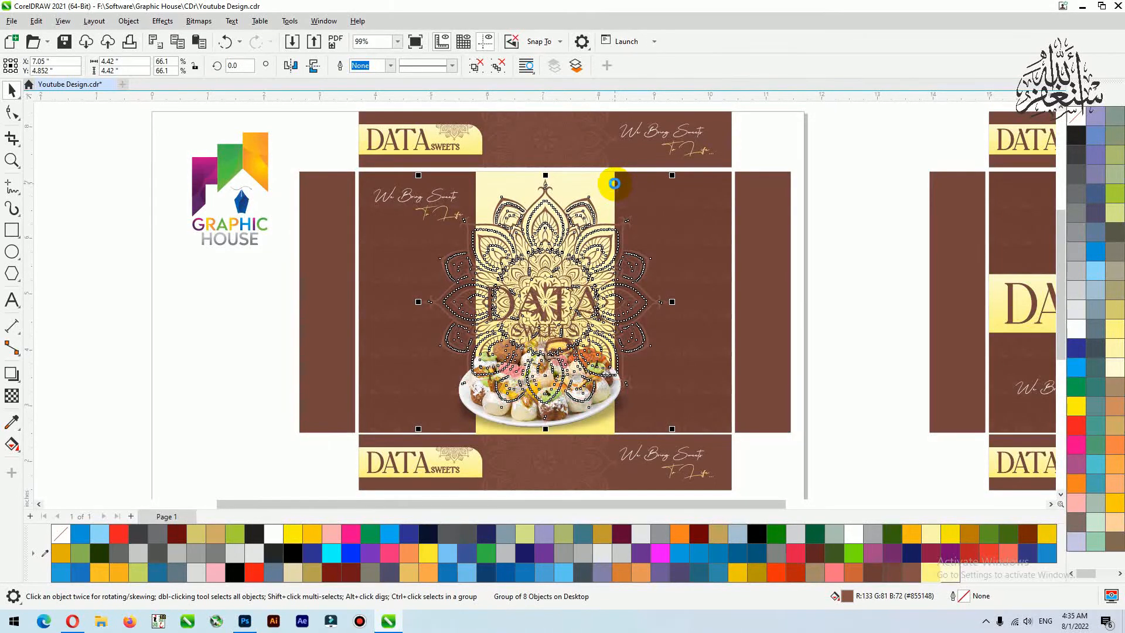
Send the mandala behind the yellow band, title and plate on the main panel
key("ctrl+Page_Down")
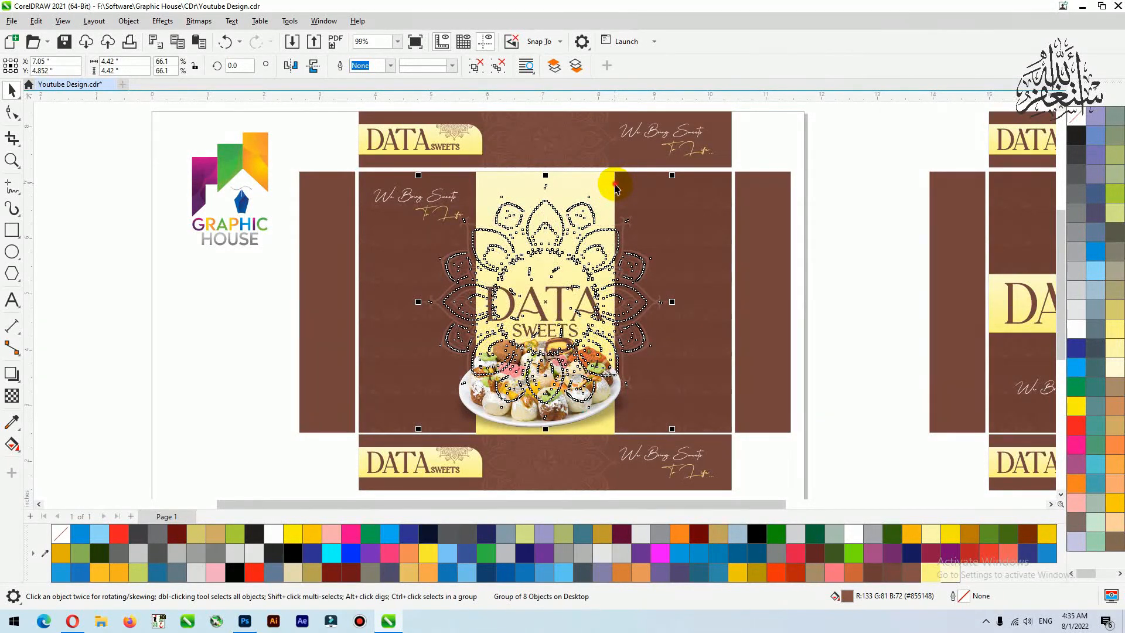
left_click(861, 170)
left_click(711, 188)
key("shift+F2")
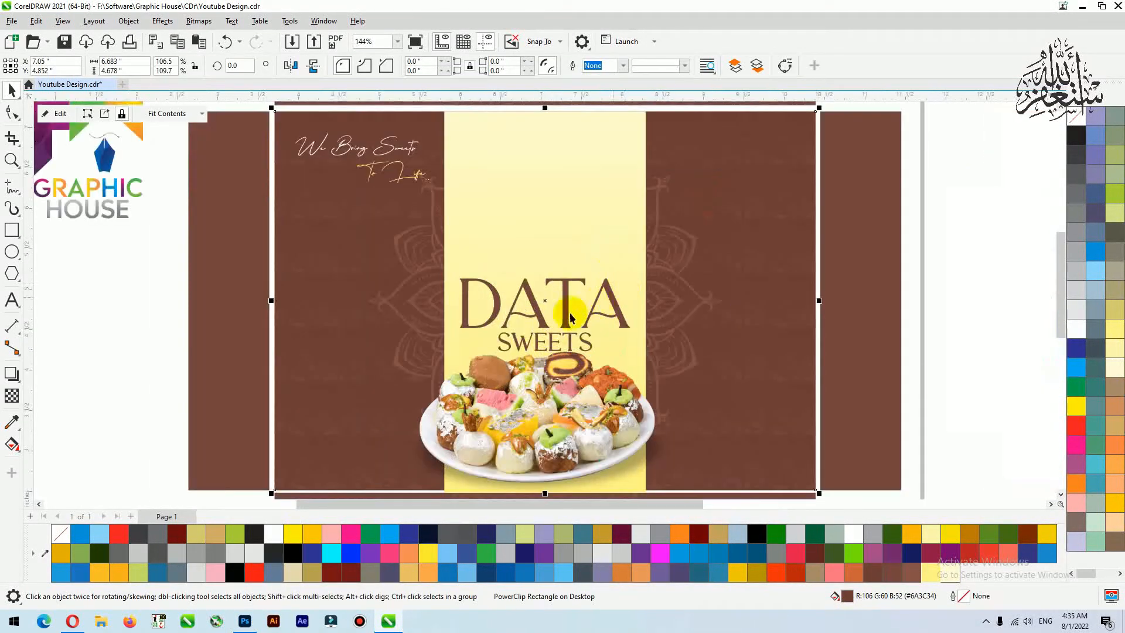
Align DATA and SWEETS on a common centre and move them up into the upper part of the yellow band
left_click(539, 397, "ctrl")
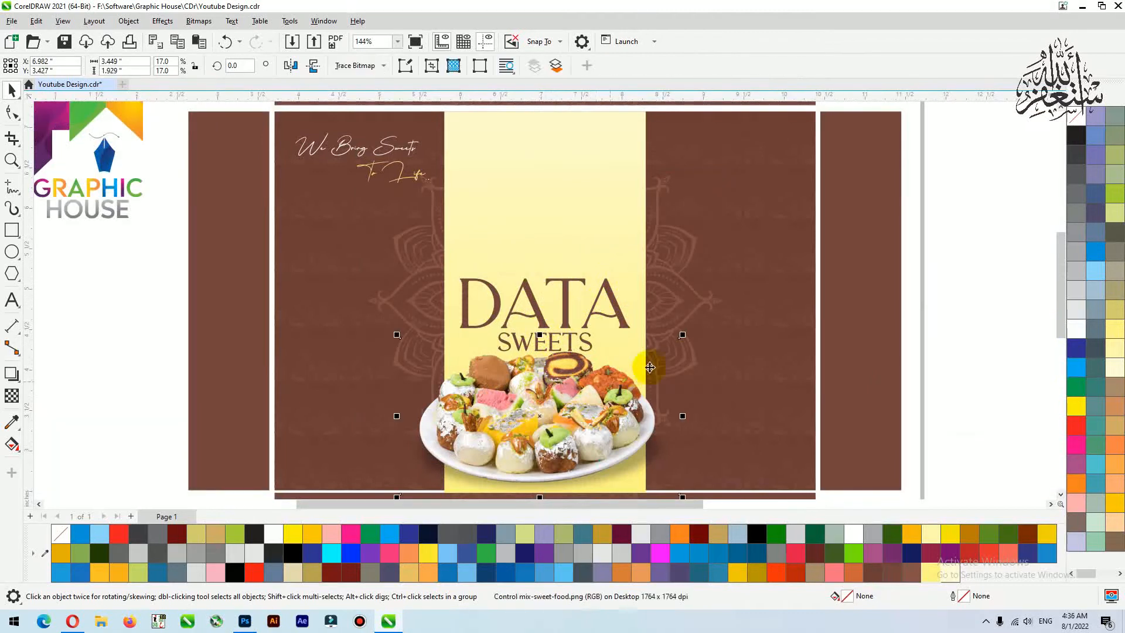
left_click(574, 311)
left_click(569, 347, "shift")
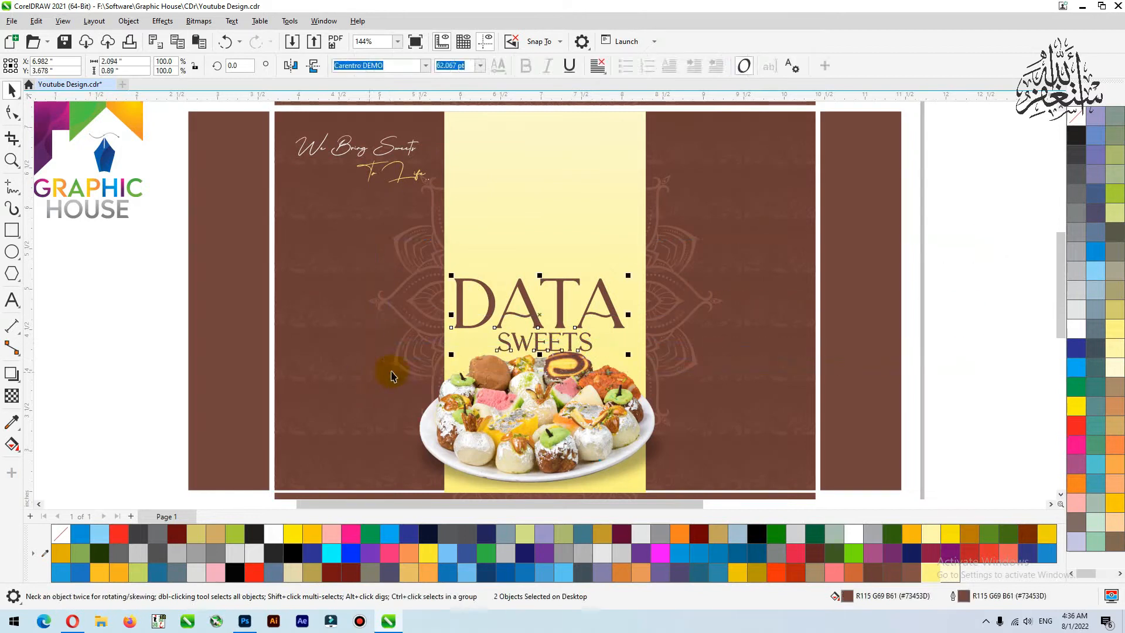
key("c")
left_click_drag(541, 319, 550, 220)
Move the sweets plate up slightly and enlarge it to about 3.87 in wide
left_click(559, 403)
left_click_drag(560, 425, 560, 388)
left_click_drag(687, 297, 698, 289)
left_click_drag(603, 373, 603, 379)
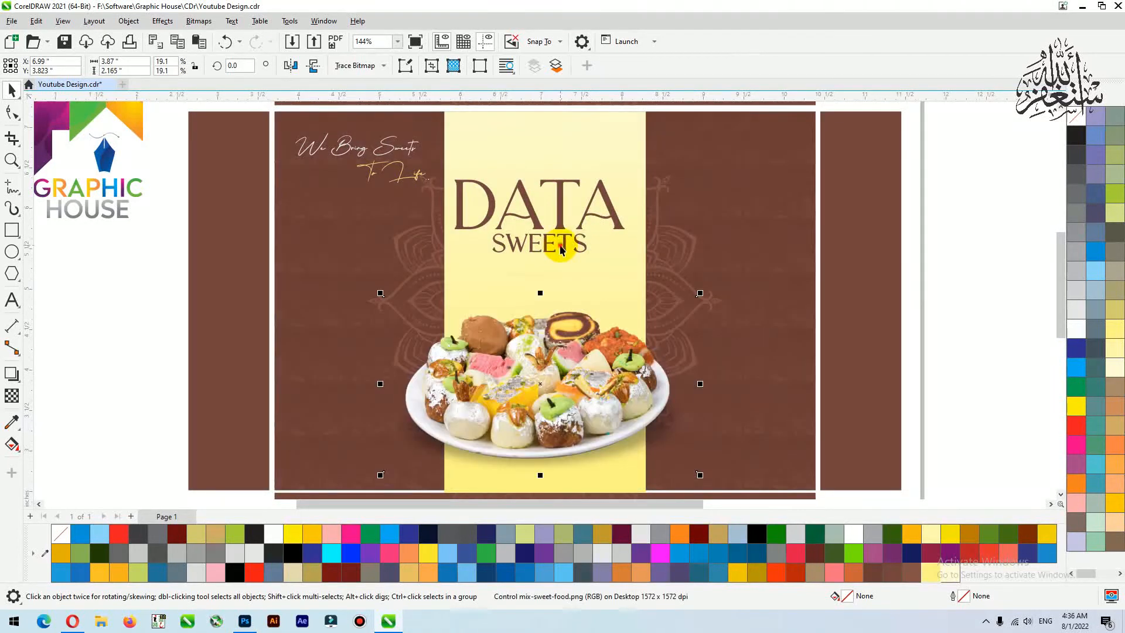
Enlarge and centre the word SWEETS on the yellow band, and scale the whole title to about 1.87 in wide
left_click(566, 246)
mouse_move(589, 232)
left_mouse_down()
mouse_move(600, 232)
mouse_move(595, 252)
left_mouse_up()
left_click(615, 153, "shift")
key("c")
left_click_drag(936, 153, 436, 280)
left_click_drag(634, 179, 623, 176)
Scale the main panel's tagline down to about 1.4 in wide
left_click(376, 163)
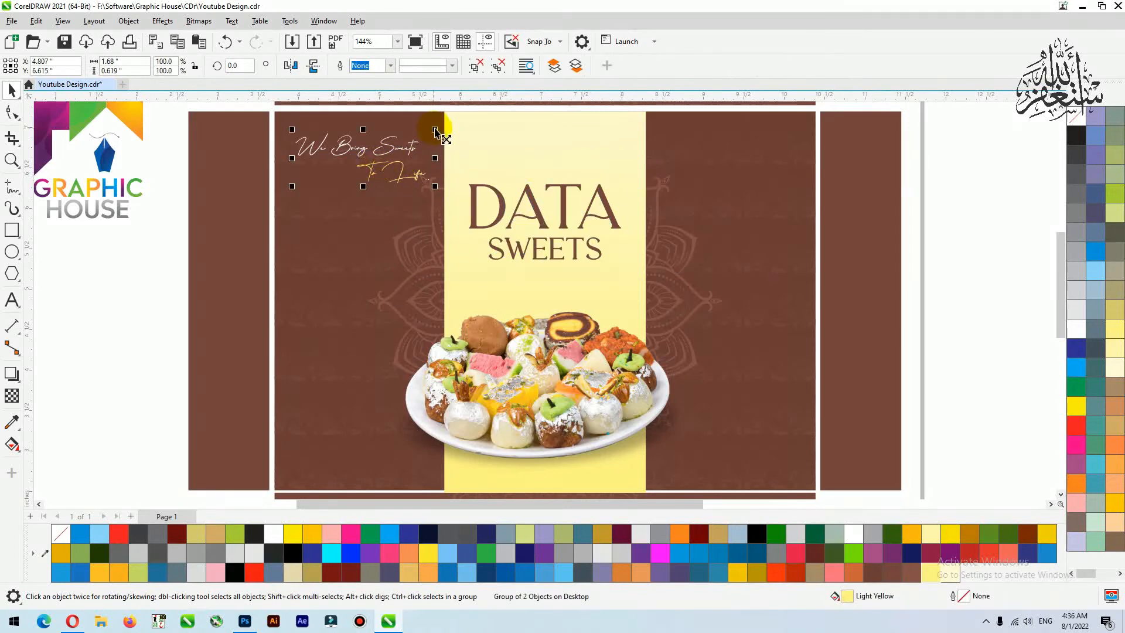
left_click_drag(426, 130, 424, 133)
scroll(535, 283, "down", 3)
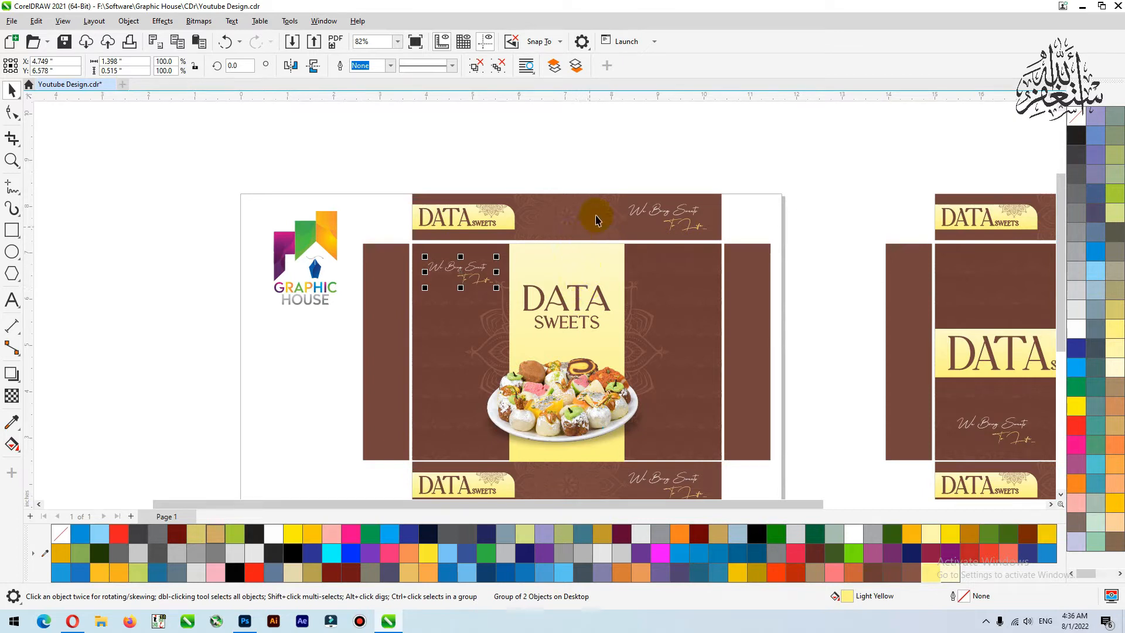
Delete the top flap's old title band and place a grouped copy of the main DATA SWEETS title there
left_click_drag(574, 164, 375, 254)
key("Delete")
left_click(576, 307)
left_click(573, 325, "shift")
key("ctrl+g")
left_click_drag(573, 325, 525, 209)
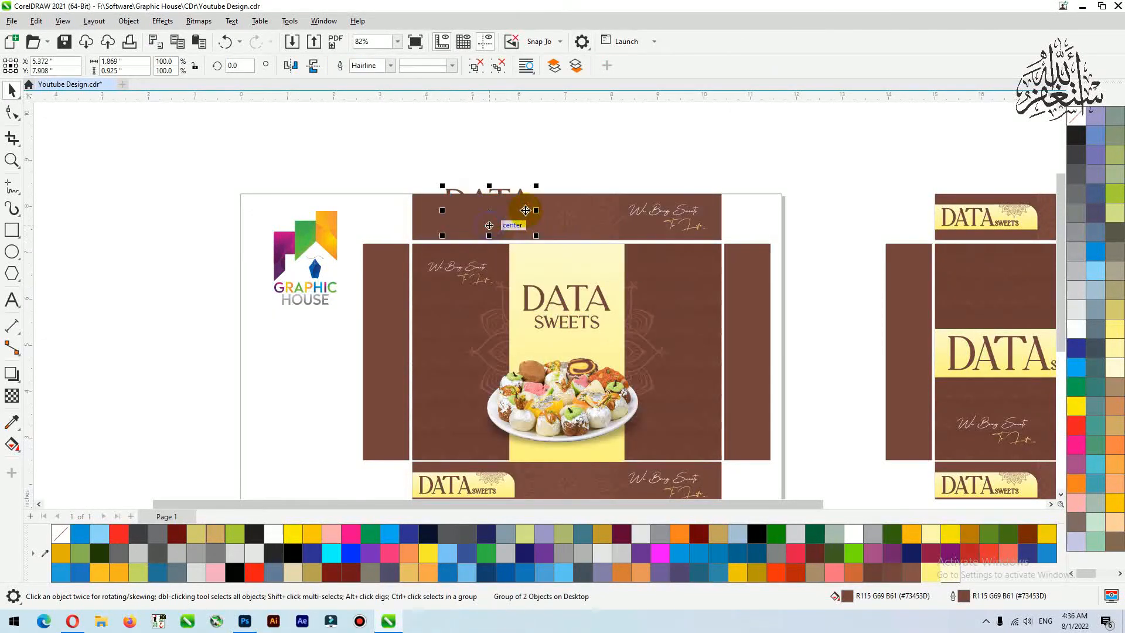
left_click_drag(595, 275, 504, 214)
left_click_drag(490, 266, 482, 224)
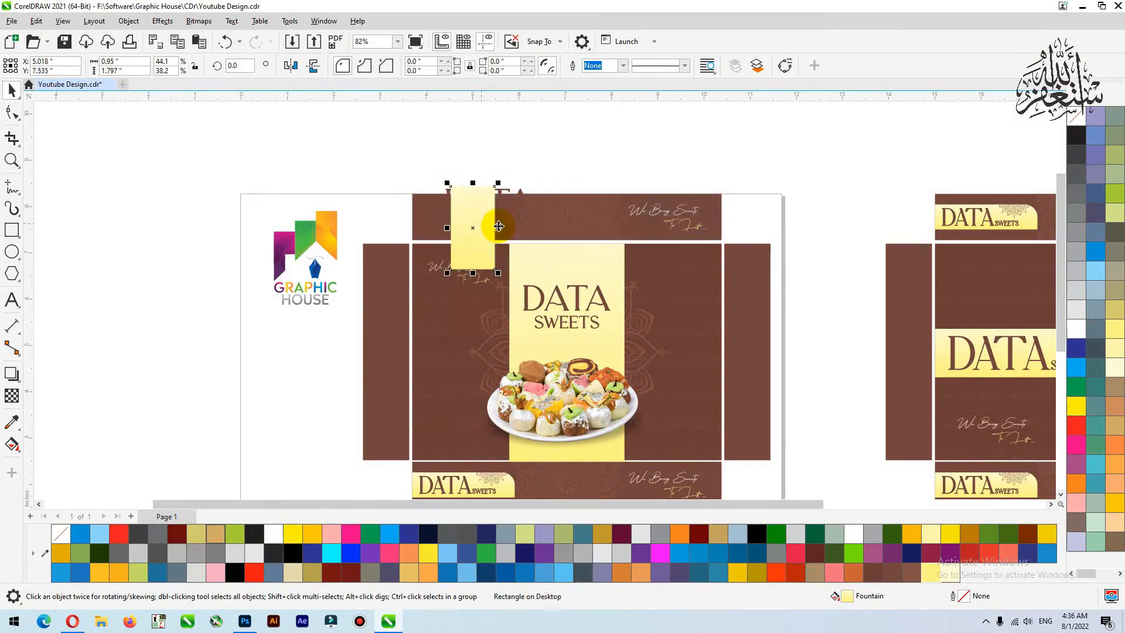
key("ctrl+z")
key("ctrl+z")
Reduce a copy of the yellow band to about 2.49 by 0.97 in and centre it vertically on the top flap
left_click_drag(477, 391, 488, 300)
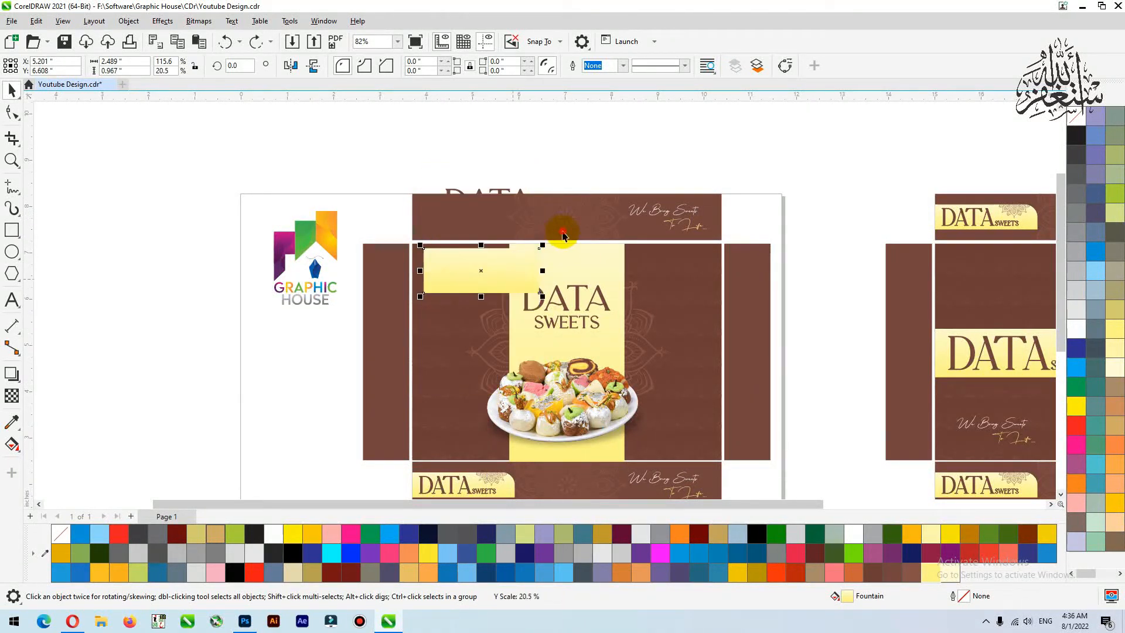
key("e")
left_click(570, 163)
Stretch the yellow rectangle to the top flap's full height and PowerClip it inside the flap
key("F2")
left_click_drag(592, 166, 354, 285)
left_click(525, 241)
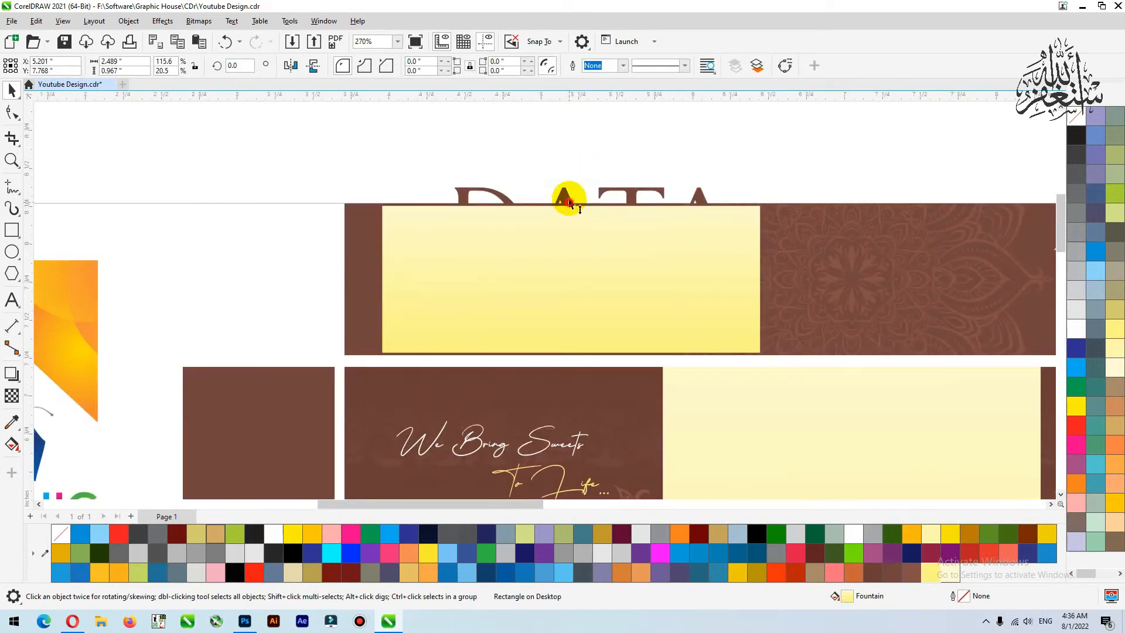
left_click_drag(569, 202, 577, 191)
key("ctrl+1")
left_click(801, 217)
Move the DATA SWEETS title onto the top flap's yellow rectangle and shrink it slightly to fit
left_click(735, 155)
left_click_drag(634, 240, 621, 258)
left_click_drag(726, 202, 709, 208)
left_click(725, 216)
key("shift+F2")
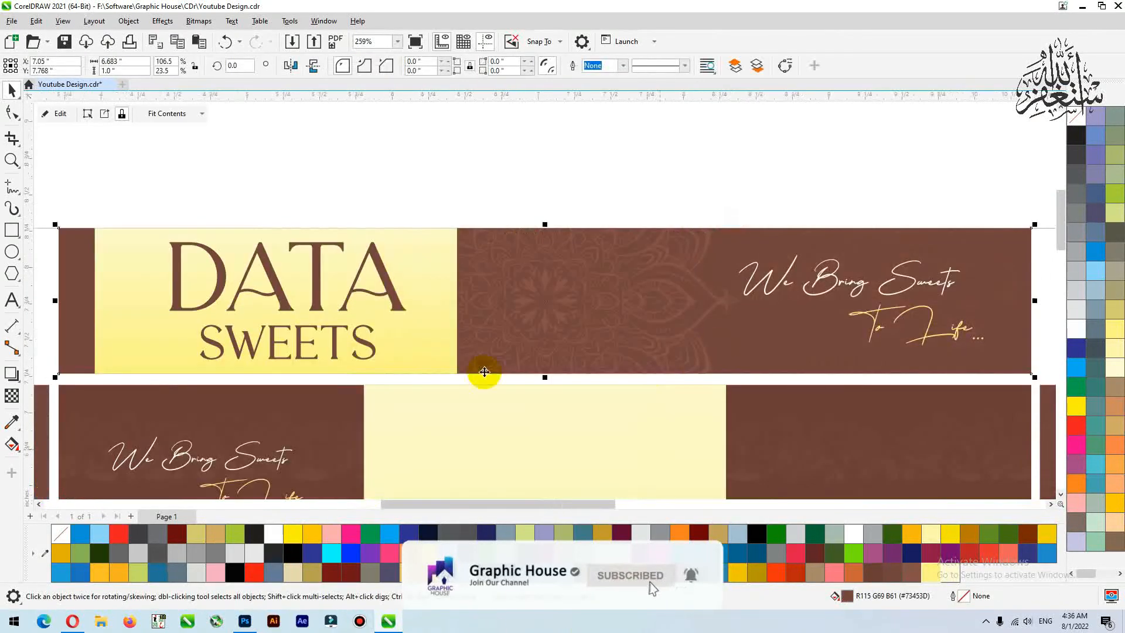
scroll(515, 173, "down", 4)
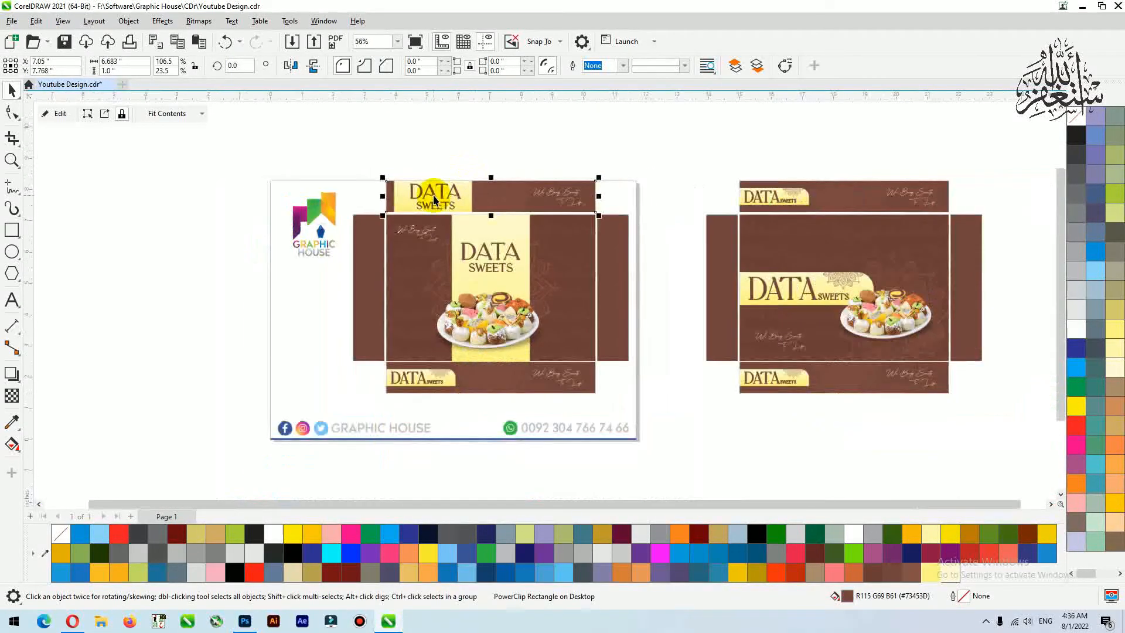
left_click(612, 208)
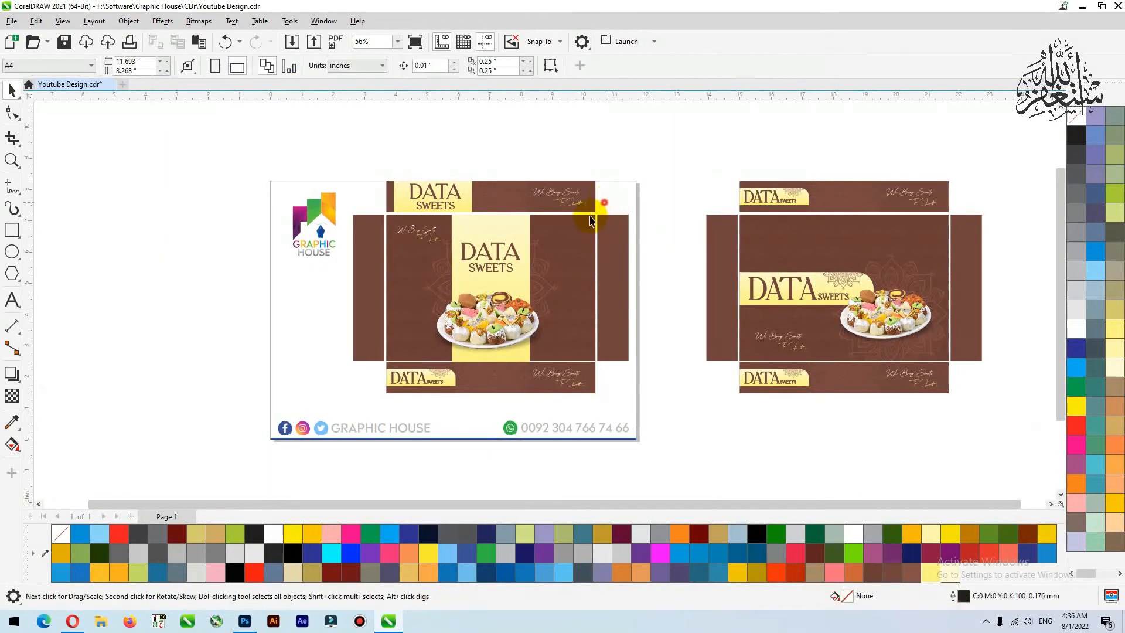
Copy the main panel with all its artwork to the empty area beside the page's left edge
left_click_drag(381, 370, 381, 372)
scroll(604, 279, "down", 2)
left_click_drag(534, 294, 284, 341)
key("shift+F2")
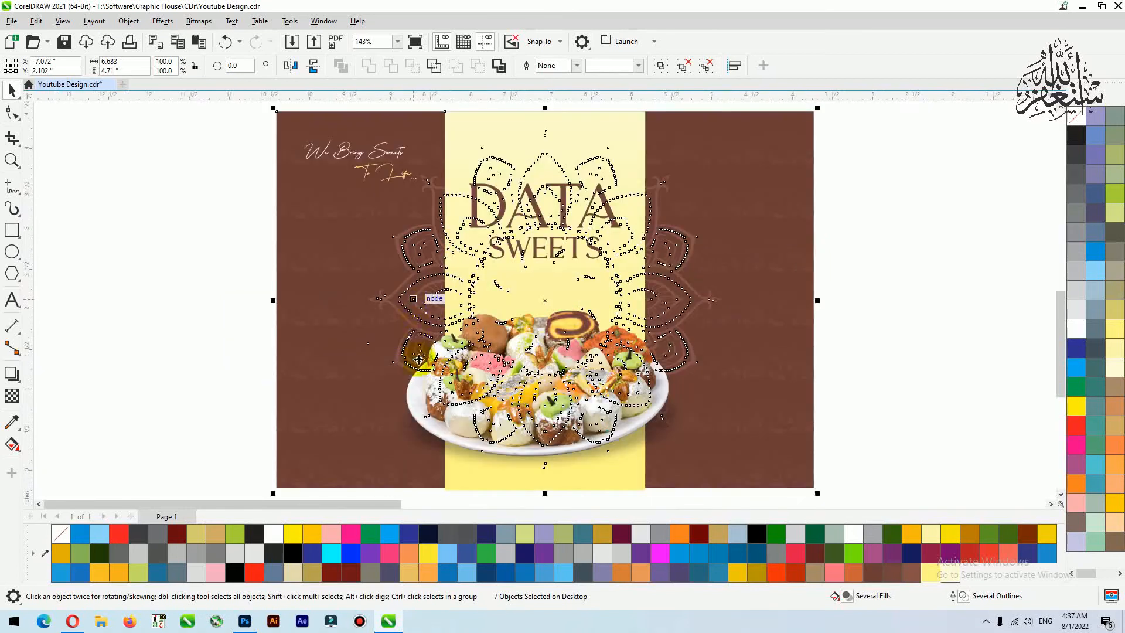
left_click(195, 303)
Convert the copied panel's yellow band to curves and move its two upper nodes to form a slanted four-sided shape
left_click(618, 154)
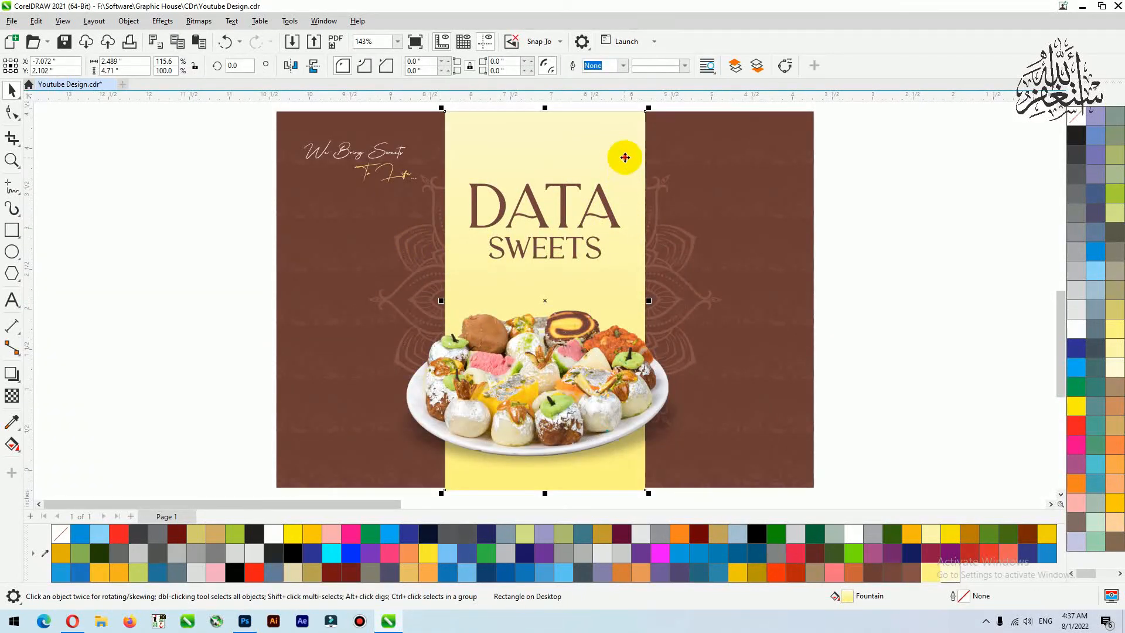
key("ctrl+q")
key("F10")
left_click_drag(646, 113, 727, 213)
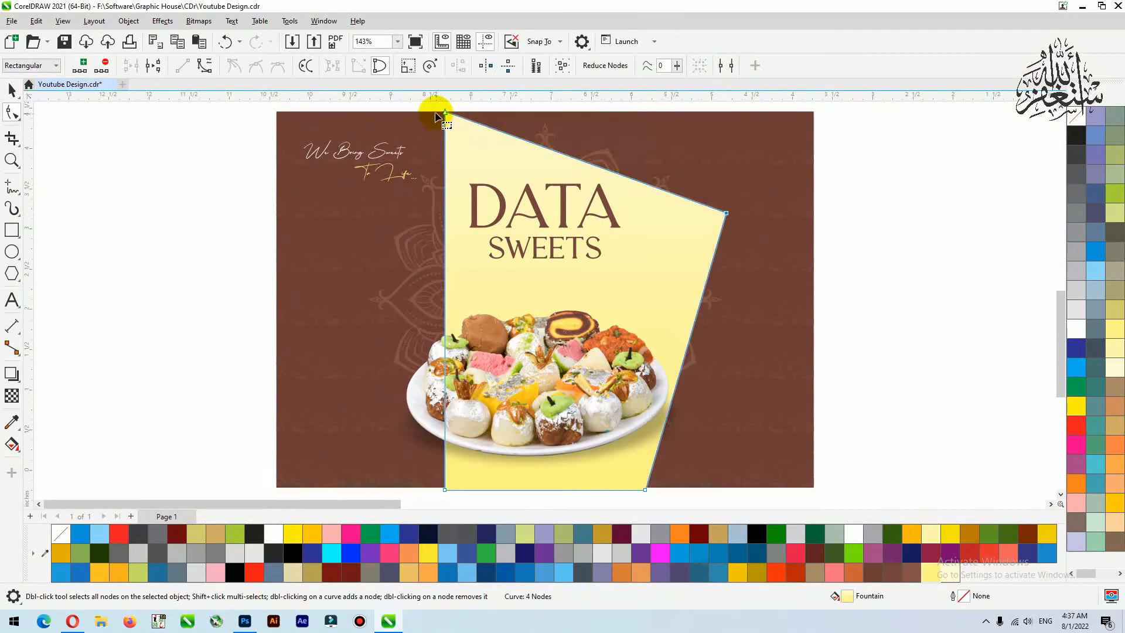
left_click_drag(444, 114, 402, 213)
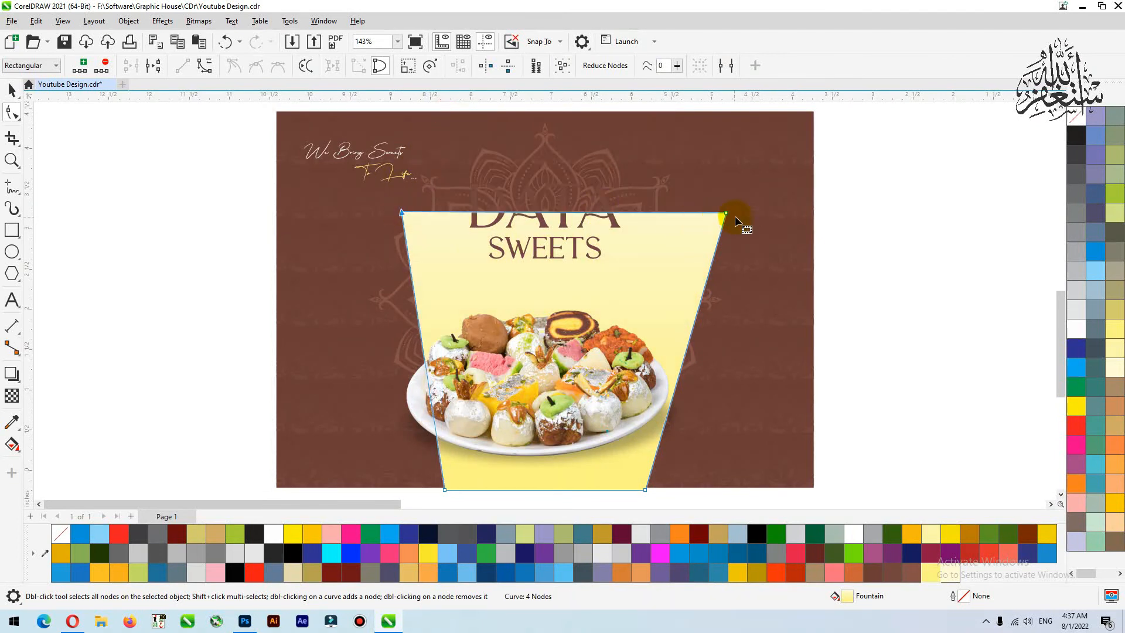
left_click_drag(727, 214, 755, 157)
left_click_drag(402, 214, 402, 248)
Move the DATA SWEETS title to the upper-right part of the slanted yellow shape
key("space")
left_click(555, 236)
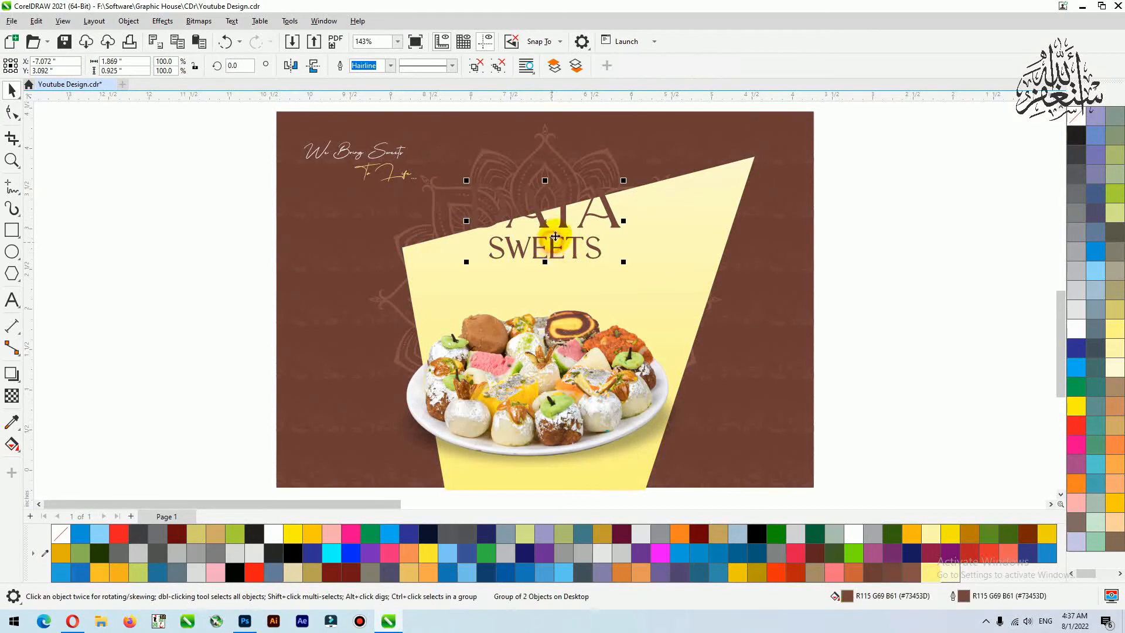
left_click_drag(563, 223, 638, 265)
left_click(715, 199)
left_click_drag(713, 192, 680, 174)
key("ctrl+z")
Skew a copy of the yellow shape slightly, fill it light brown (#8E6961) and send it behind the original shape
left_click(752, 158)
left_click_drag(584, 153, 558, 153)
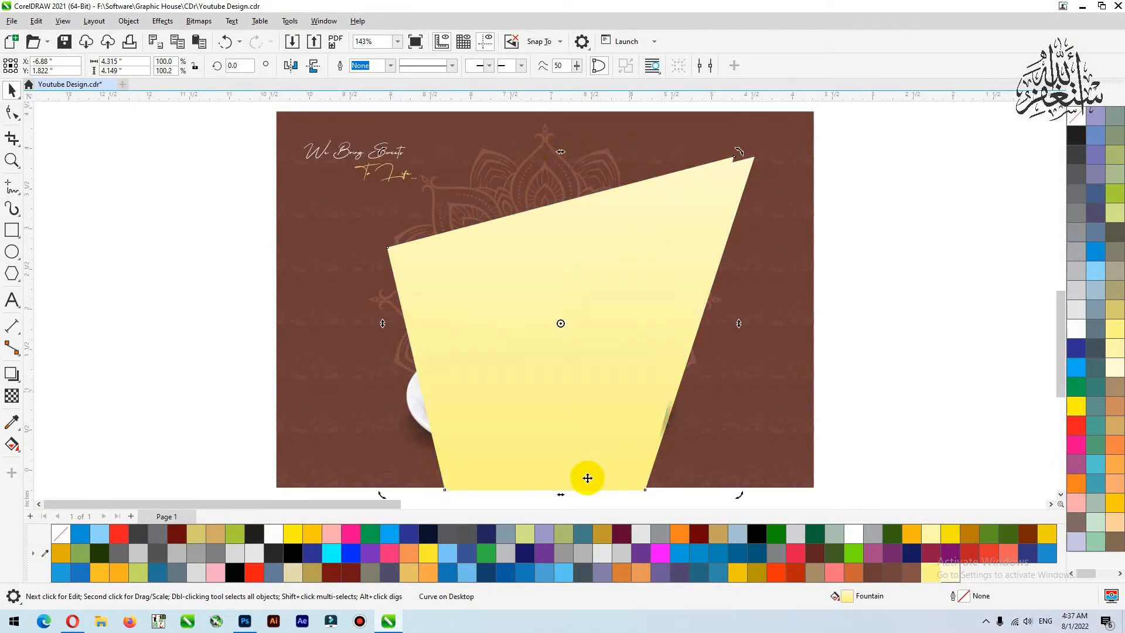
left_click(886, 580)
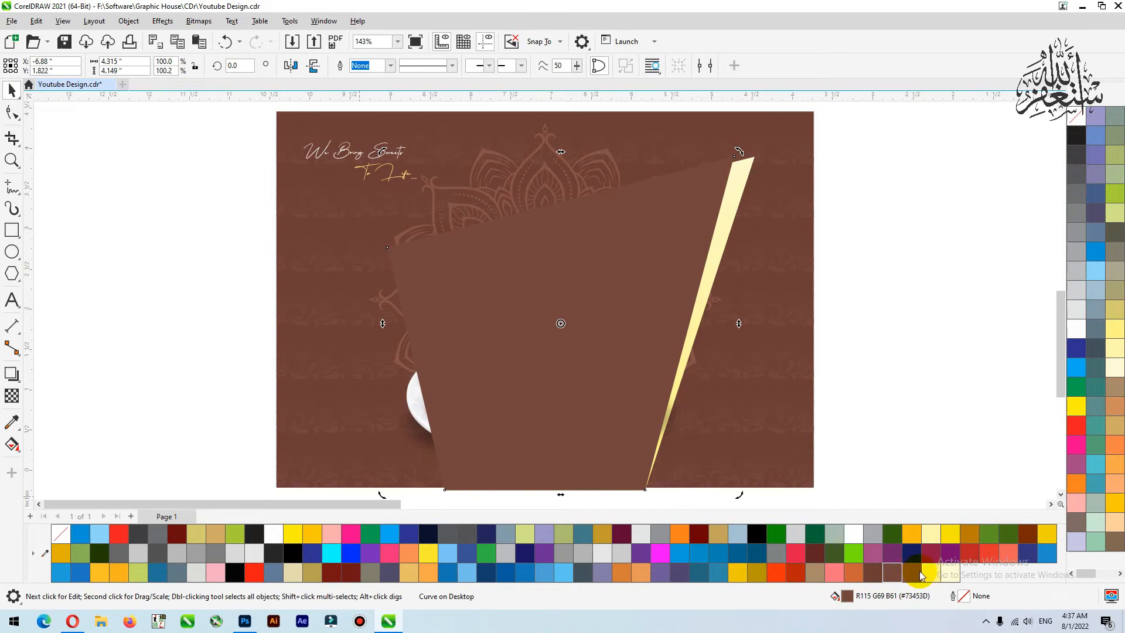
left_click(1078, 326, "ctrl")
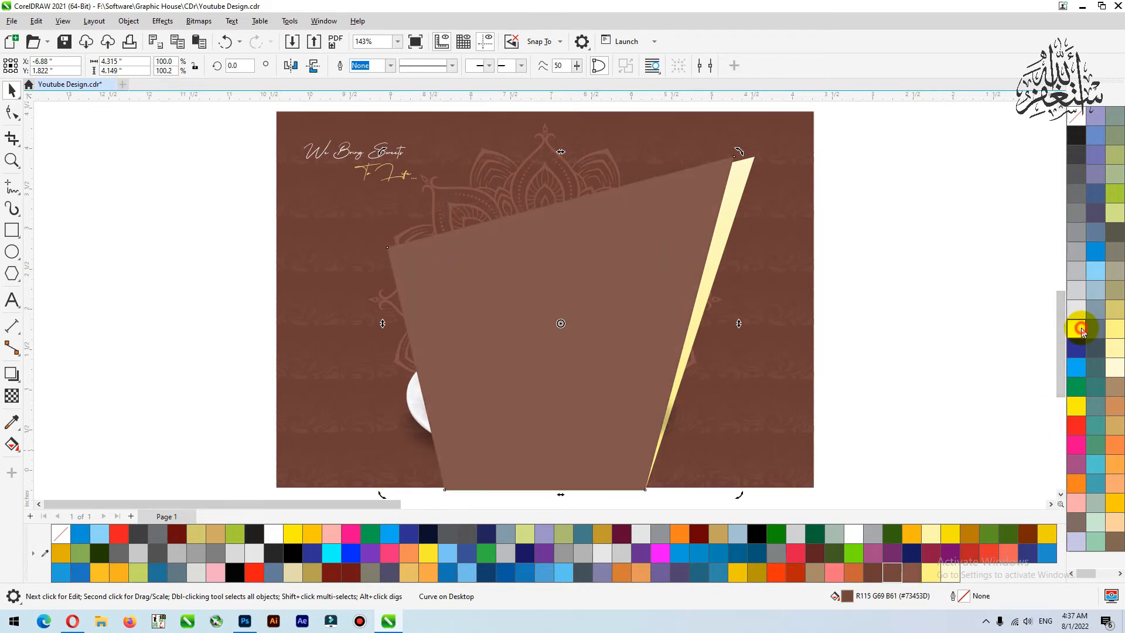
left_click(1078, 326, "ctrl")
key("ctrl+Page_Down")
key("ctrl+Page_Down")
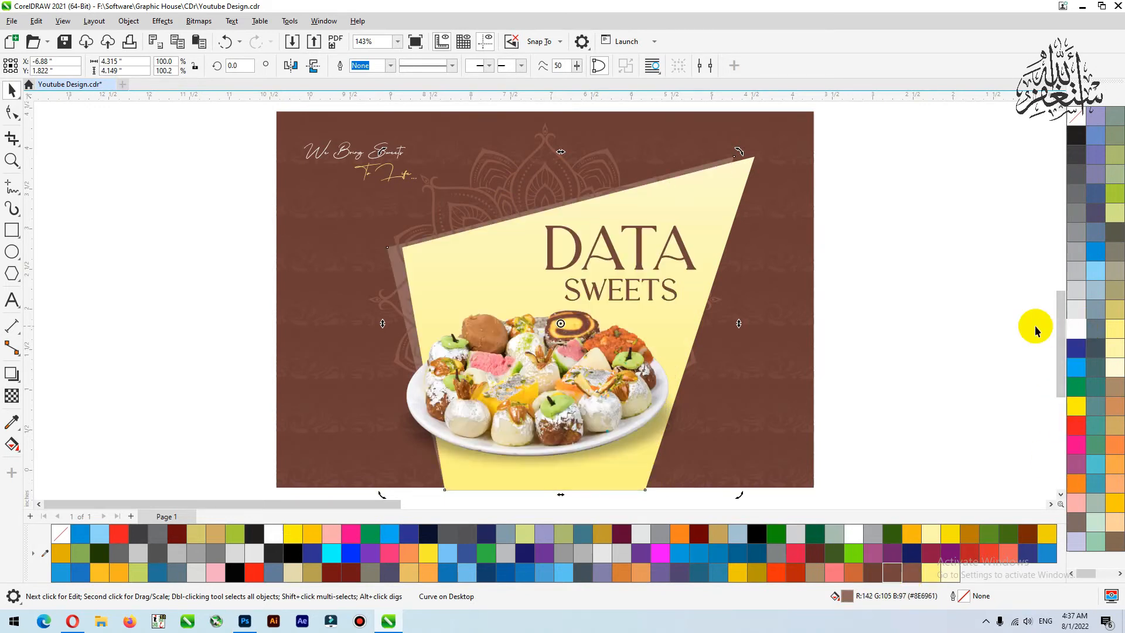
left_click(536, 181)
left_click(532, 179)
left_click_drag(529, 178, 462, 181)
key("ctrl+z")
Scale the mandala down to about 1.75 in and place a copy at the yellow shape's lower end
left_click(515, 183)
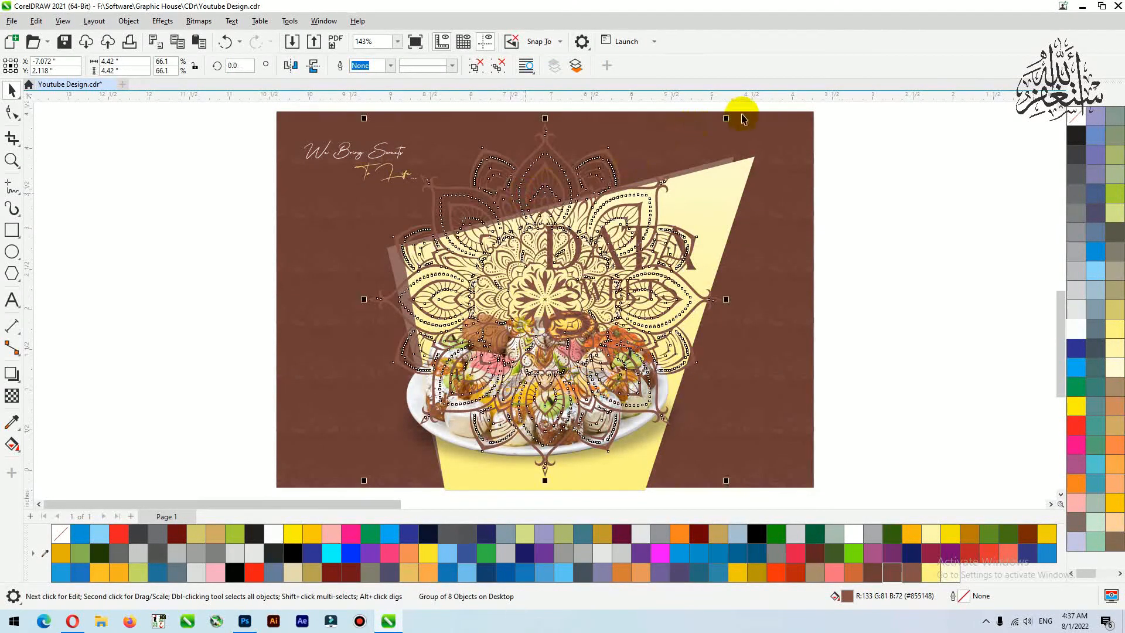
left_click_drag(725, 121, 652, 157)
left_click_drag(545, 298, 540, 440)
right_click(540, 440)
PowerClip the mandala at the yellow shape's upper-left corner inside that shape
left_click(464, 253)
left_click(465, 253)
key("ctrl+1")
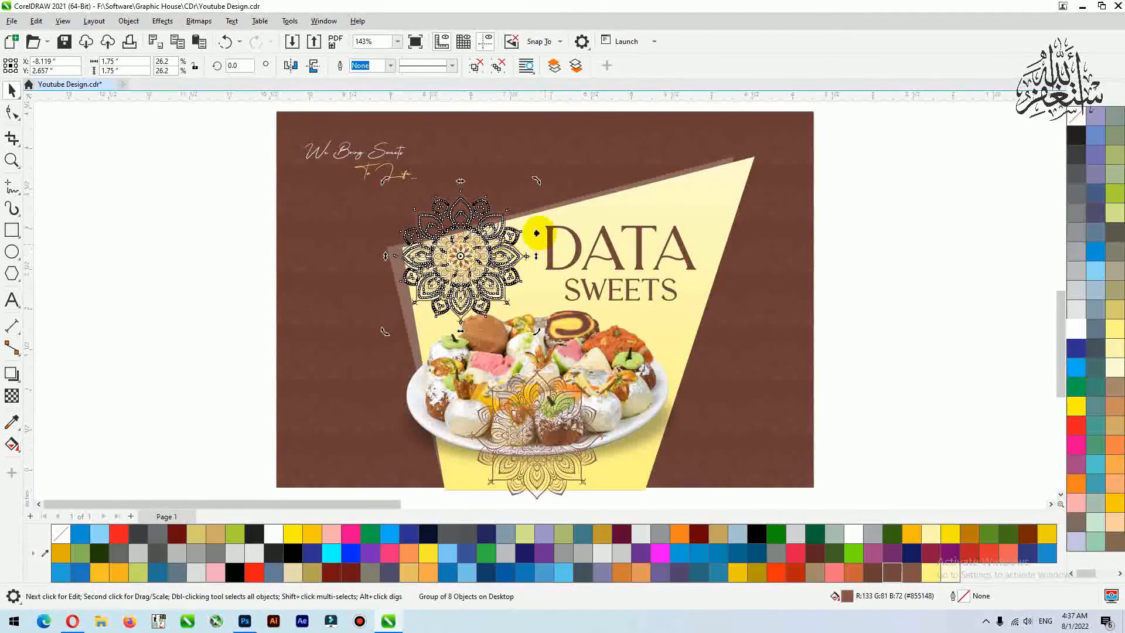
left_click(535, 232)
left_click_drag(448, 273, 403, 274)
key("ctrl+z")
Fill the lower mandala with golden yellow (C0 M20 Y100 K0)
left_click(551, 459)
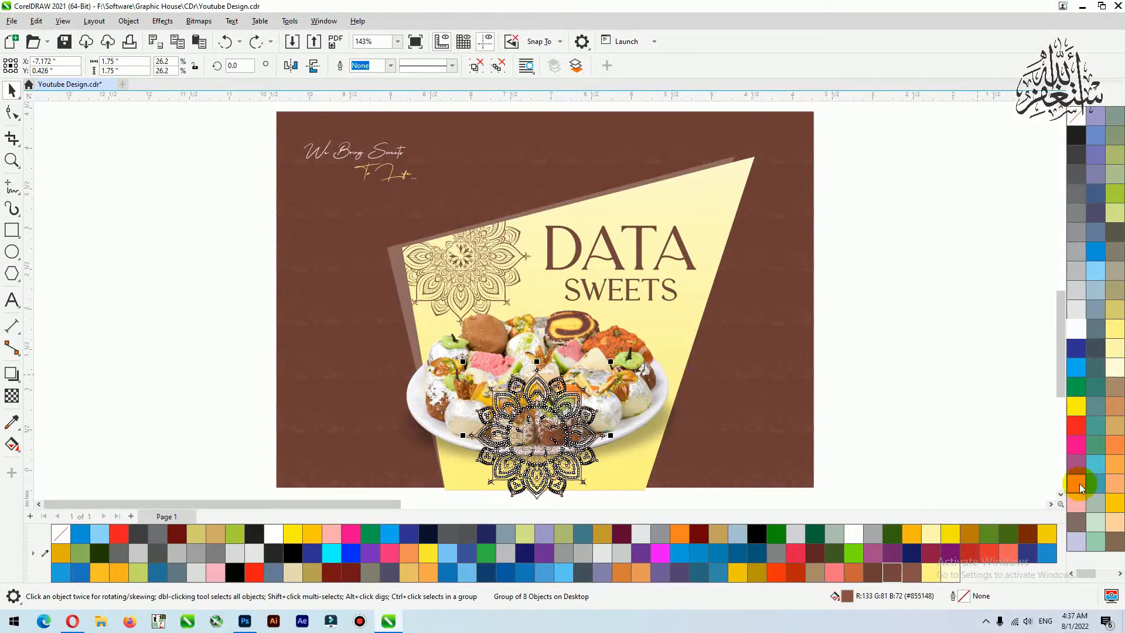
left_click(1118, 502)
scroll(609, 292, "down", 2)
scroll(552, 356, "up", 4)
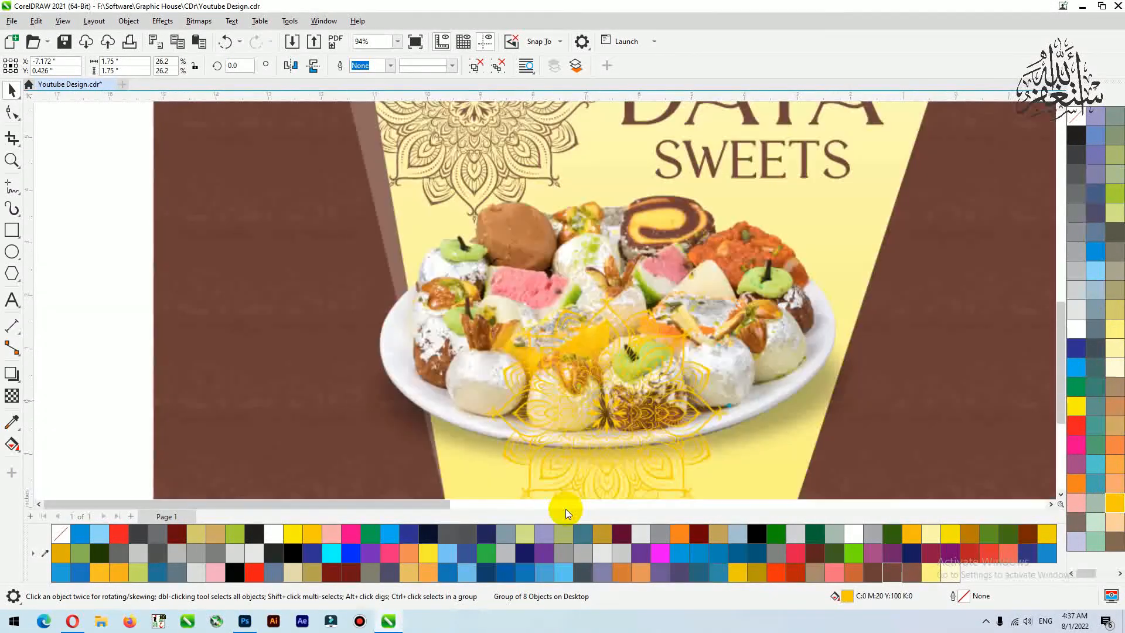
scroll(599, 231, "down", 2)
Resize the golden mandala slightly and move it down so it overlaps the yellow shape's lower edge
left_click(651, 490)
left_click_drag(632, 377, 638, 420)
left_click_drag(683, 303, 669, 321)
left_click_drag(638, 387, 643, 387)
PowerClip the golden mandala inside the slanted yellow shape
key("ctrl+1")
left_click(753, 214)
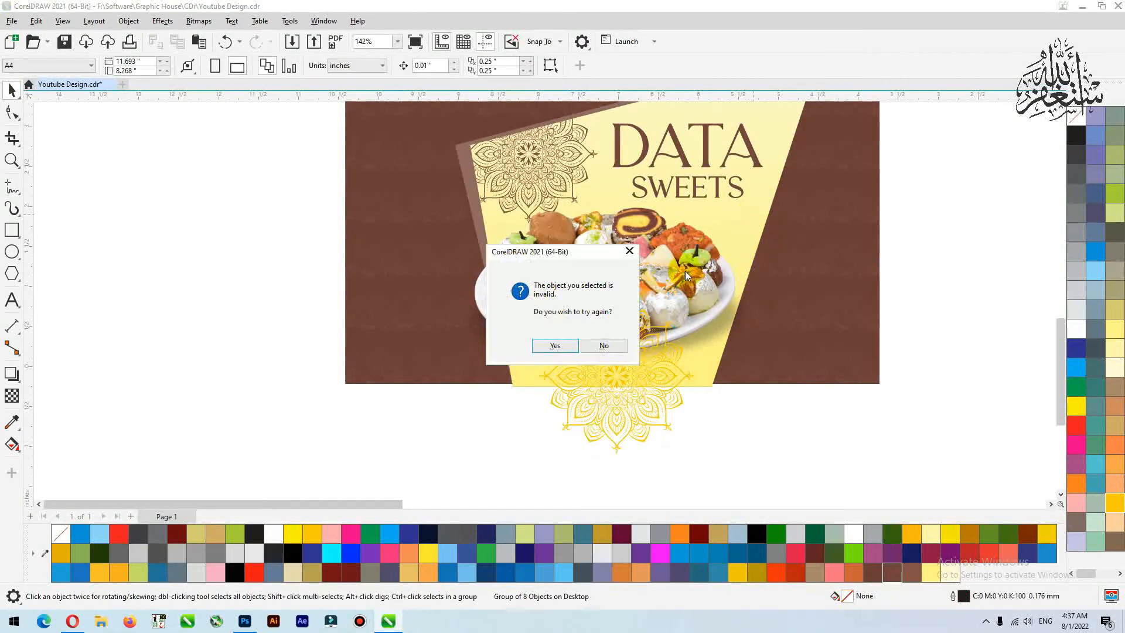
left_click(553, 345)
left_click(753, 107)
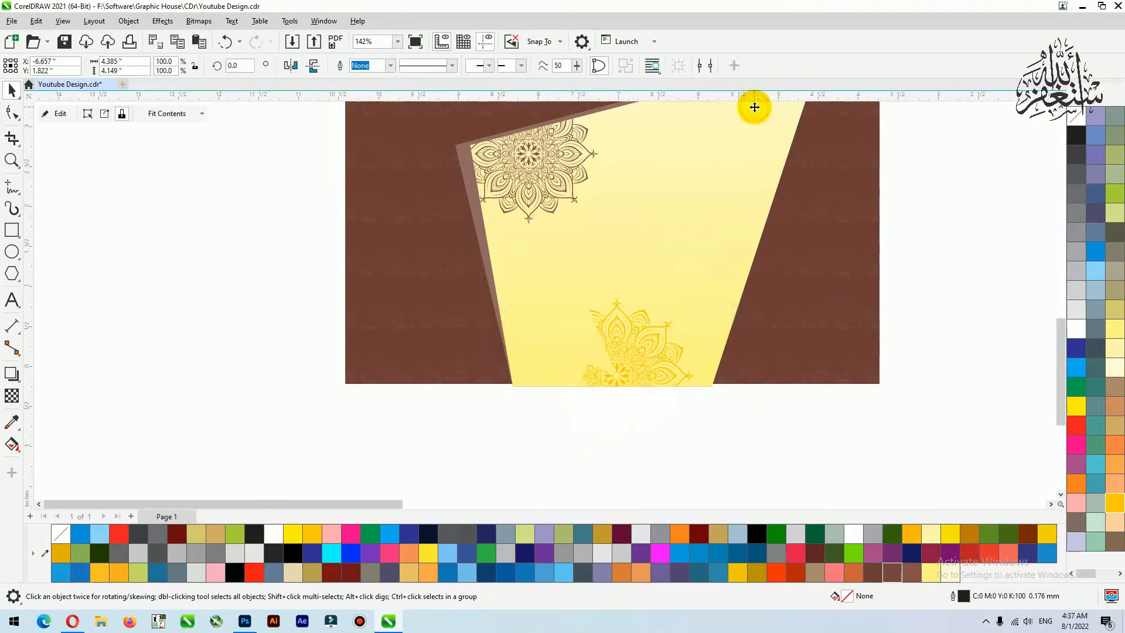
left_click(832, 272)
key("shift+F2")
Shift the sweets plate slightly down and to the right, and shrink the DATA SWEETS title a little
left_click(556, 450, "ctrl")
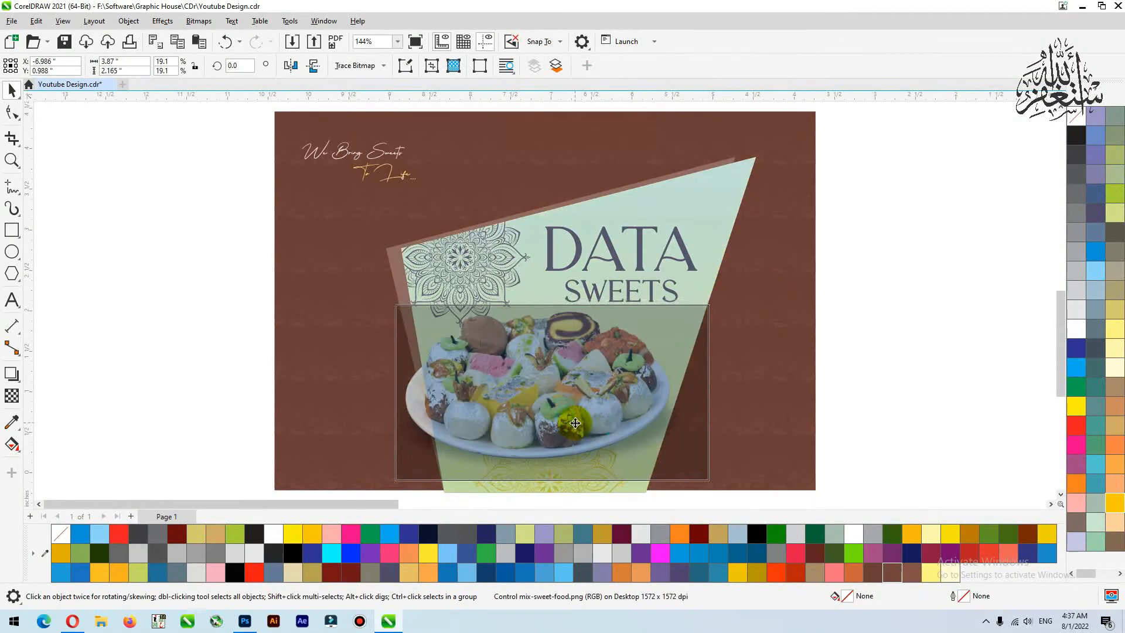
left_click_drag(629, 364, 626, 361)
left_click_drag(884, 178, 509, 332)
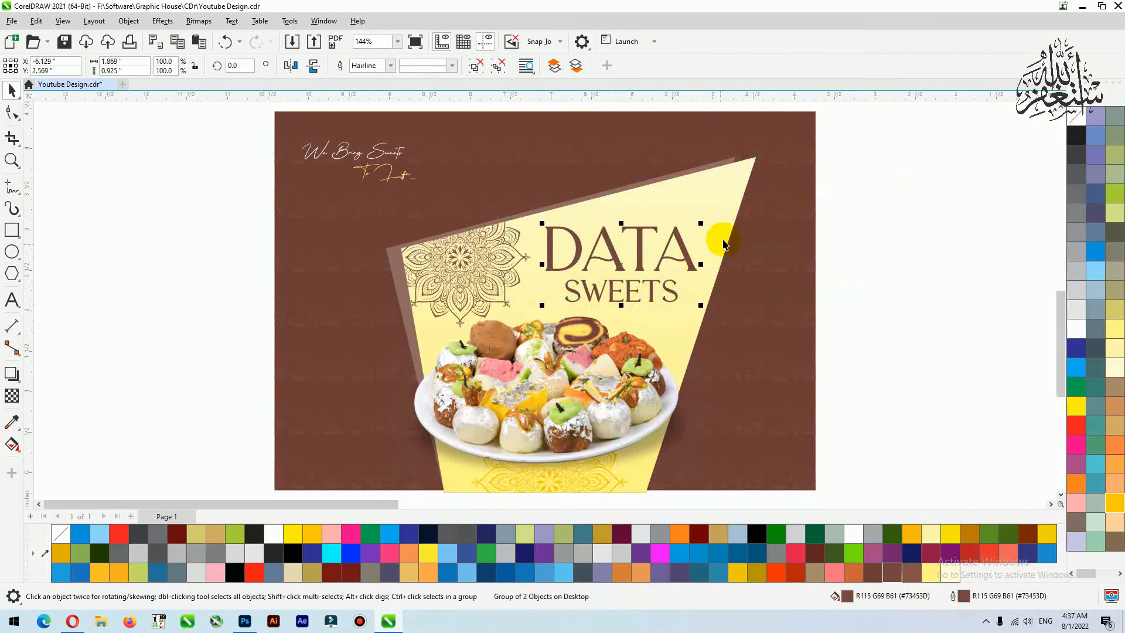
left_click_drag(702, 221, 695, 226)
left_click(860, 169)
Resize the tagline to about 1.47 by 0.54 in near the slanted design's upper-left corner
left_click(366, 165)
left_click_drag(419, 137, 414, 185)
scroll(347, 283, "down", 3)
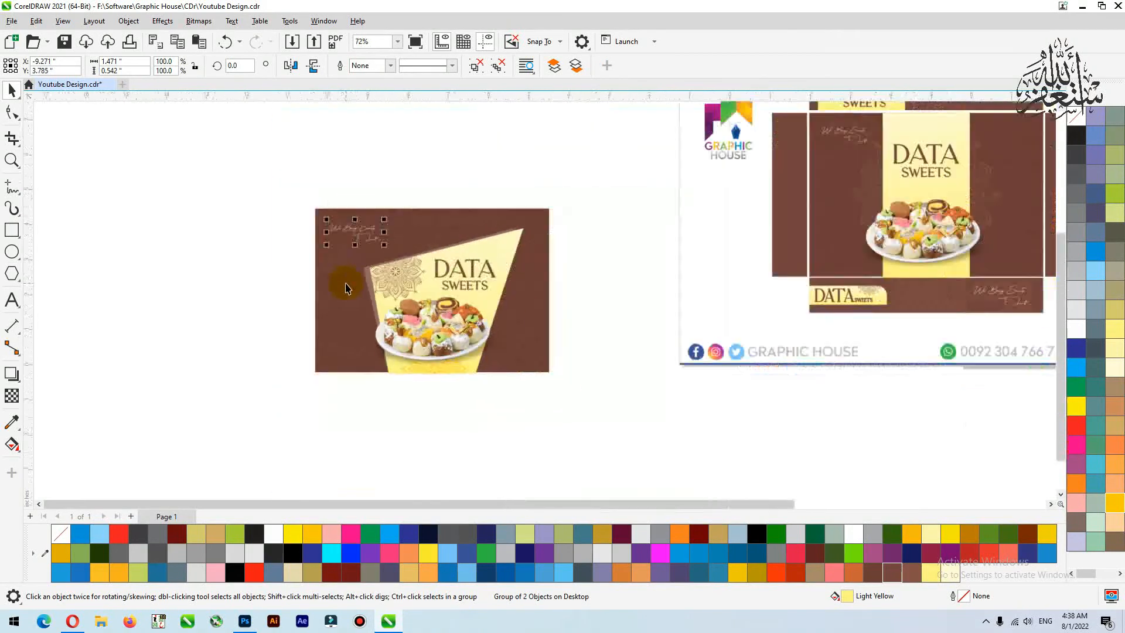
Copy the whole slanted-shape panel design to the empty area directly above it
left_click_drag(269, 190, 478, 360)
scroll(312, 320, "up", 1)
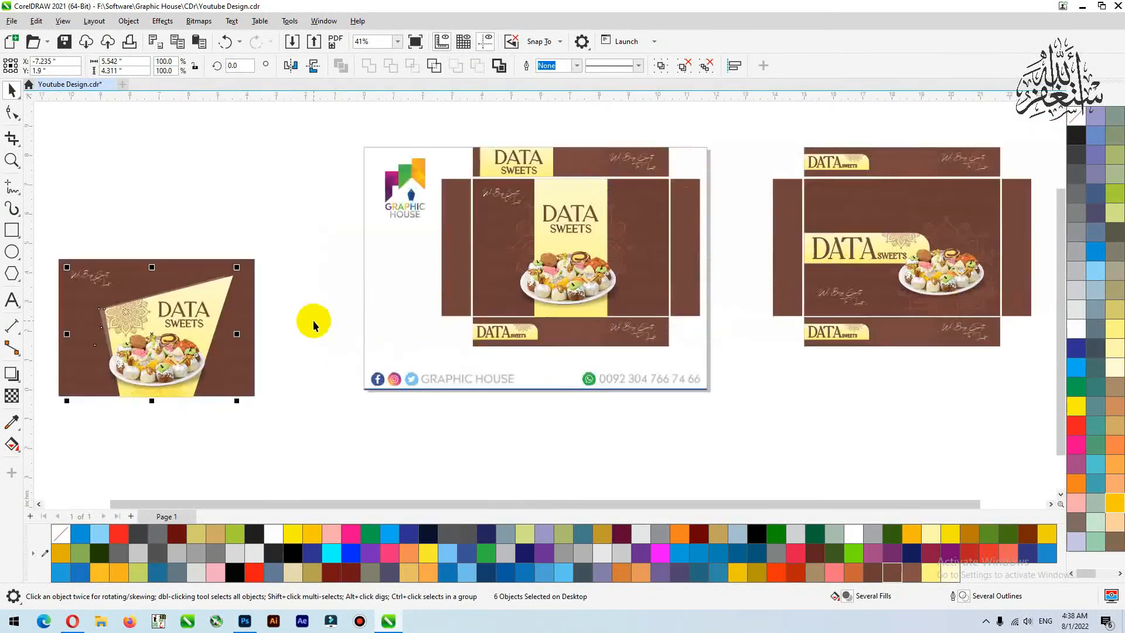
left_click_drag(298, 224, 117, 403)
left_click_drag(251, 327, 251, 171)
key("shift+F2")
scroll(527, 267, "down", 1)
left_click(830, 238)
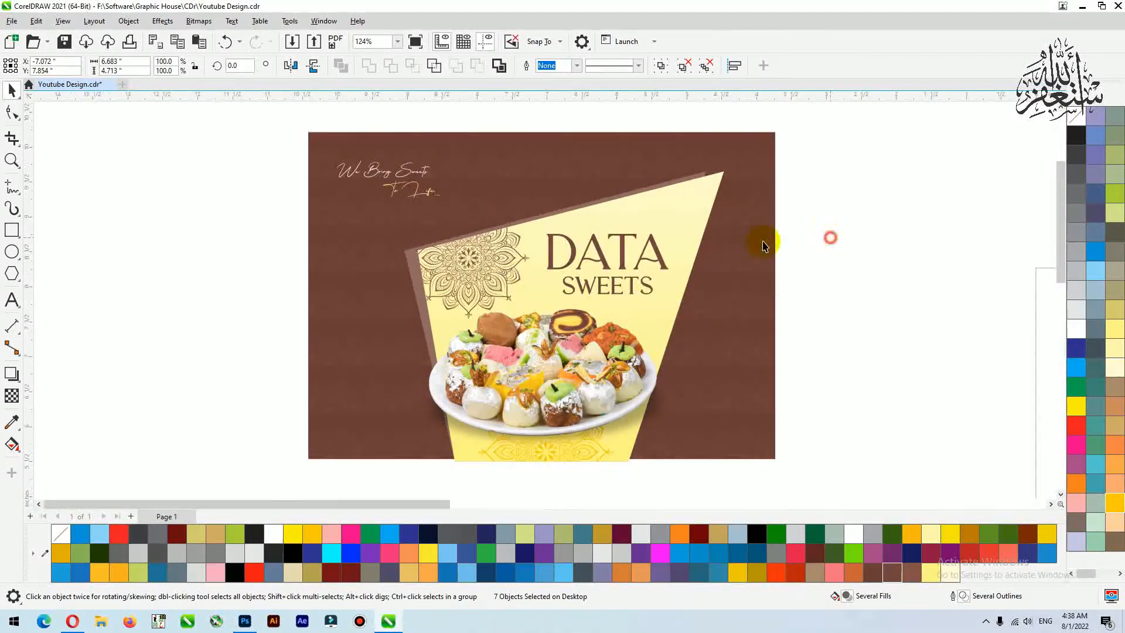
Move the yellow shape, its shadow shape, title and plate toward the panel's right side, leaving the tagline in place
left_click(688, 237)
left_click_drag(821, 146, 375, 483)
left_click_drag(616, 357, 868, 356)
Draw a circle about 4.05 in across over the left part of the brown panel
left_click(11, 253)
left_click_drag(311, 157, 598, 407)
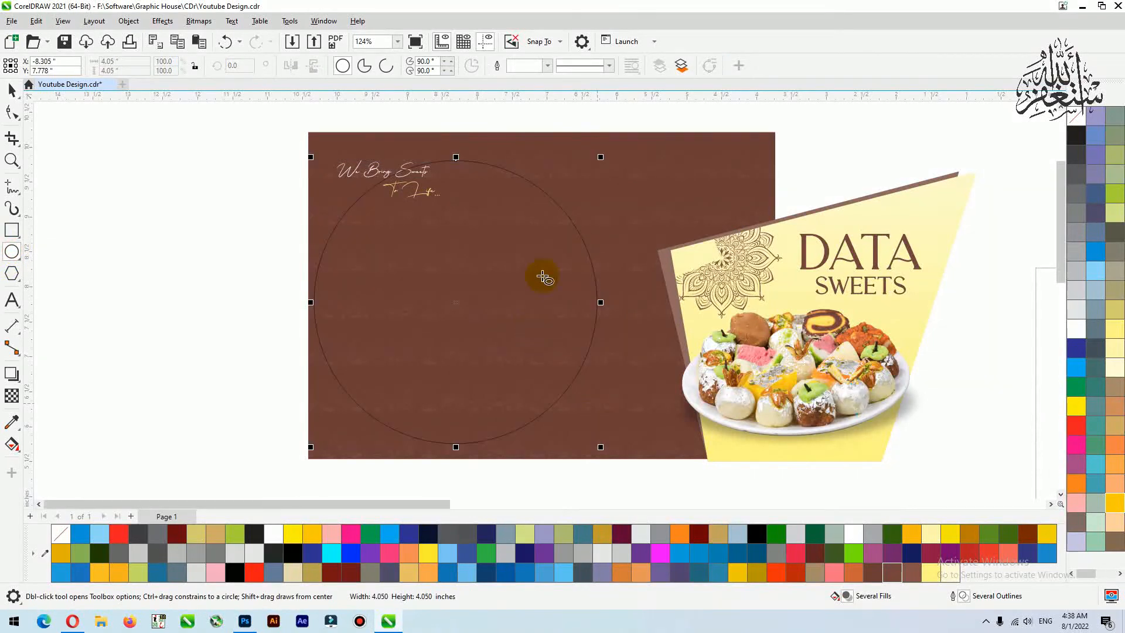
Align the circle vertically with the centre of the brown panel
key("space")
left_click(625, 211, "shift")
left_click(191, 253)
left_click(371, 253)
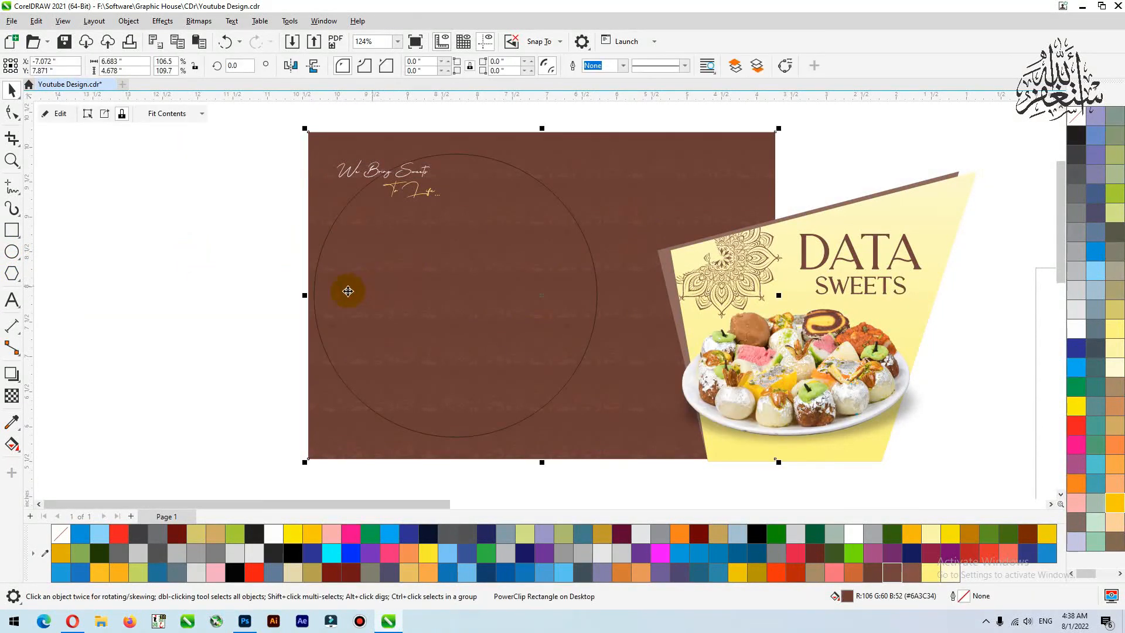
Remove the circle's outline and fill it with light yellow C0 M0 Y60 K0
left_click(316, 313)
key("ctrl+shift+a")
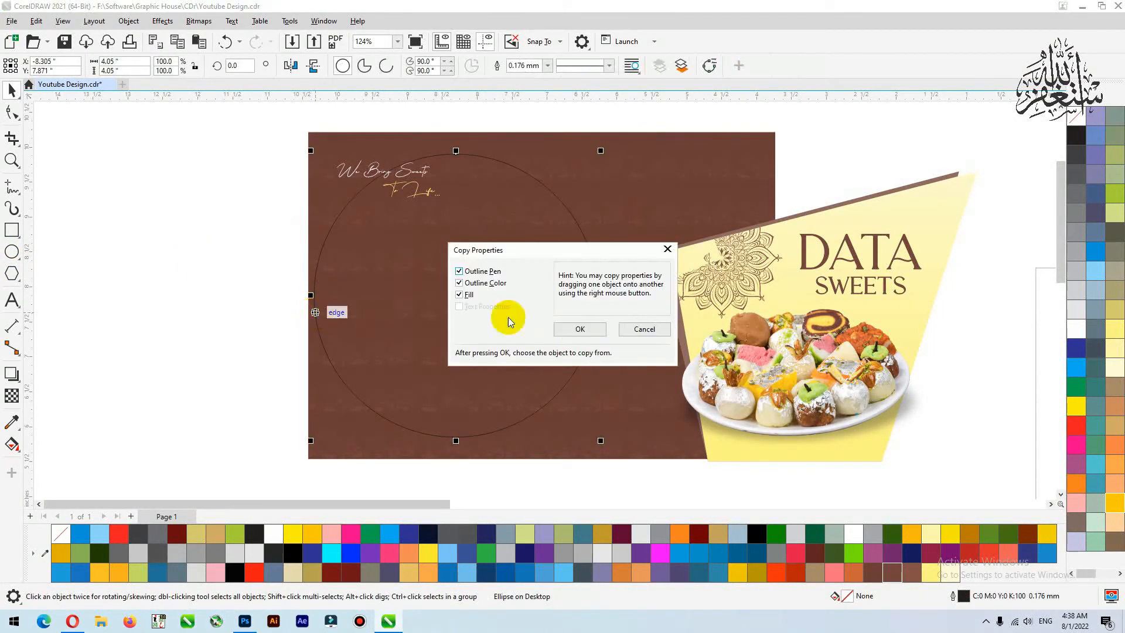
left_click(578, 330)
left_click(547, 296)
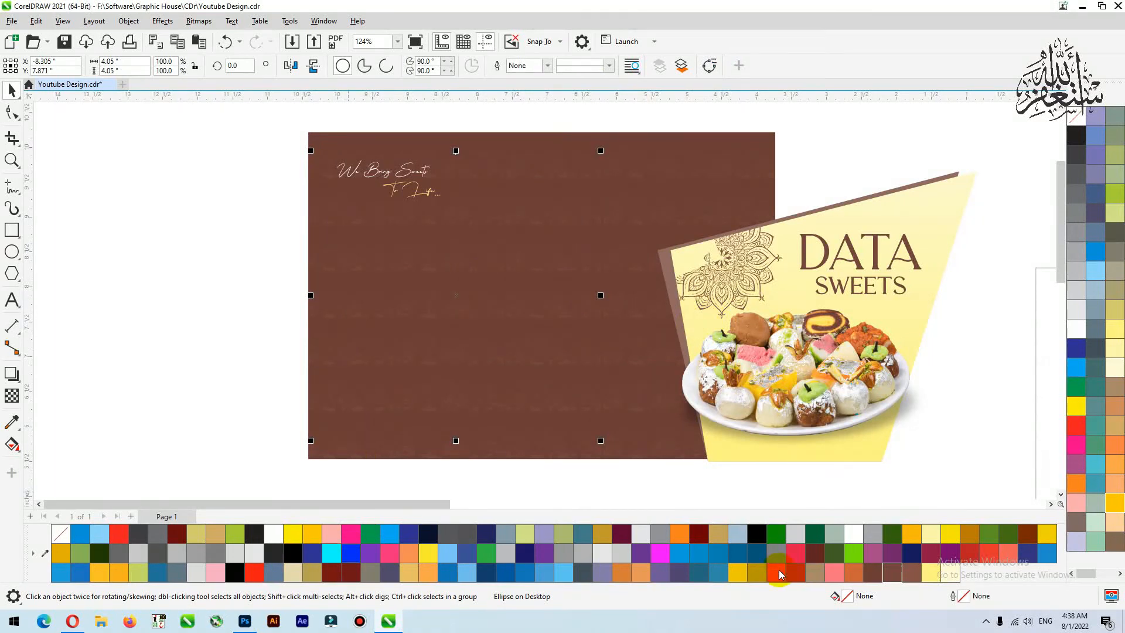
left_click(1114, 329)
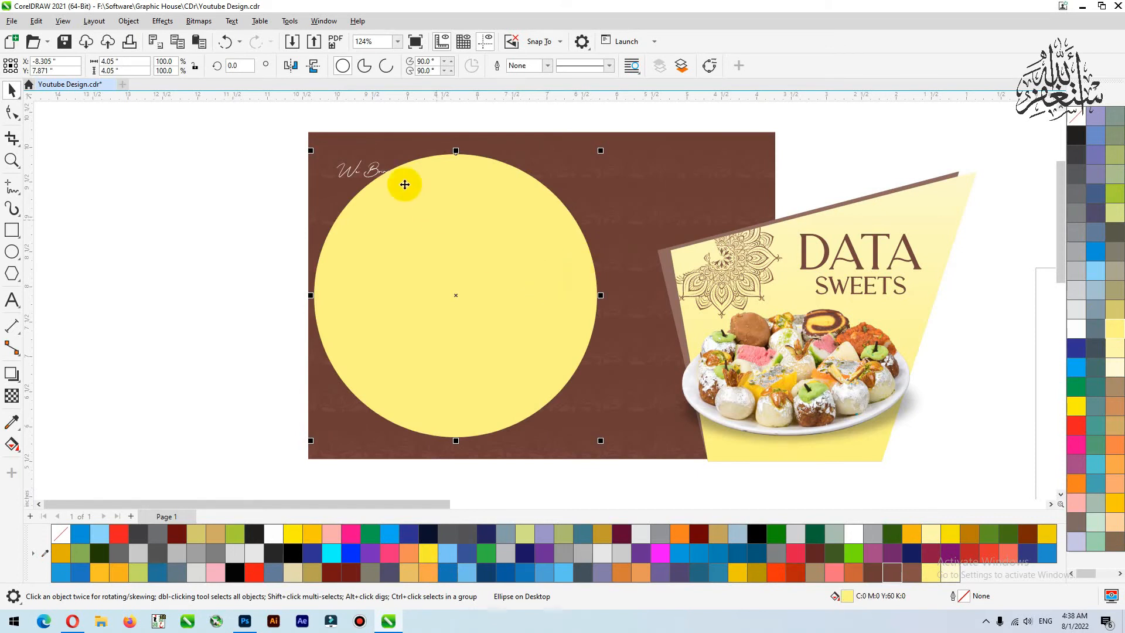
Move the DATA SWEETS title onto the yellow circle and centre it there both horizontally and vertically
left_click(861, 252)
left_click_drag(859, 256, 438, 281)
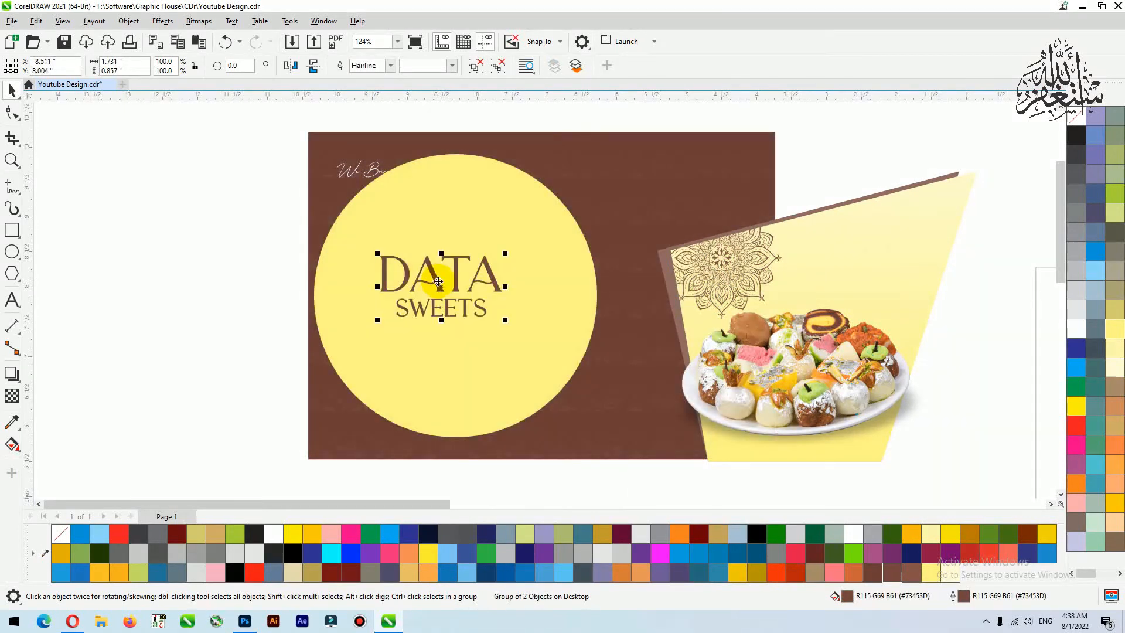
left_click(474, 226, "shift")
key("c")
key("e")
left_click(171, 246)
Place the sweets plate in front over the circle's right edge and move the slanted yellow shape off the panel
left_click_drag(811, 389, 644, 351)
key("shift+Page_Up")
left_click_drag(811, 371, 937, 306)
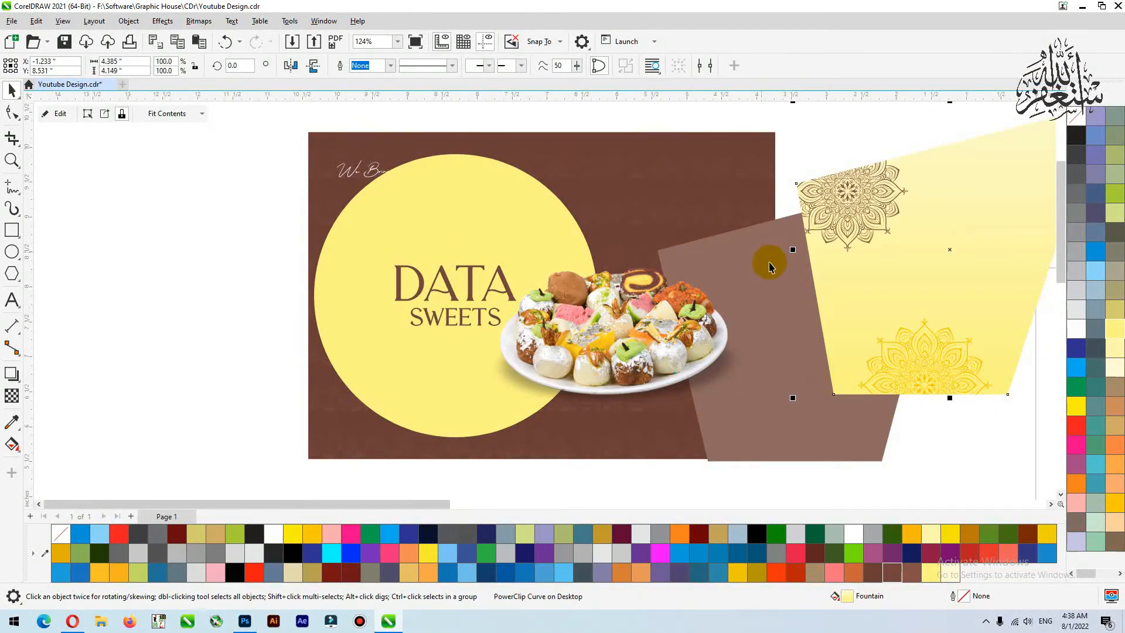
Extract the slanted shape's contents and PowerClip its brown mandala inside the circle, filling it proportionally
right_click(881, 261)
left_click(936, 137)
left_click_drag(843, 188, 471, 190)
right_click(471, 191)
mouse_move(540, 169)
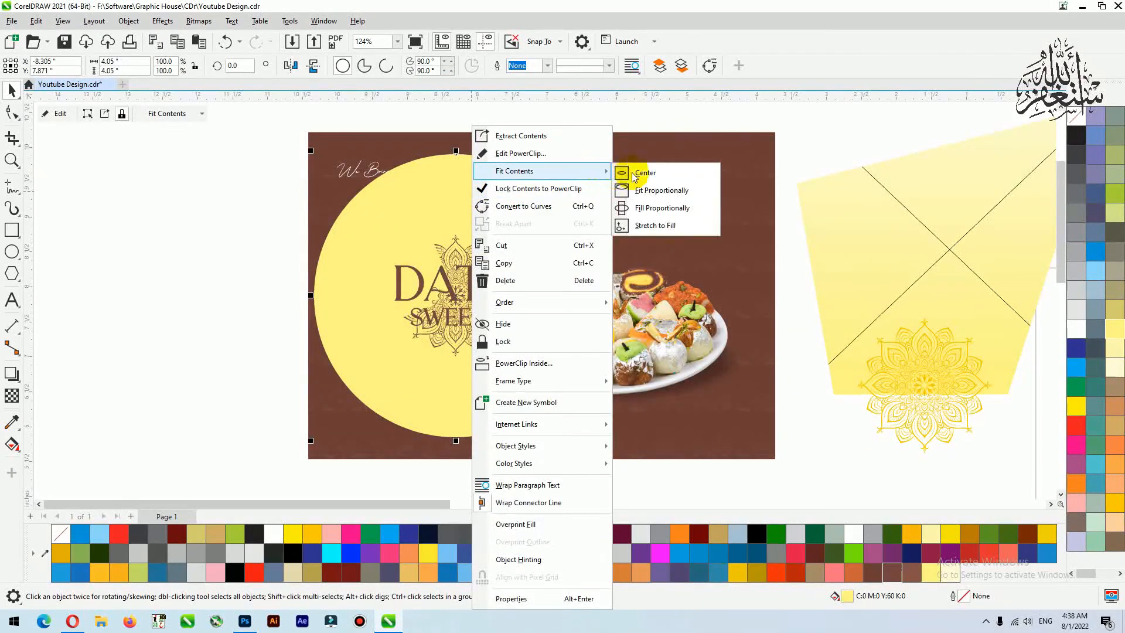
left_click(657, 208)
left_click(272, 283)
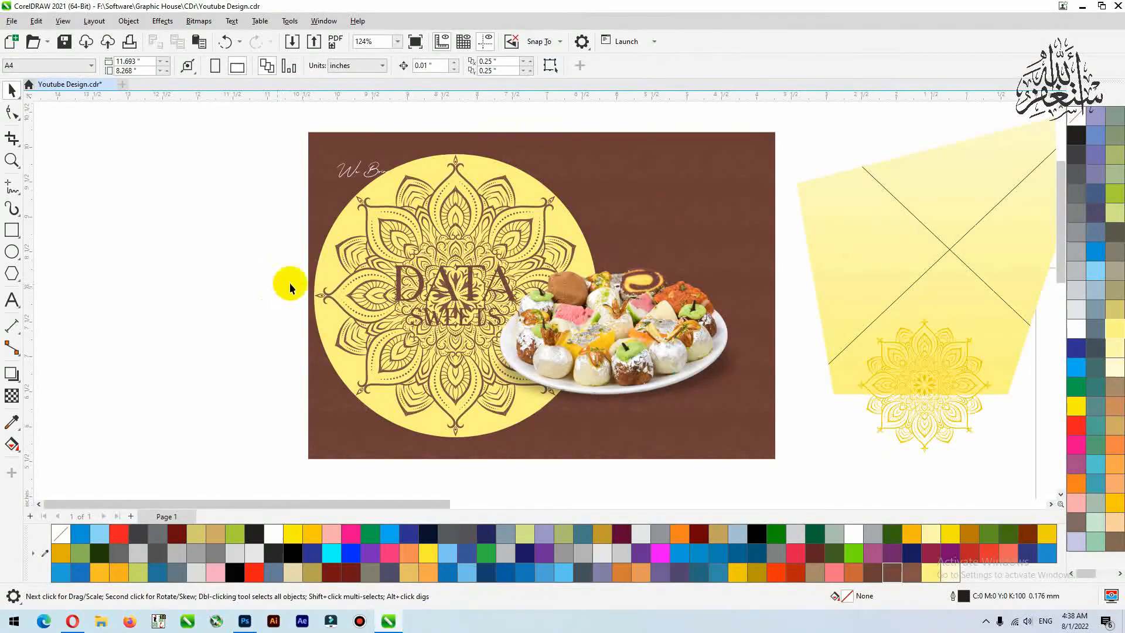
Fill the circle with brown R115 G69 B61 and add a concentric copy about 3.9 in across on top
left_click(466, 242)
left_click(909, 573)
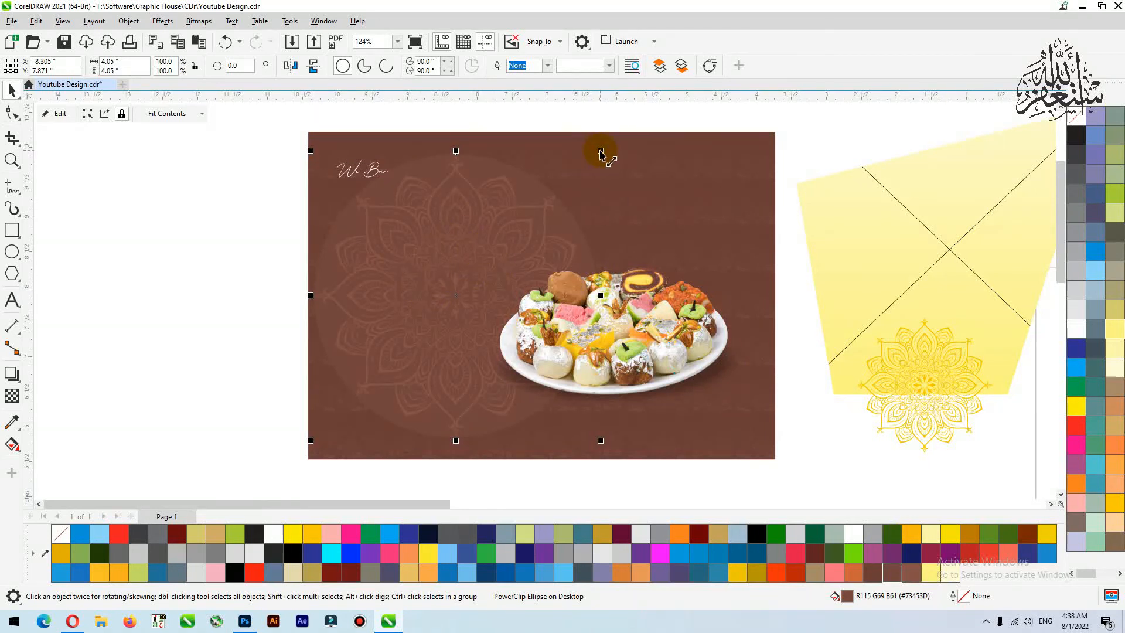
left_click_drag(597, 154, 594, 151)
left_click_drag(480, 228, 299, 221)
key("ctrl+z")
Copy the slanted shape's outline and gradient fill to the smaller circle, and recolour its mandala deep yellow C0 M20 Y100 K0
left_click(36, 21)
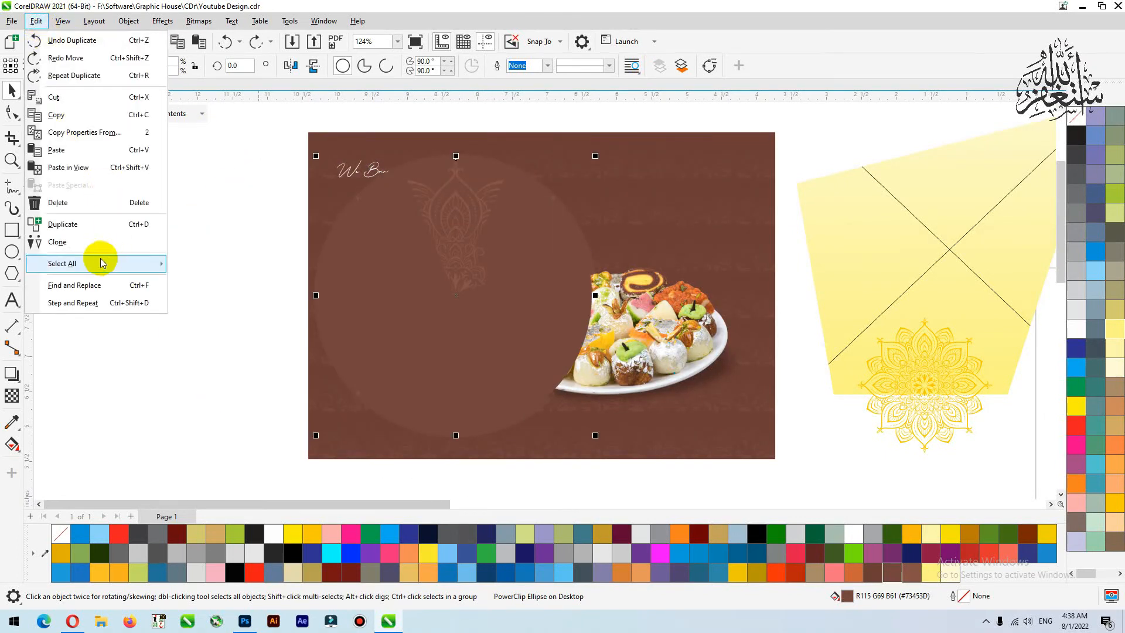
left_click(97, 133)
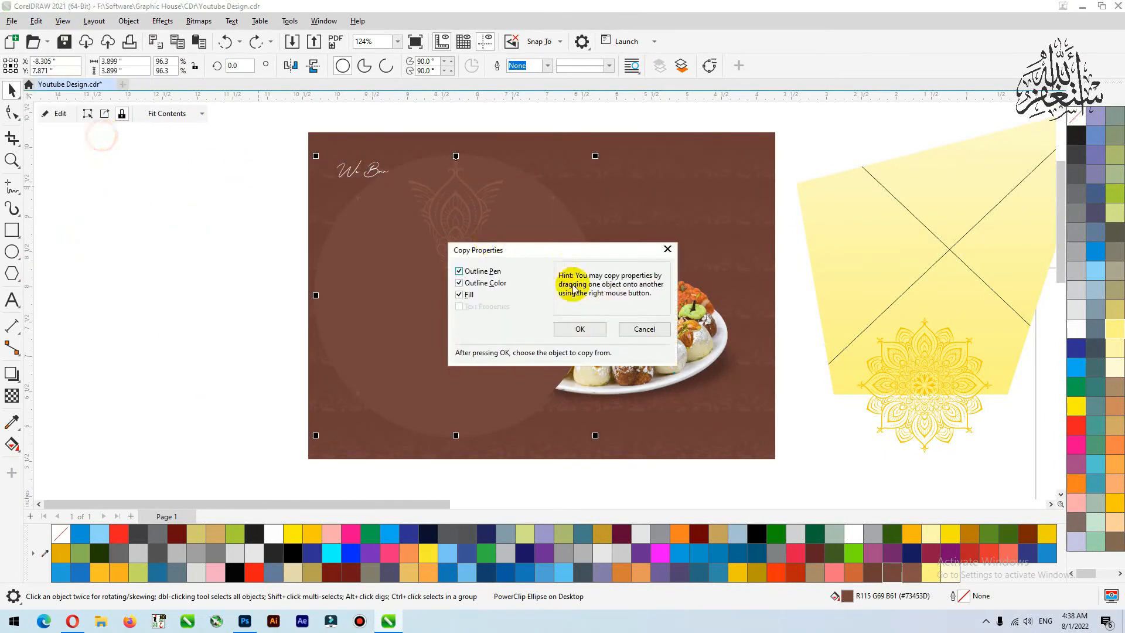
left_click(579, 329)
left_click(881, 252)
double_click(458, 239)
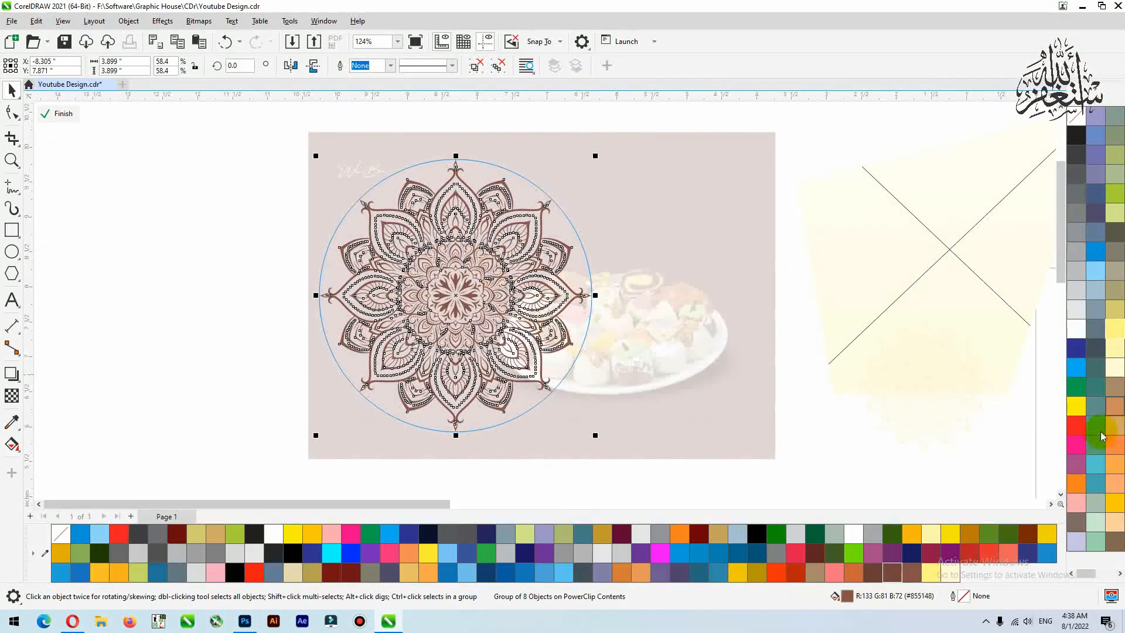
left_click(216, 252)
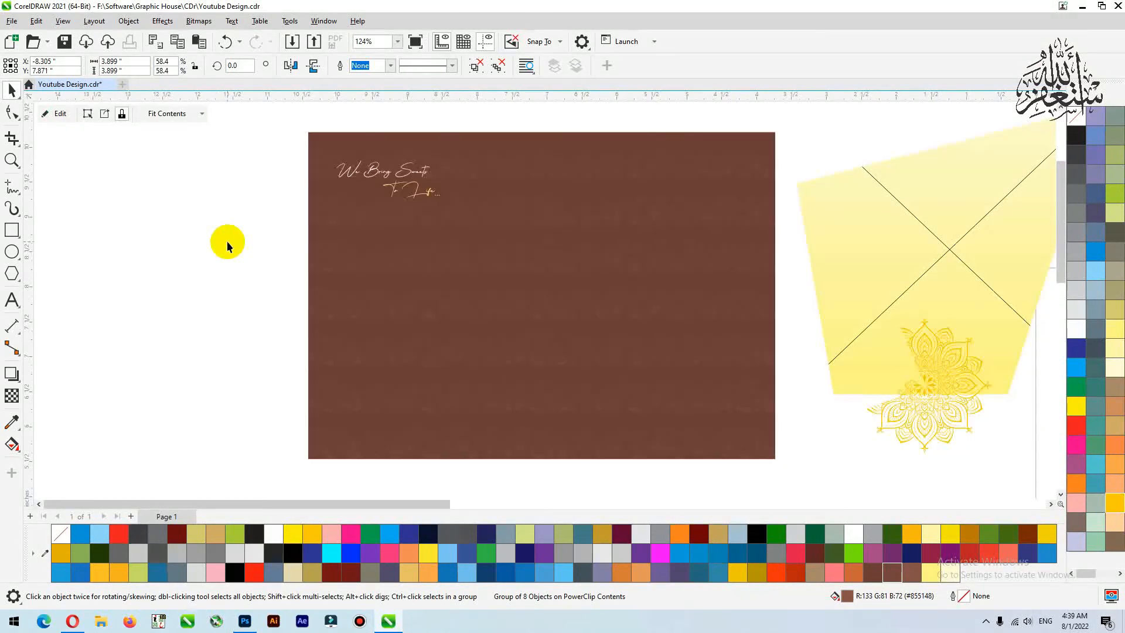
Bring the plate and title in front of the circles and enlarge the title to about 2.00 by 0.99 in
left_click_drag(793, 236, 434, 420)
key("shift+Page_Up")
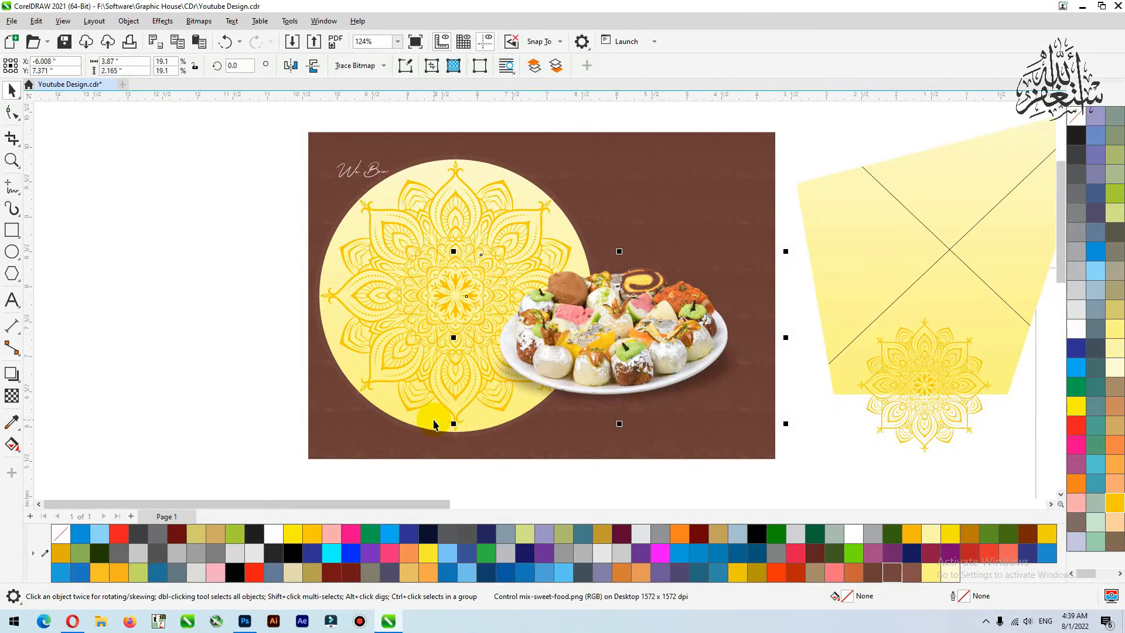
left_click_drag(244, 400, 588, 201)
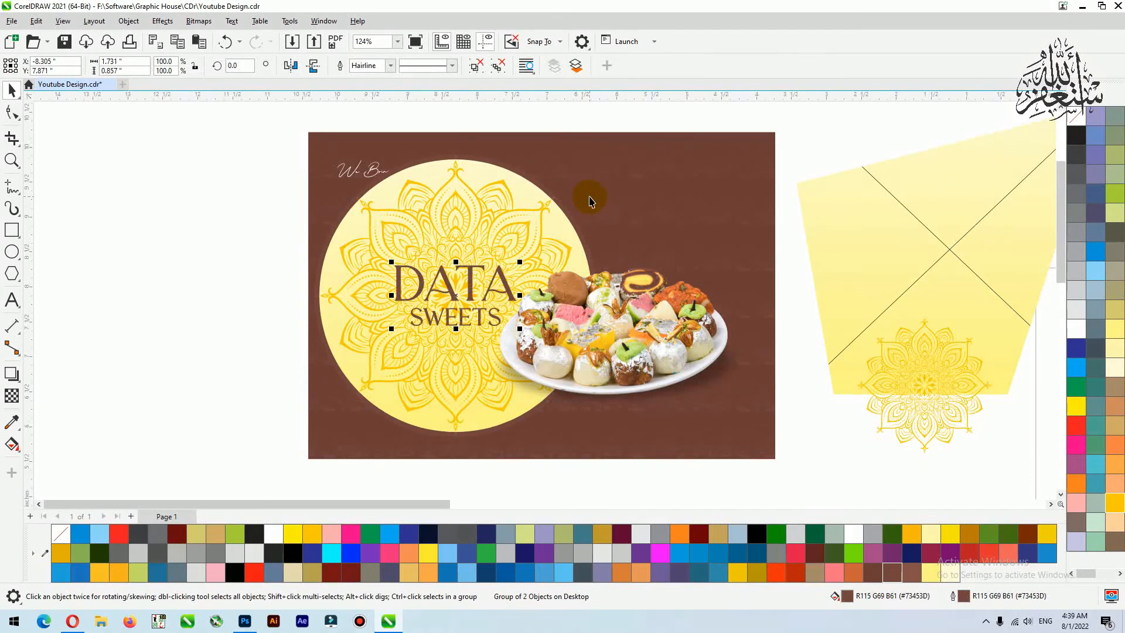
left_click_drag(520, 262, 528, 234)
Group both circles, enlarge them to about 4.74 in across, and PowerClip them shifted left inside the brown panel
left_click(499, 190)
left_click(499, 161, "shift")
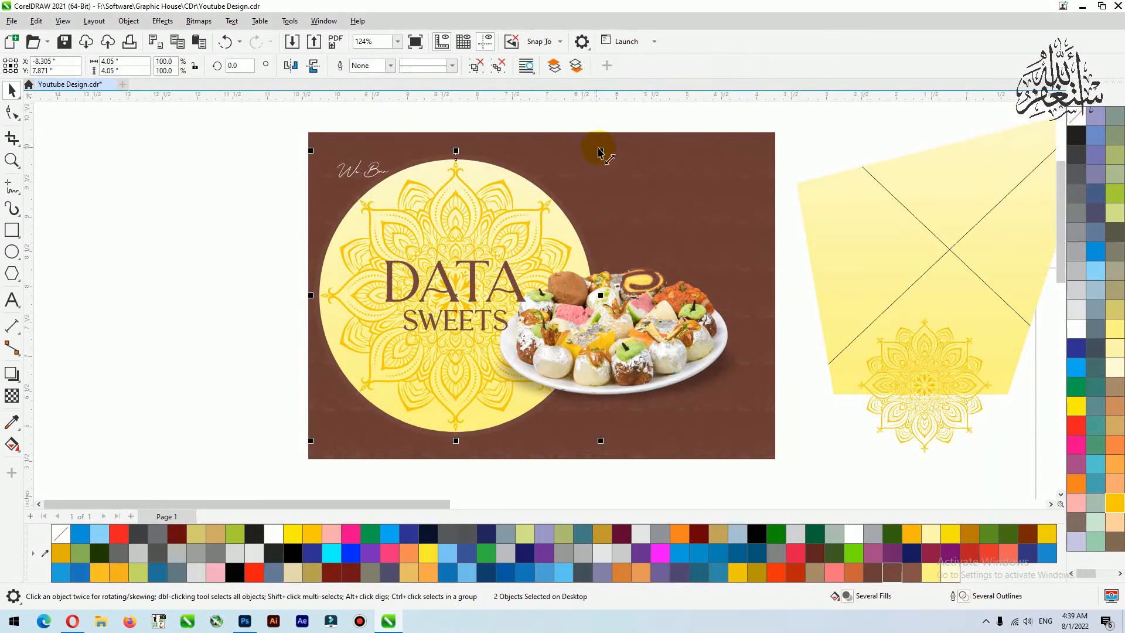
left_click_drag(601, 154, 603, 121)
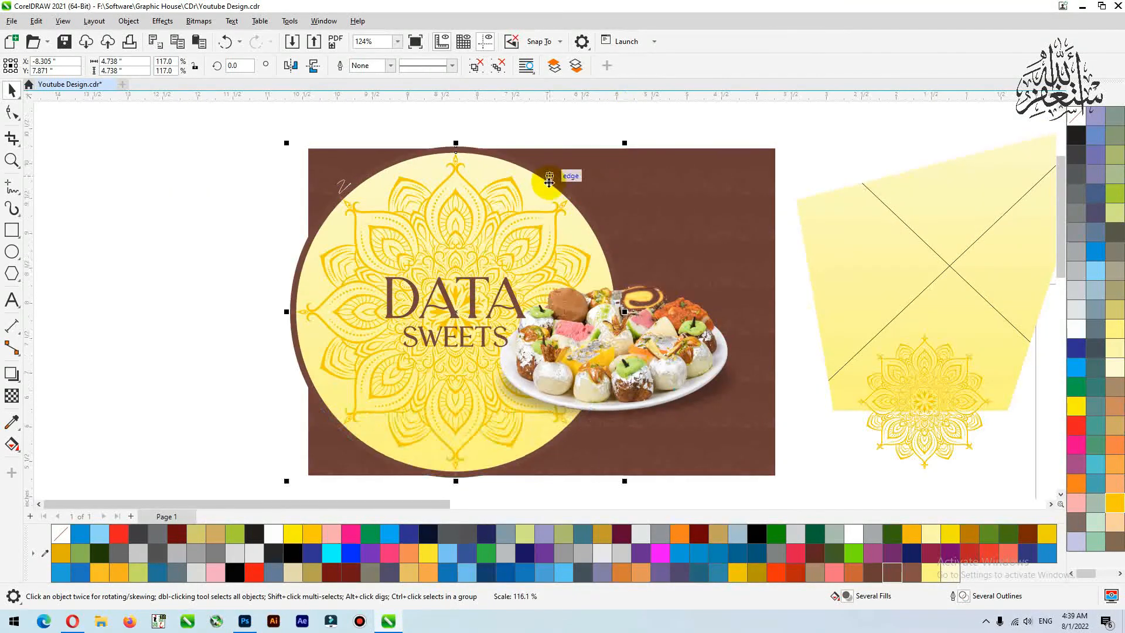
left_click_drag(543, 201, 523, 202)
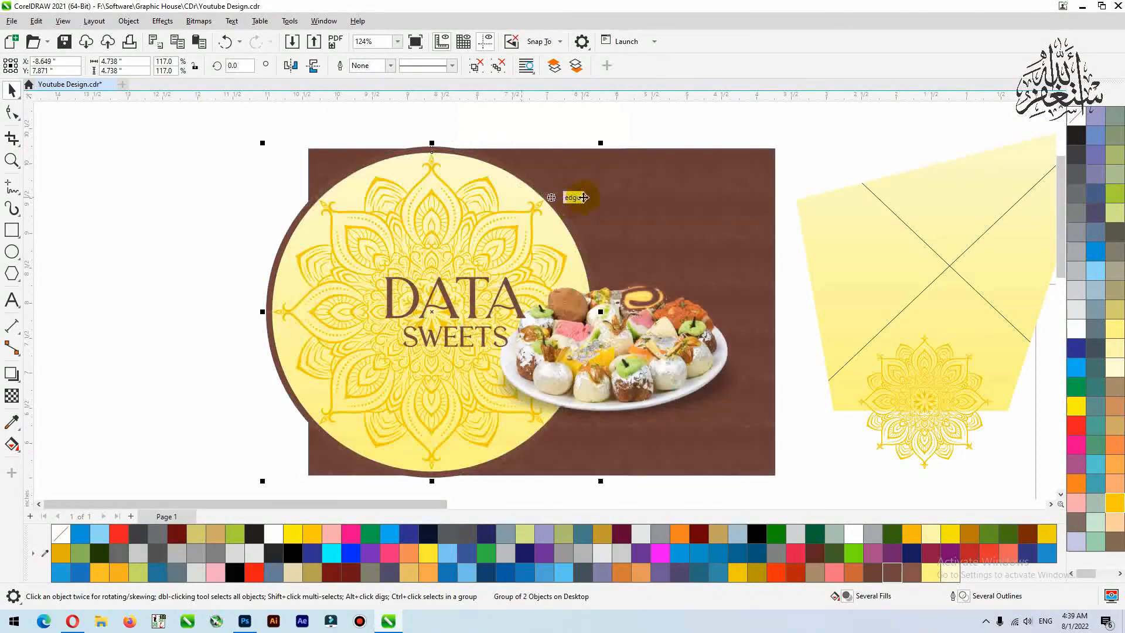
left_click(615, 174)
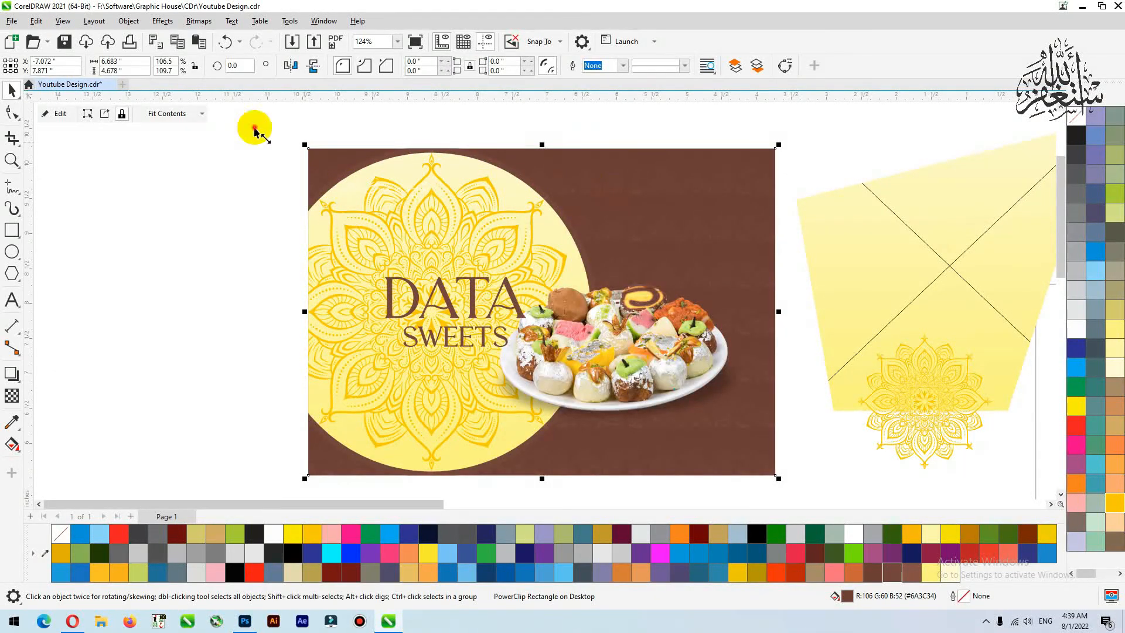
Move the tagline to the panel's upper right, centre and slightly enlarge the title on the circle, and nudge the plate right
left_click_drag(389, 197, 686, 209)
left_click_drag(471, 307, 447, 306)
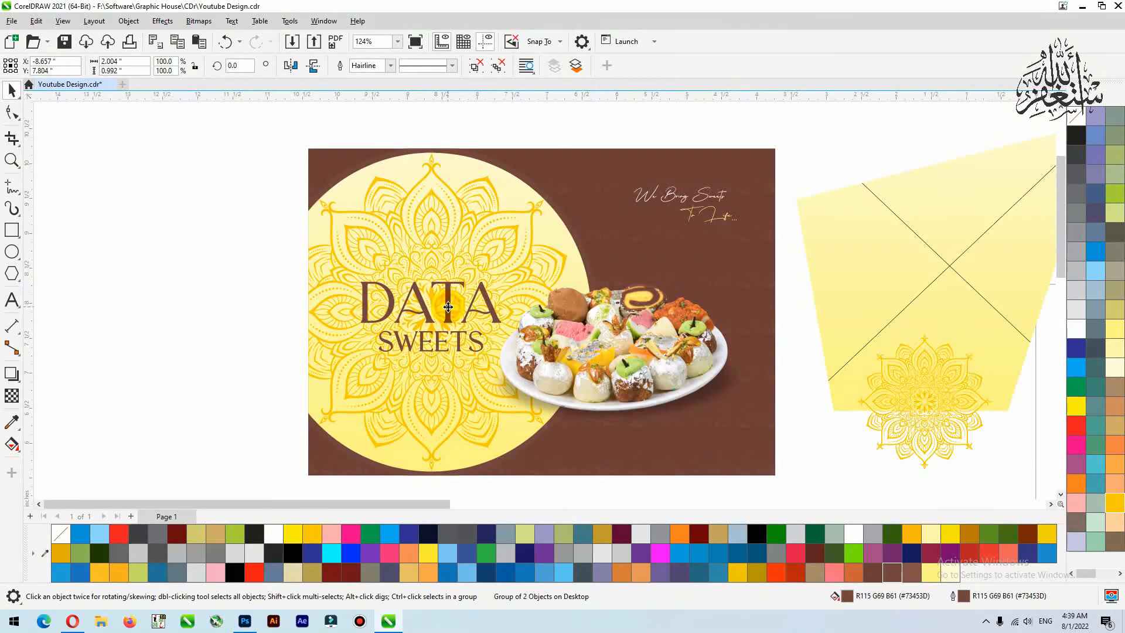
left_click_drag(504, 279, 506, 276)
left_click(507, 238)
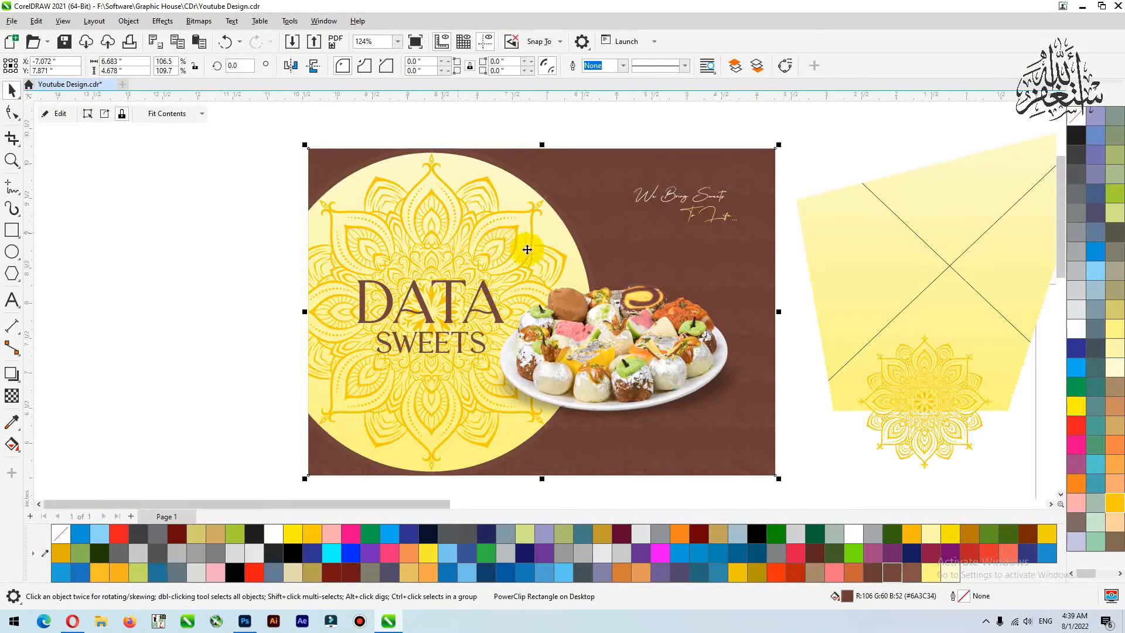
left_click(588, 285)
left_click_drag(600, 315, 606, 314)
Open the brown panel's PowerClip contents and ungroup the two circles
left_click(475, 257)
left_click(475, 257)
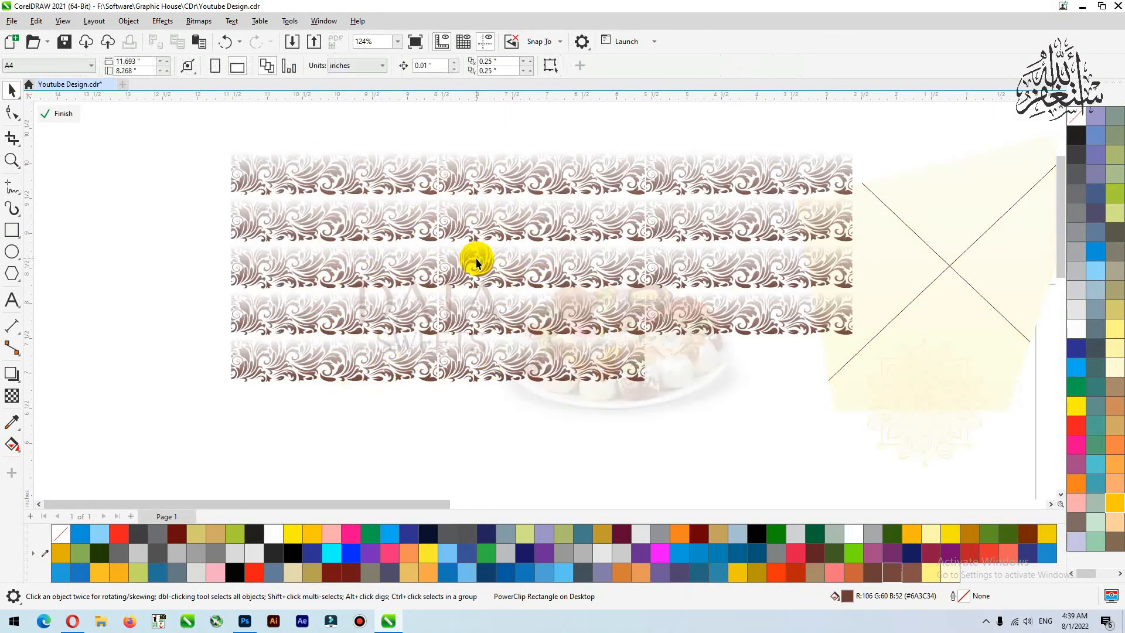
left_click(476, 257)
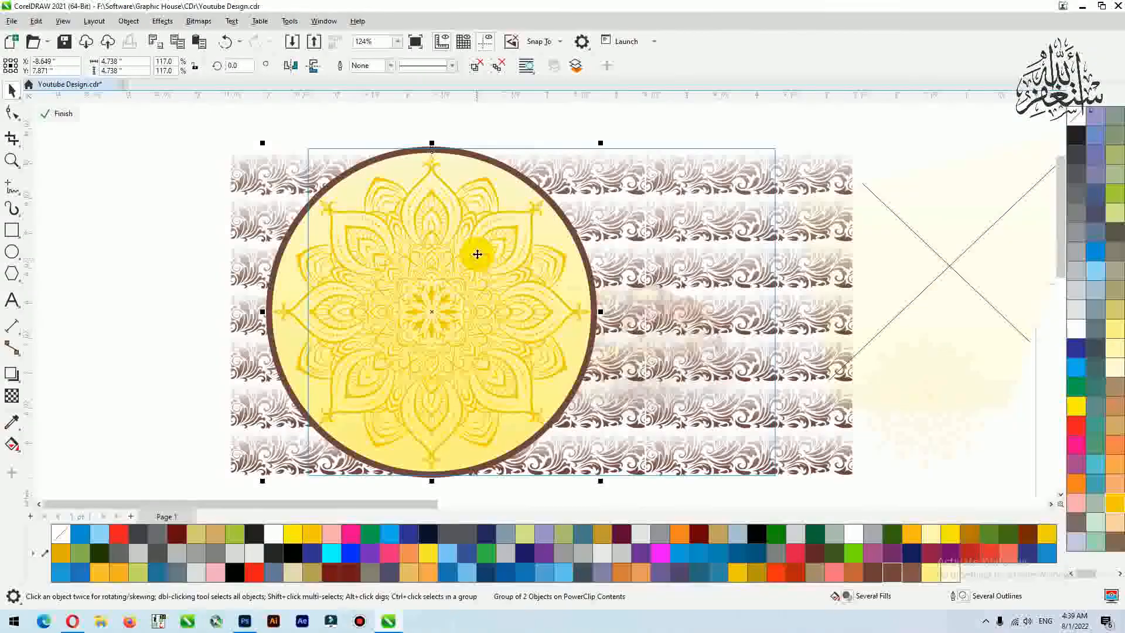
left_click(476, 66)
left_click(545, 138)
Recolour the yellow circle's mandala to pale yellow C1 M7 Y52 K0 and finish editing the panel's contents
left_click(432, 221)
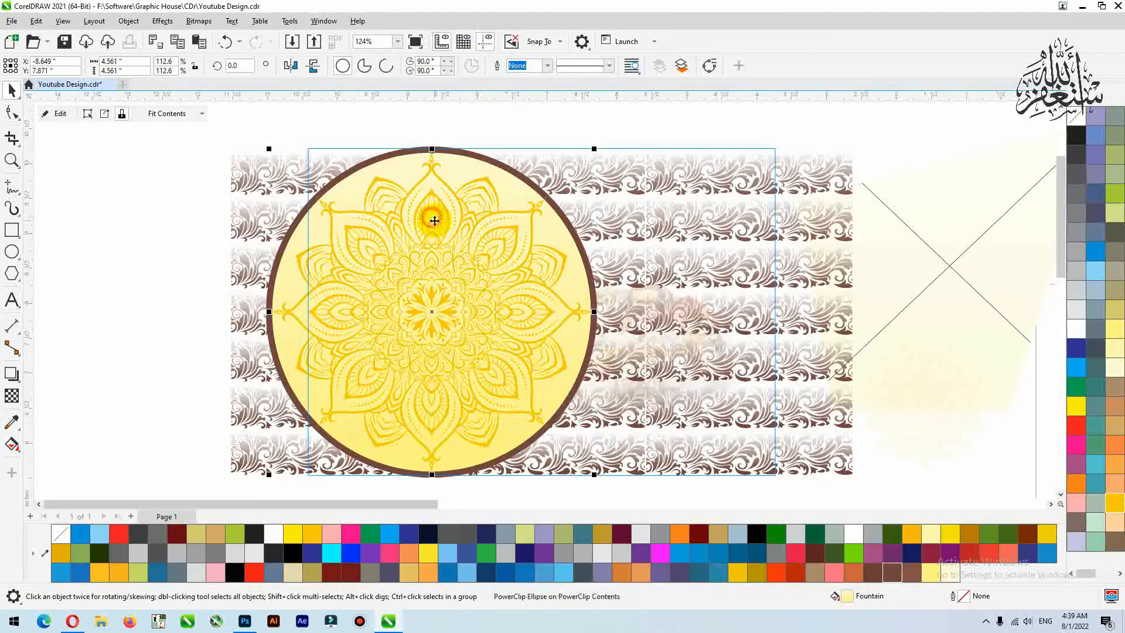
right_click(434, 221)
left_click(484, 131)
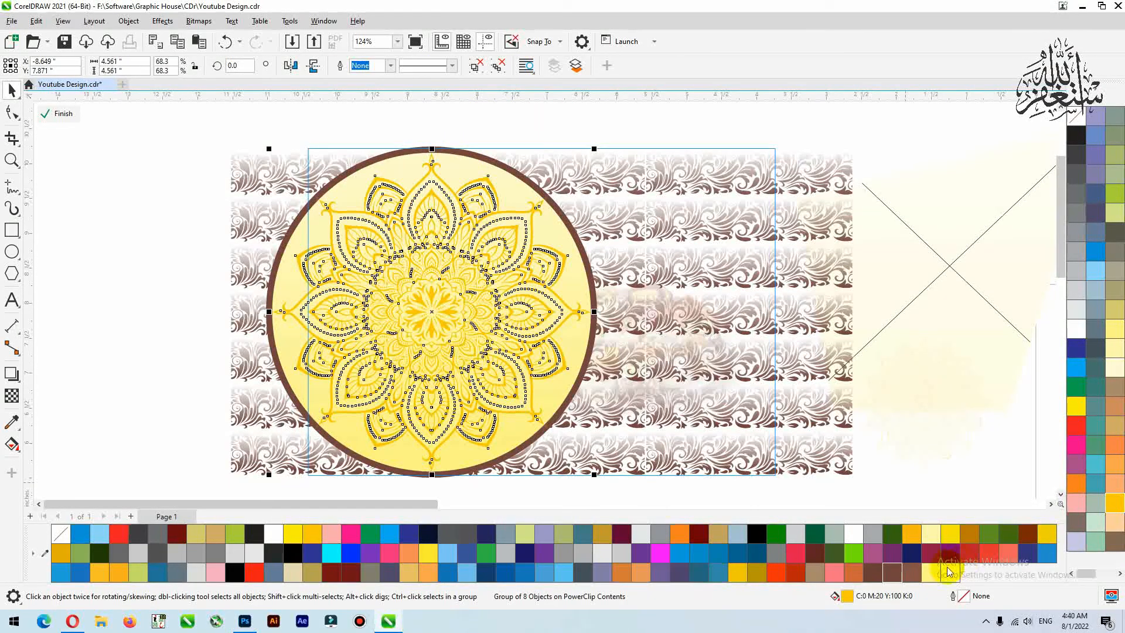
double_click(846, 595)
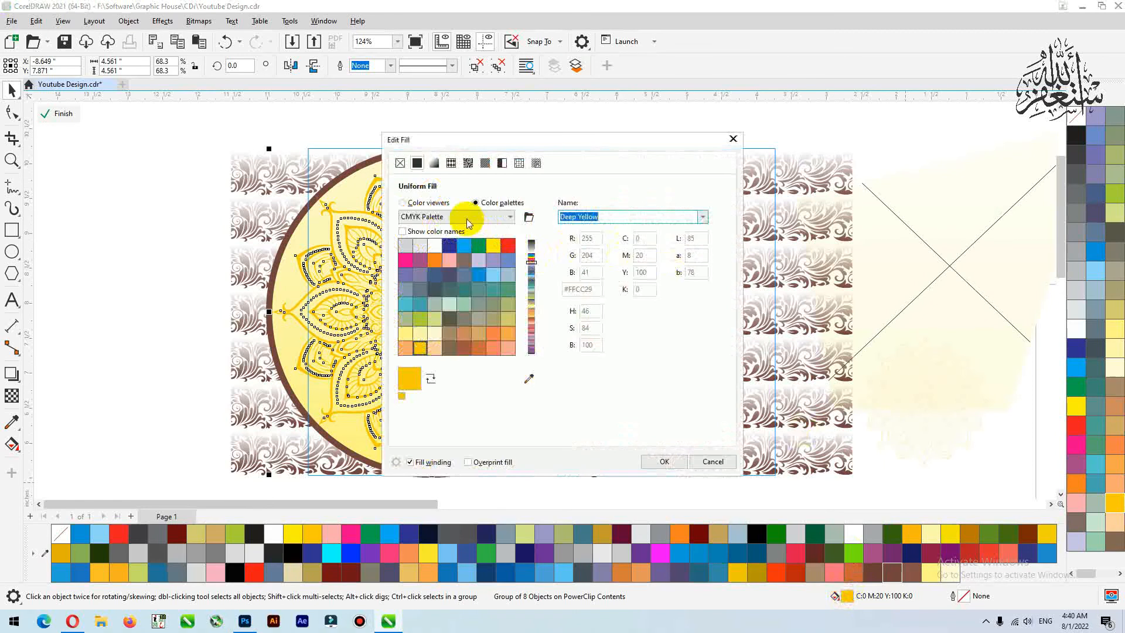
left_click(438, 205)
left_click_drag(570, 145, 820, 82)
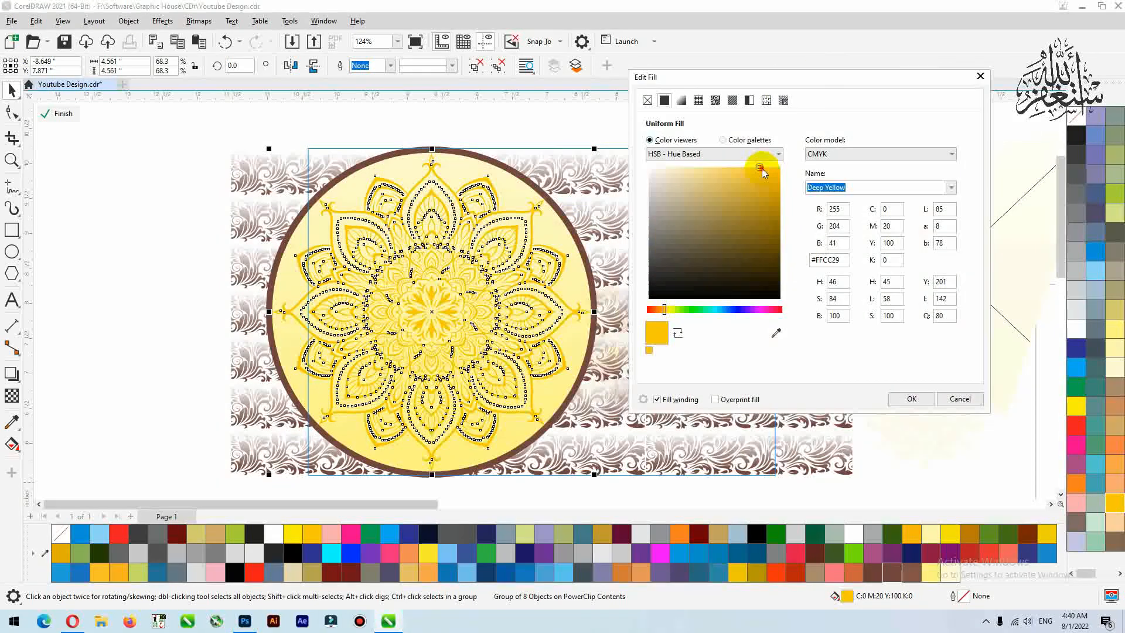
left_click_drag(758, 171, 713, 170)
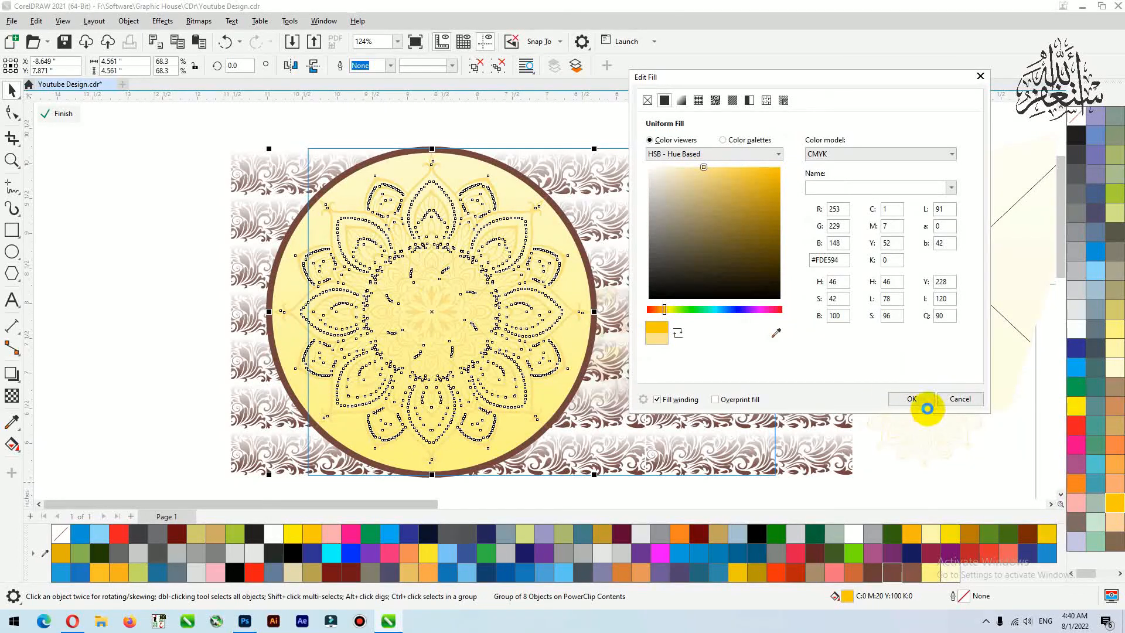
left_click(920, 399)
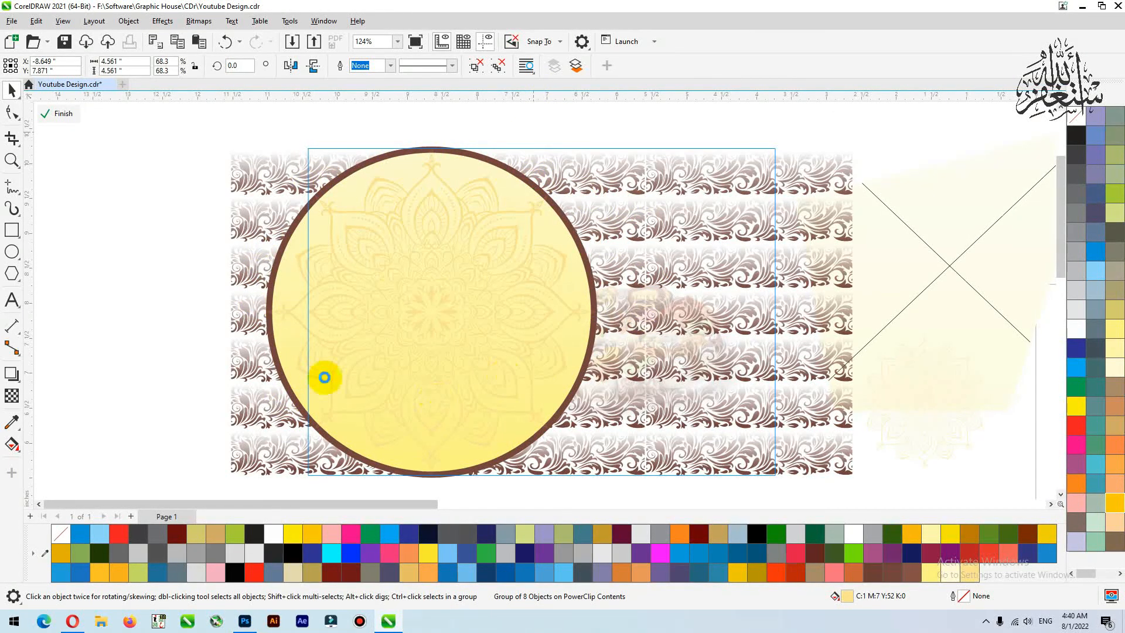
left_click(283, 294)
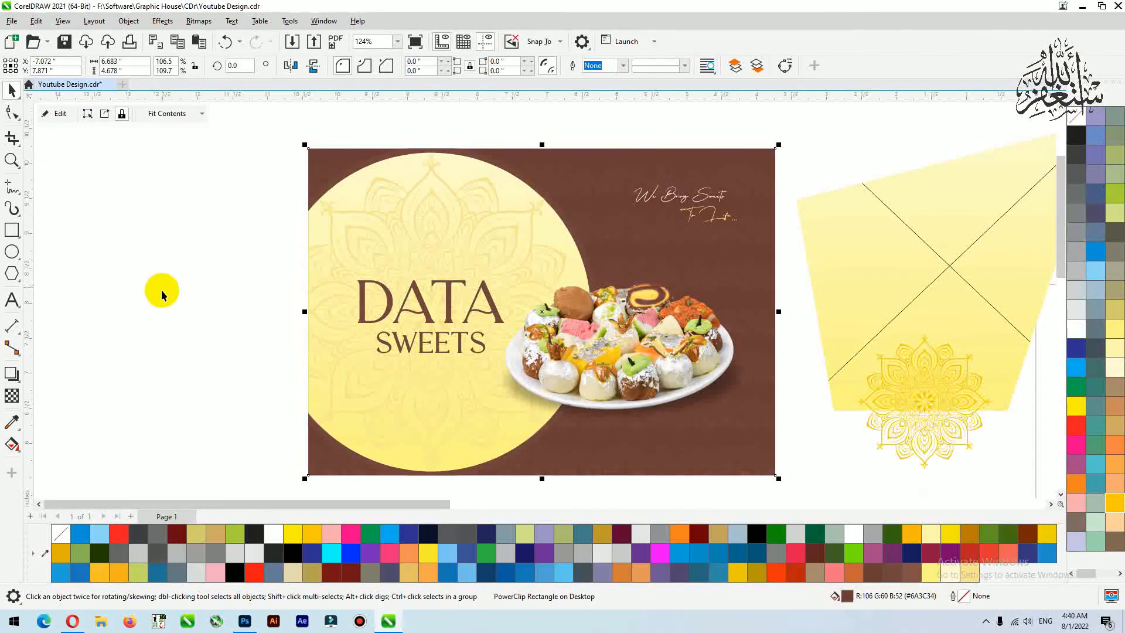
Review the circle design up close and alongside the other box variants
scroll(160, 289, "up", 2)
left_click(145, 296)
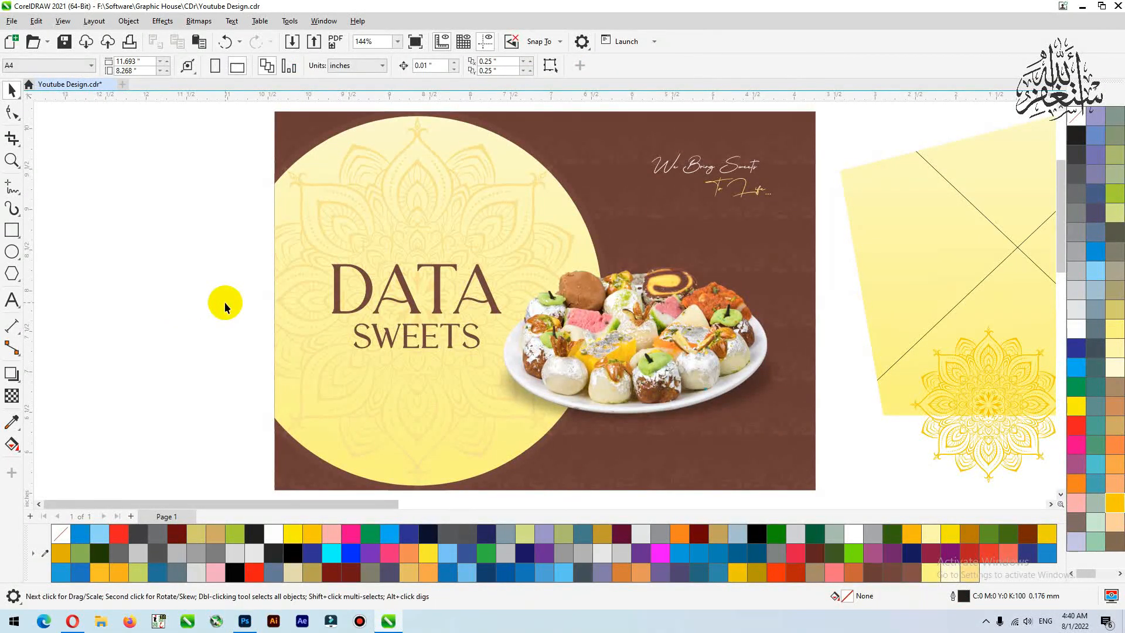
scroll(224, 301, "down", 4)
scroll(226, 301, "down", 3)
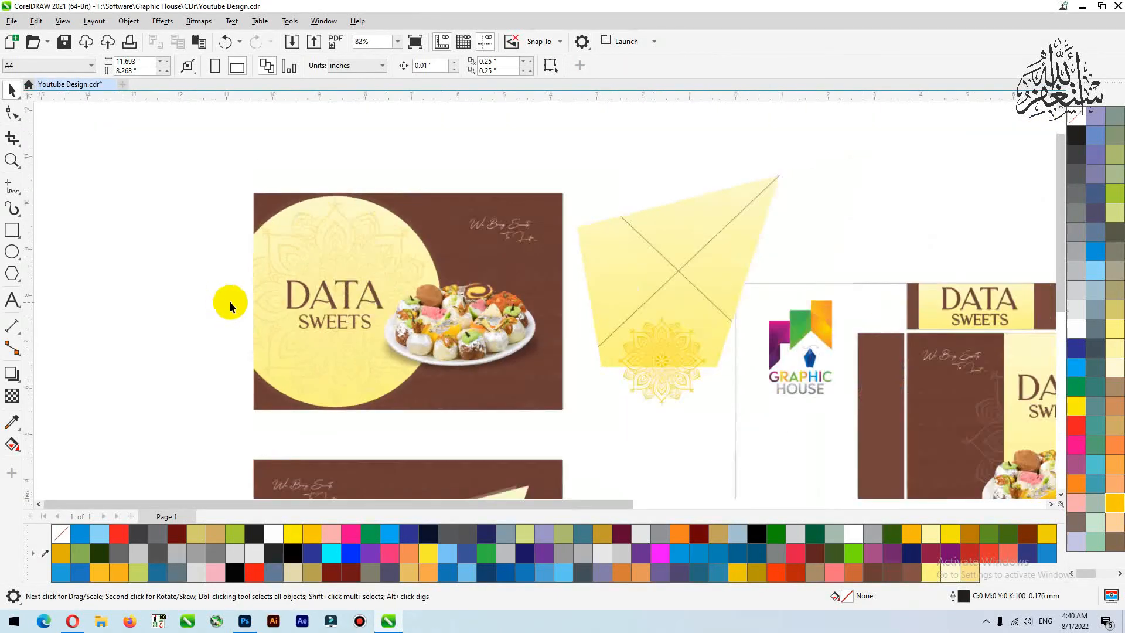
scroll(229, 301, "down", 3)
scroll(476, 210, "down", 4)
key("F4")
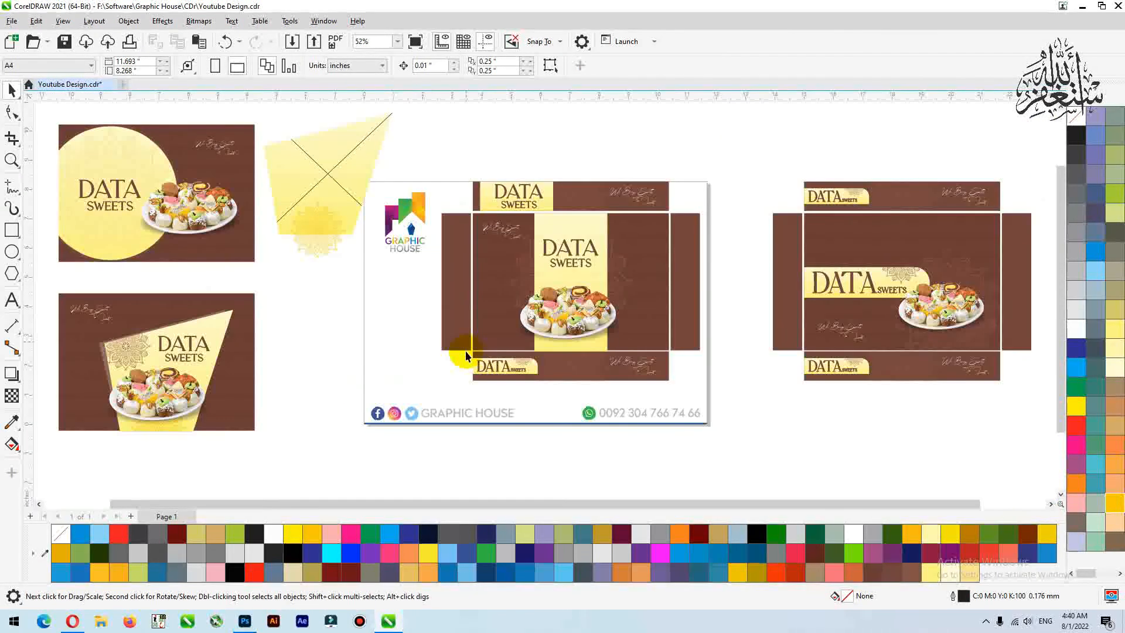